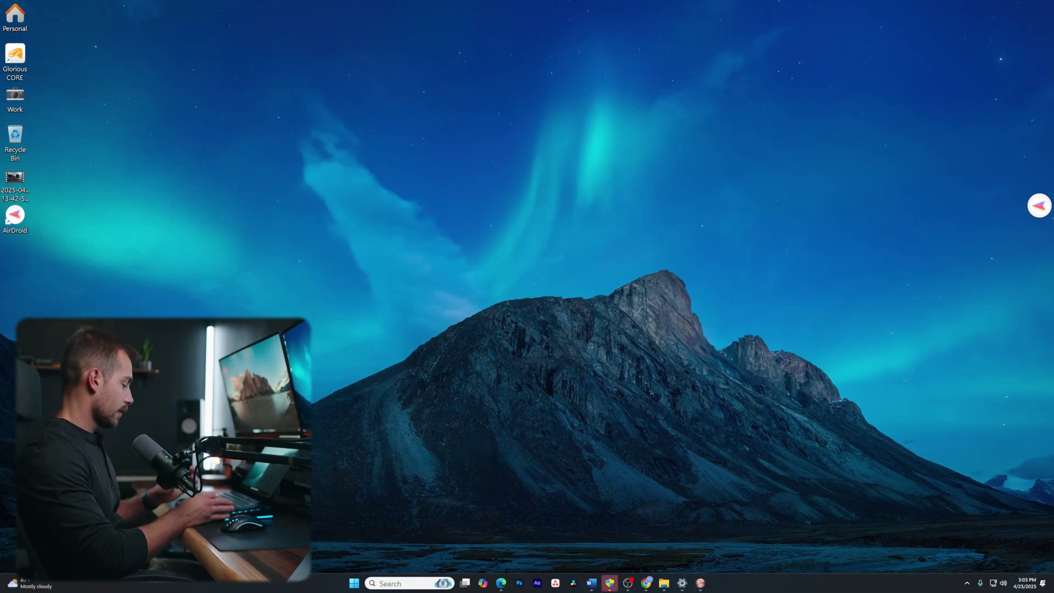
- Search 'power' in the Windows 11 Start menu and launch PowerPoint to its Home screen
key(super)
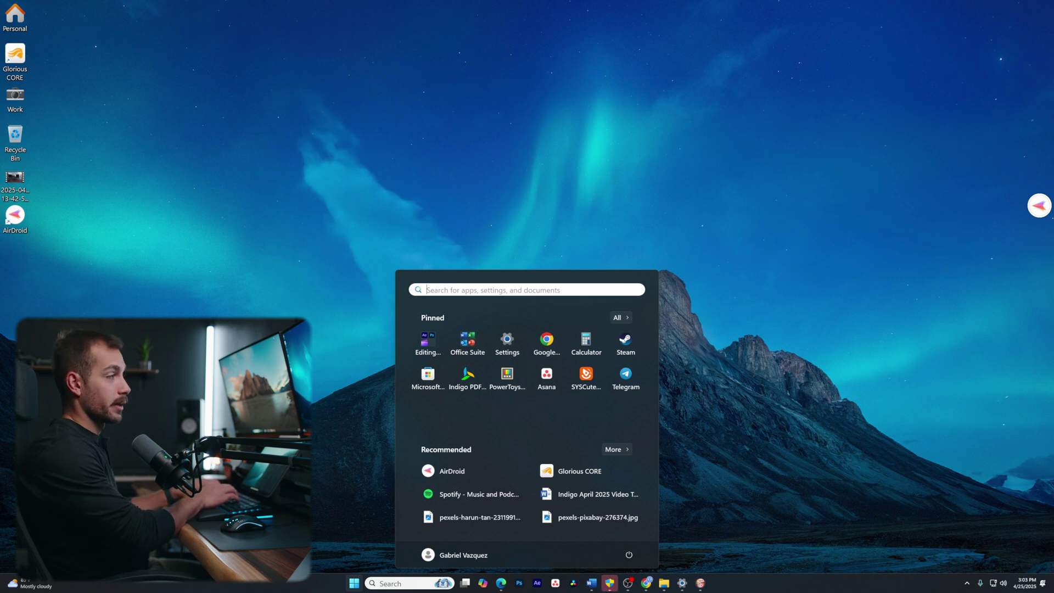
text(power)
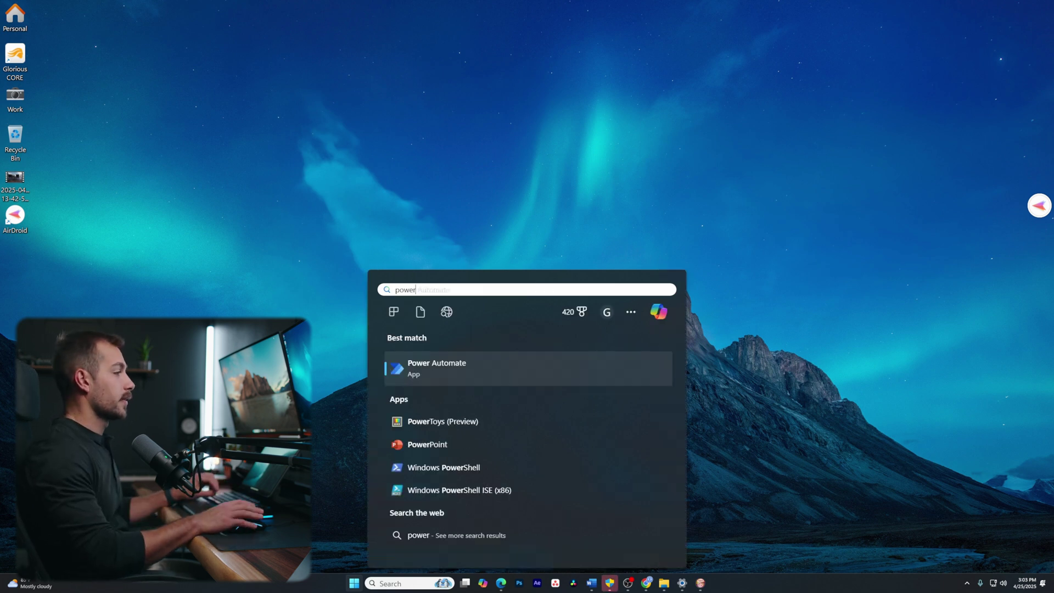
click(417, 444)
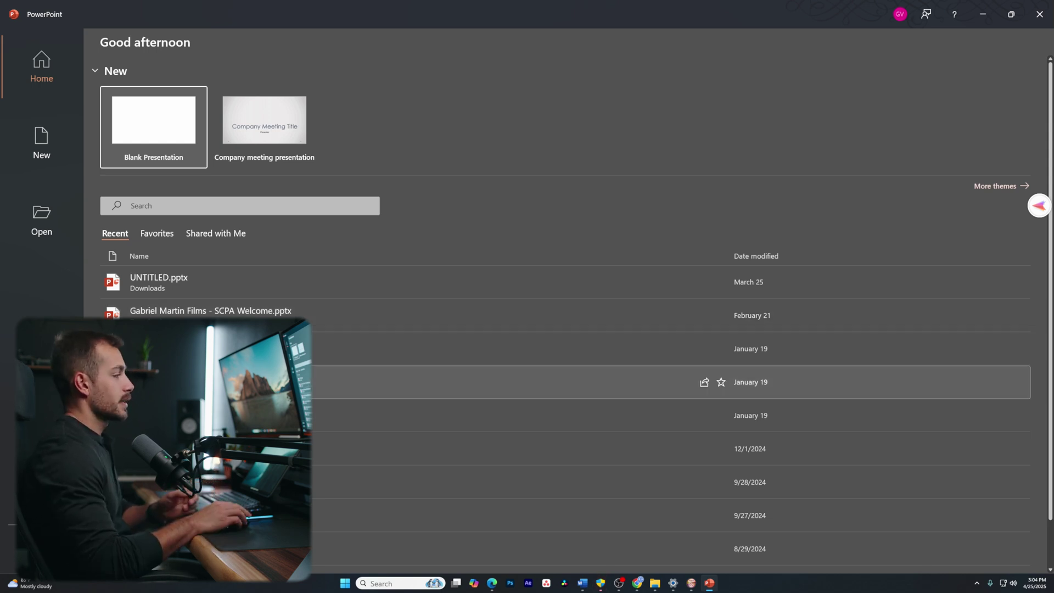
scroll(548, 367, down, 1)
scroll(549, 363, up, 1)
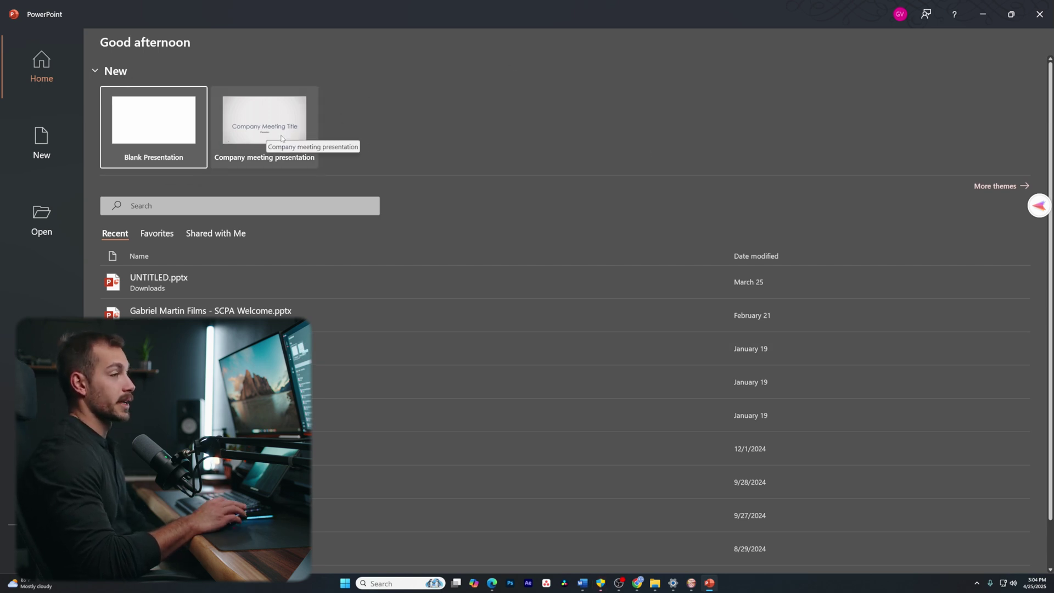
- Go to the New templates page and search the templates for Presentations
click(1000, 184)
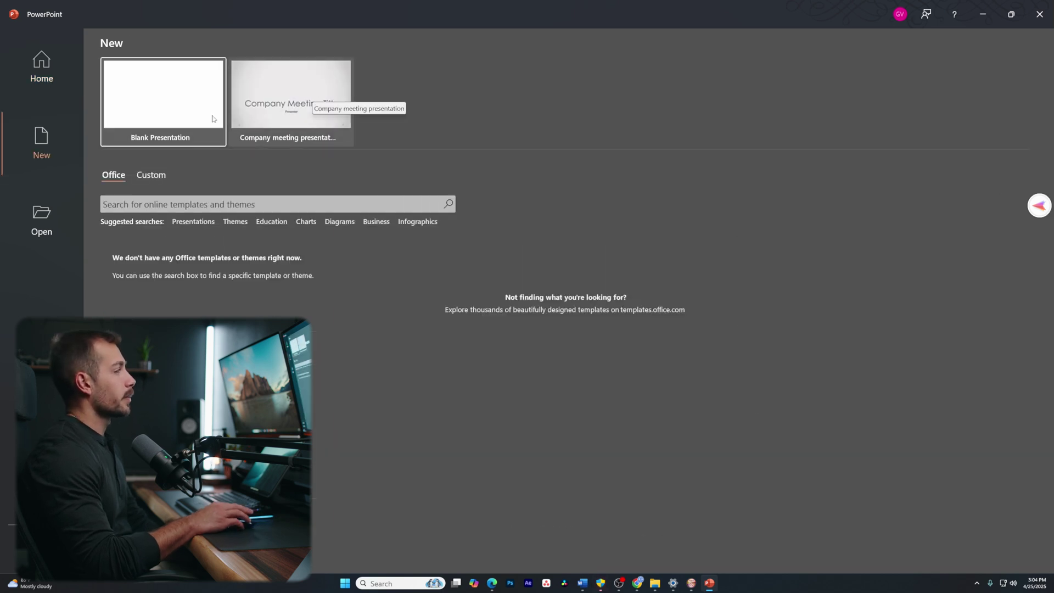
click(46, 77)
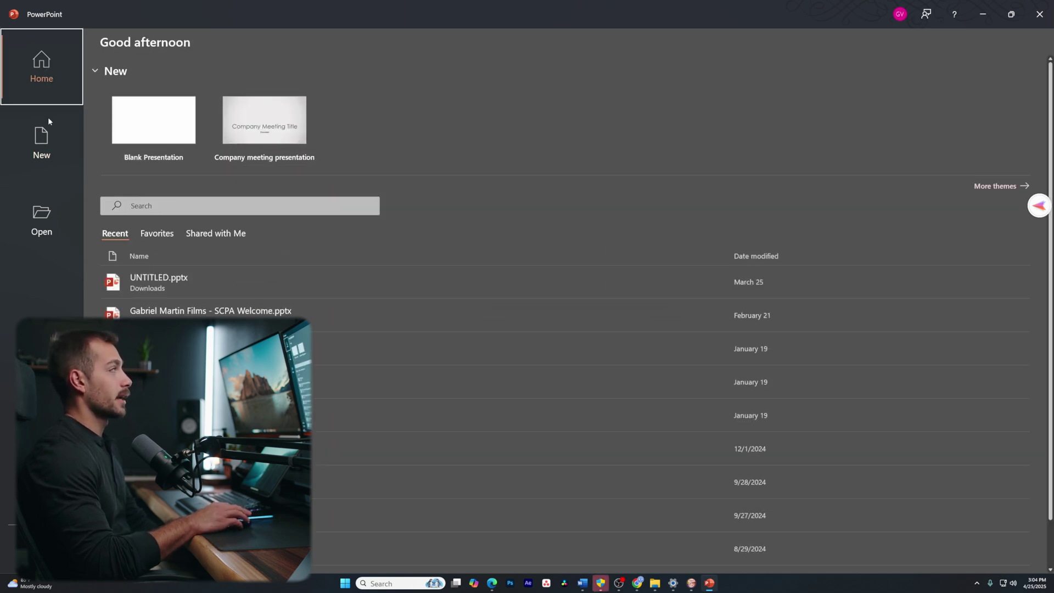
click(42, 144)
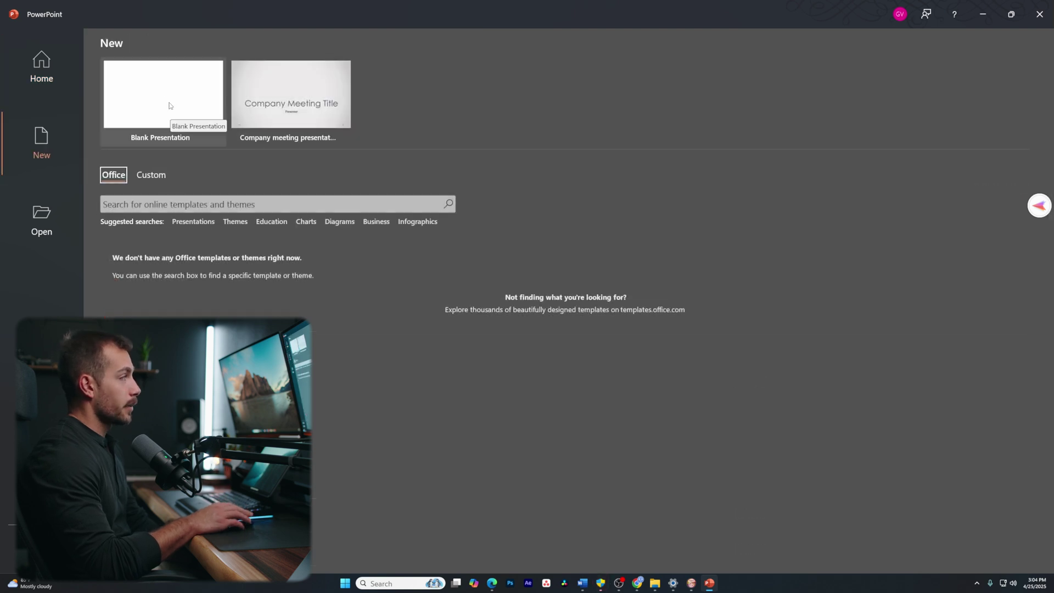
click(194, 222)
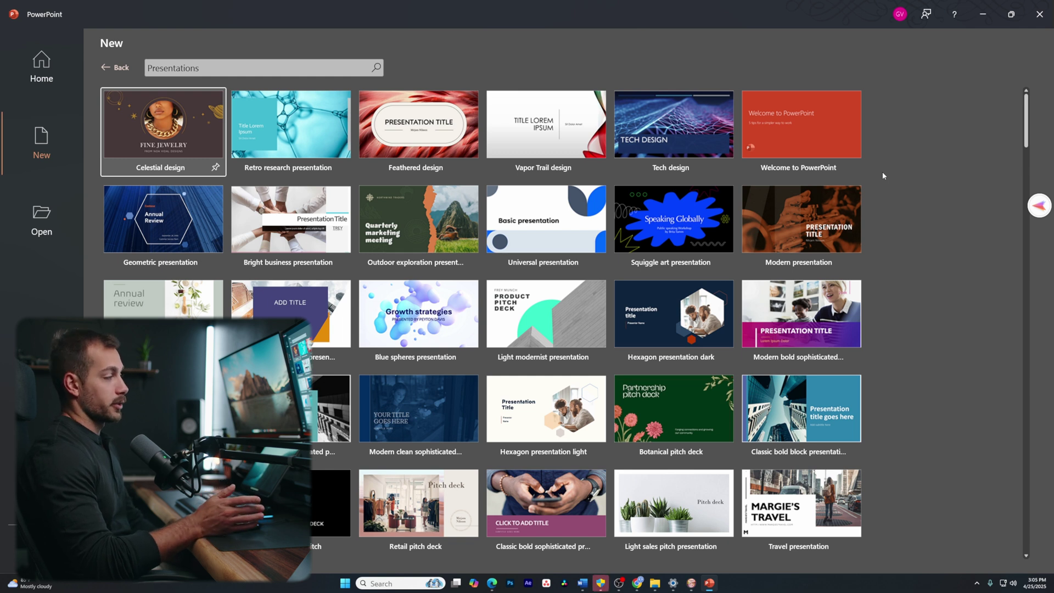
- Leave the Presentations results and show the Education template suggestions instead
click(121, 68)
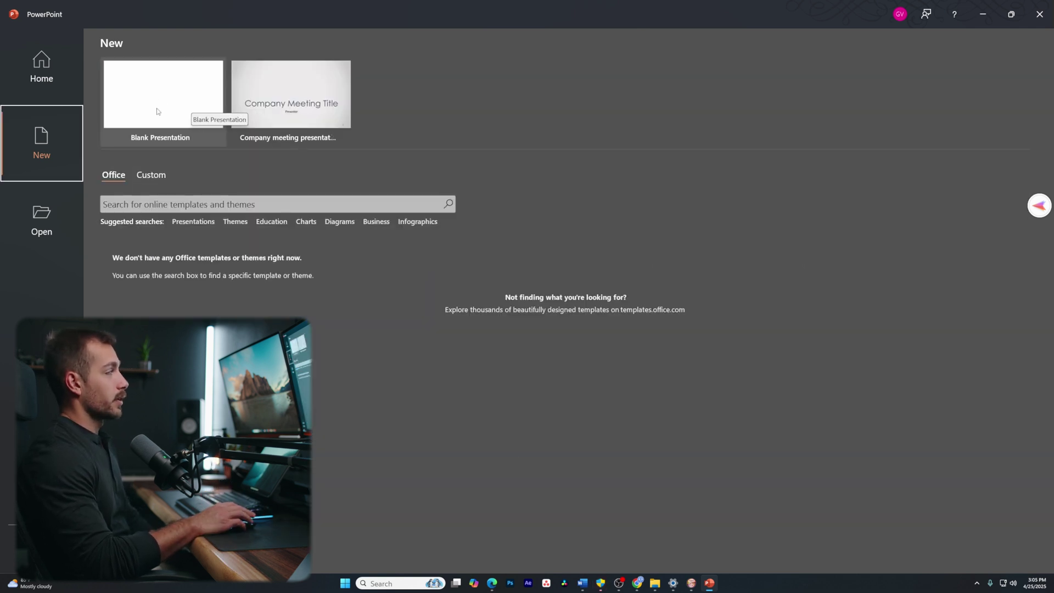
click(211, 204)
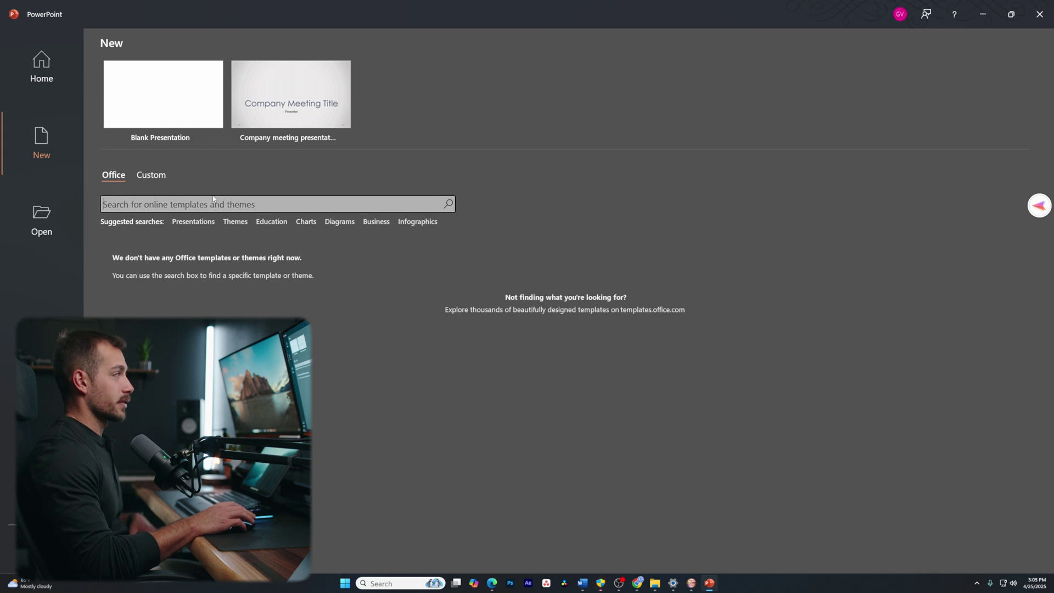
click(271, 221)
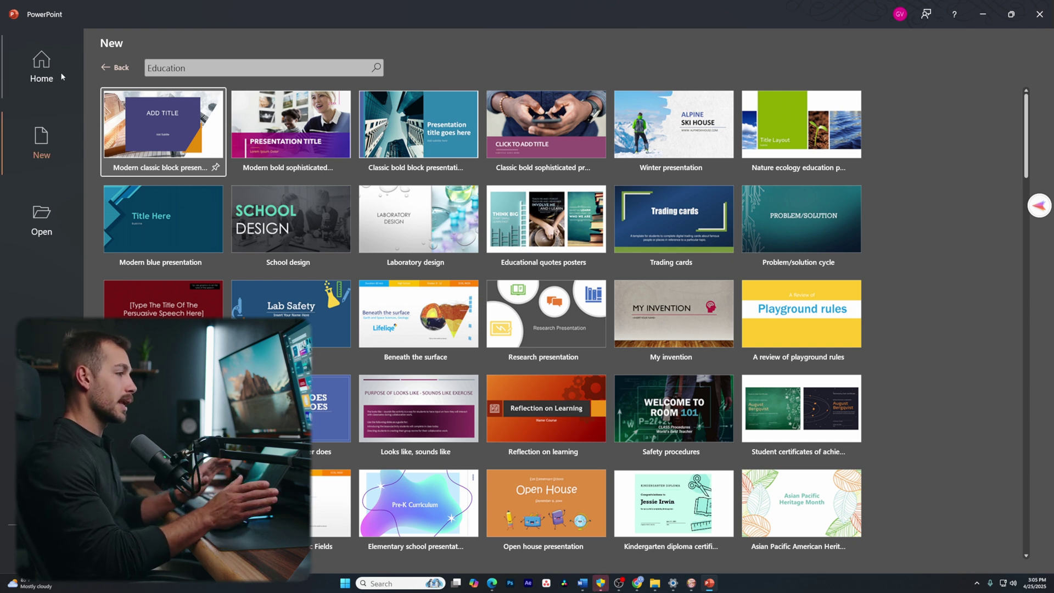
click(55, 231)
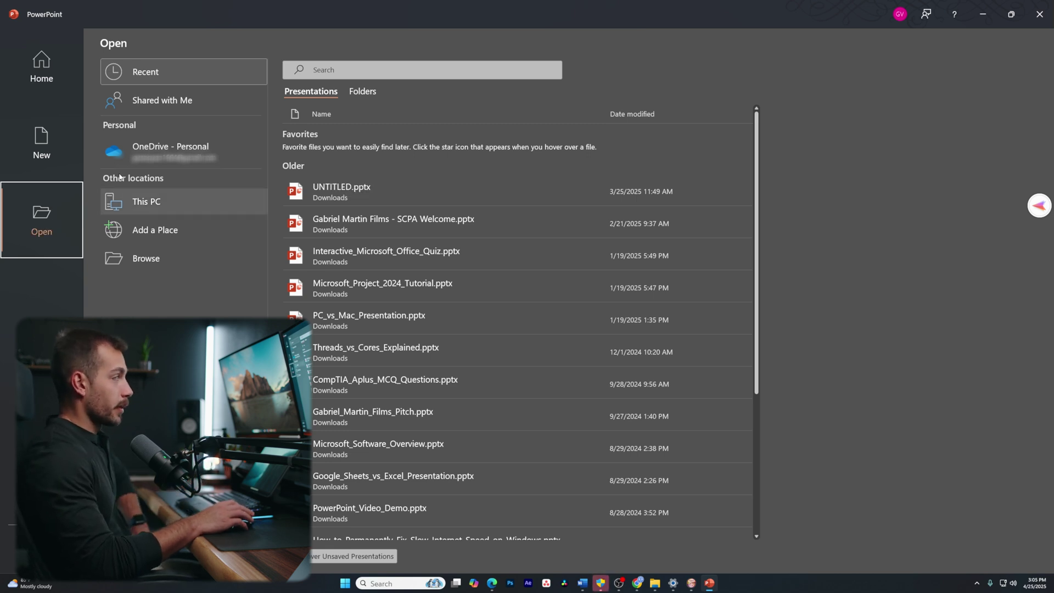
- Review the Documents folders on This PC, the Add a Place options and the Browse dialog, then close it
click(155, 209)
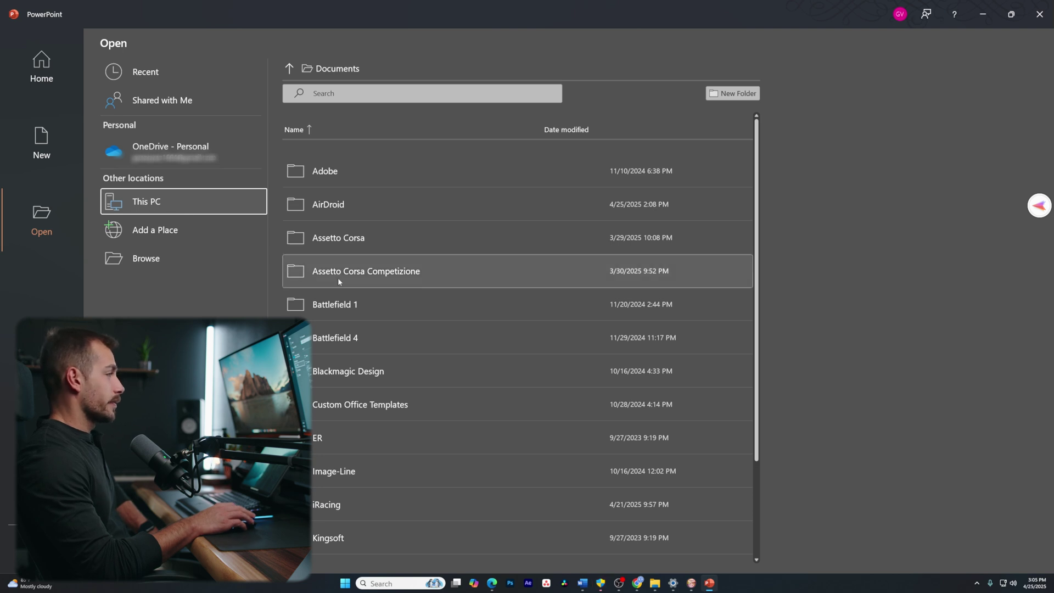
scroll(343, 430, down, 2)
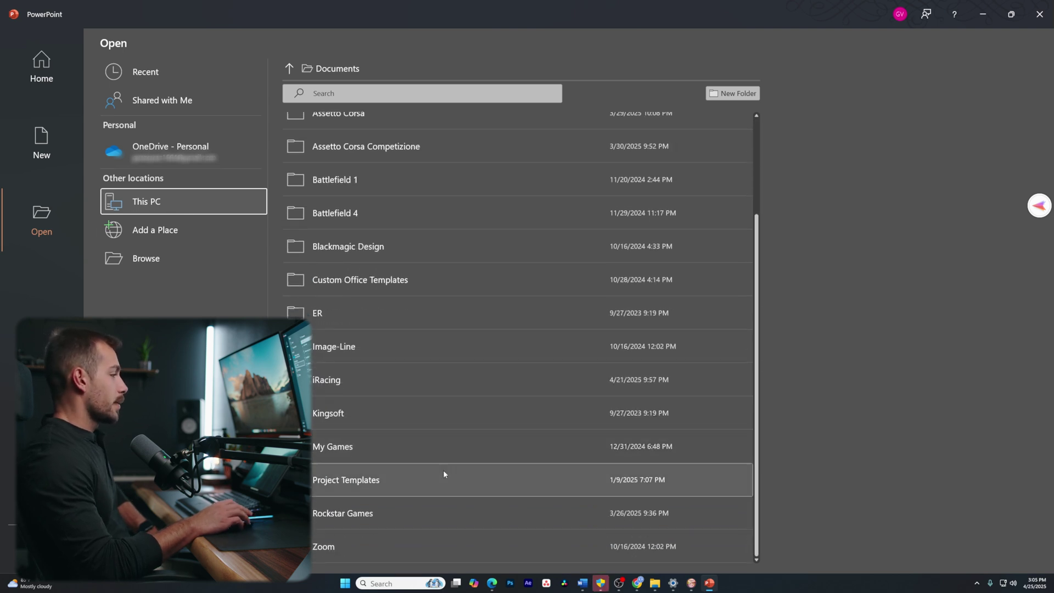
scroll(442, 385, up, 2)
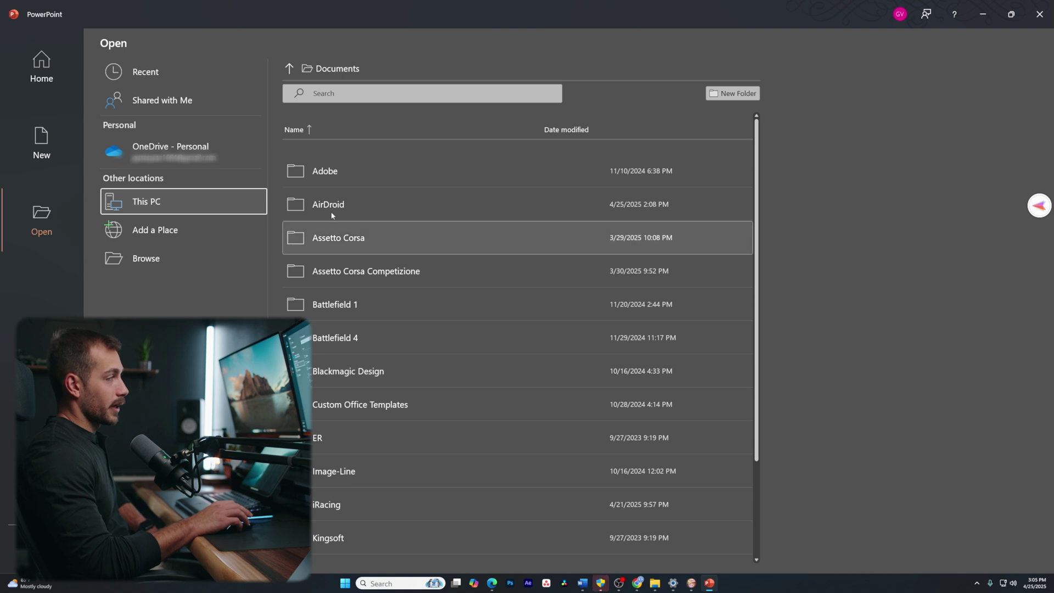
click(156, 233)
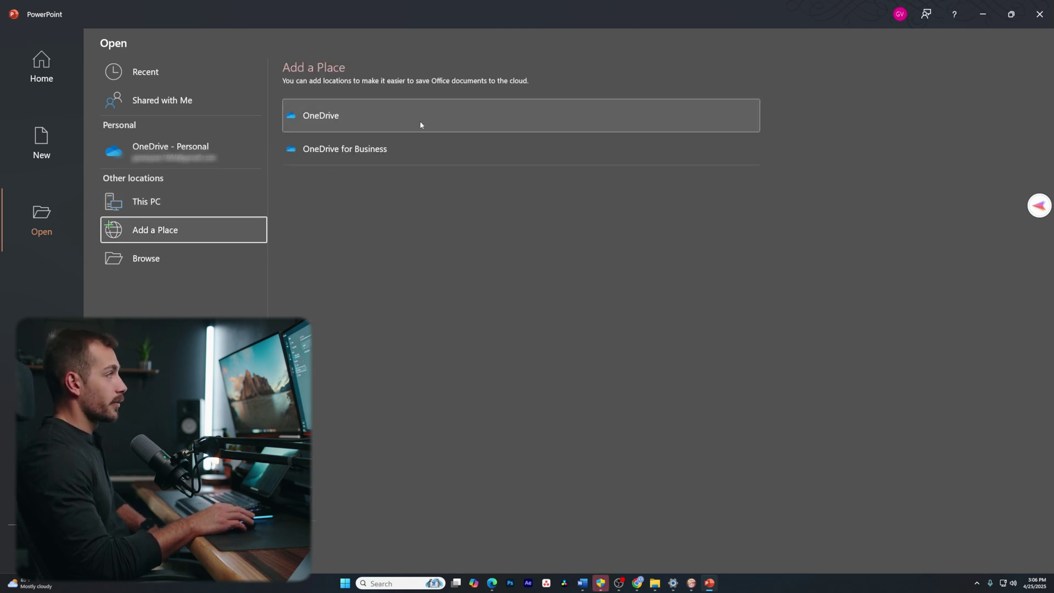
click(137, 258)
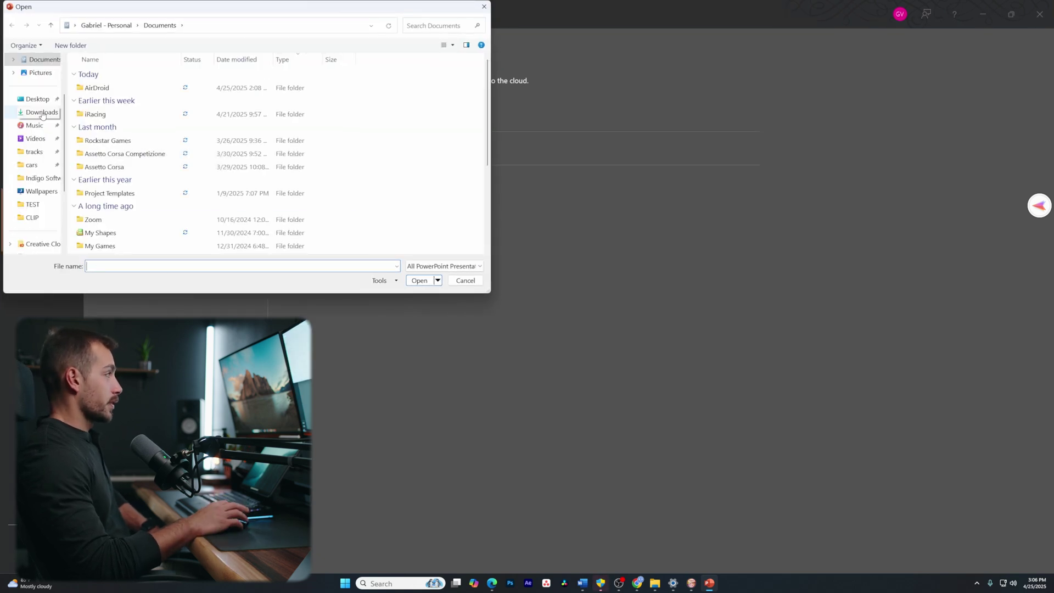
key(Escape)
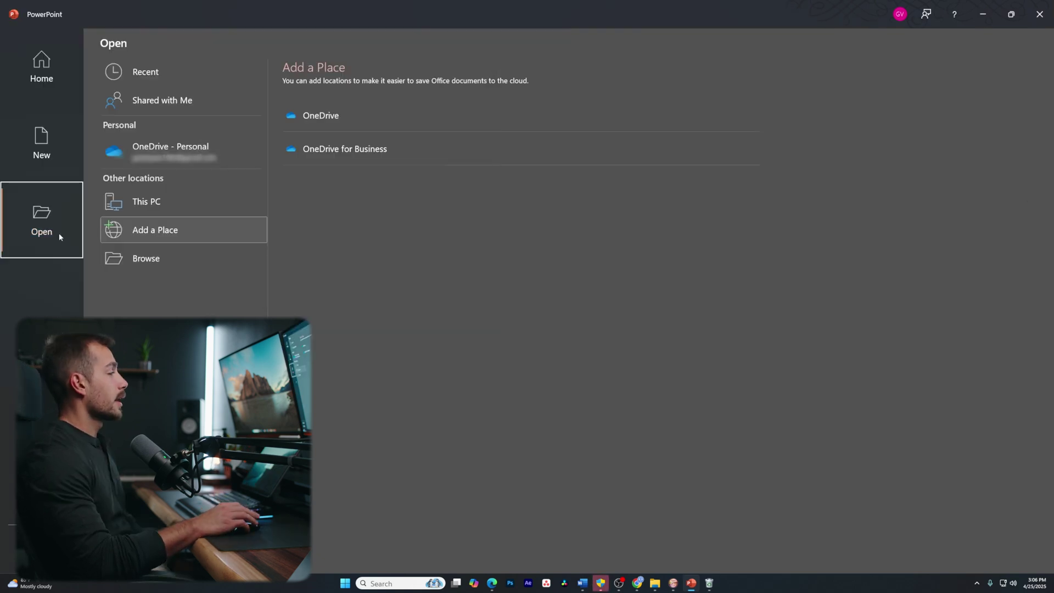
- Open the Account page and check the Switch License window, then cancel it
click(41, 537)
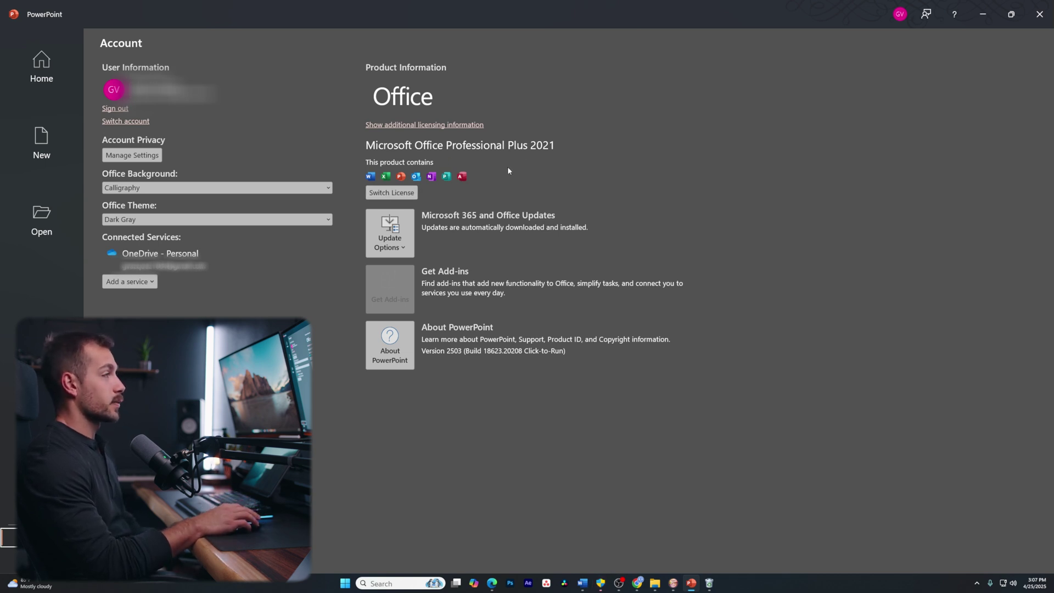
click(408, 193)
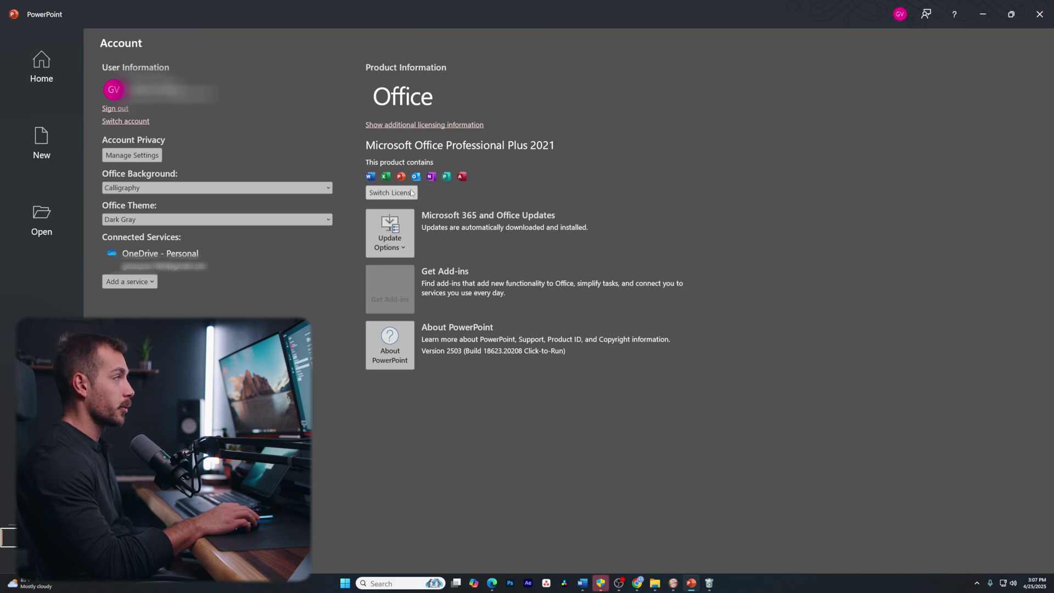
key(Escape)
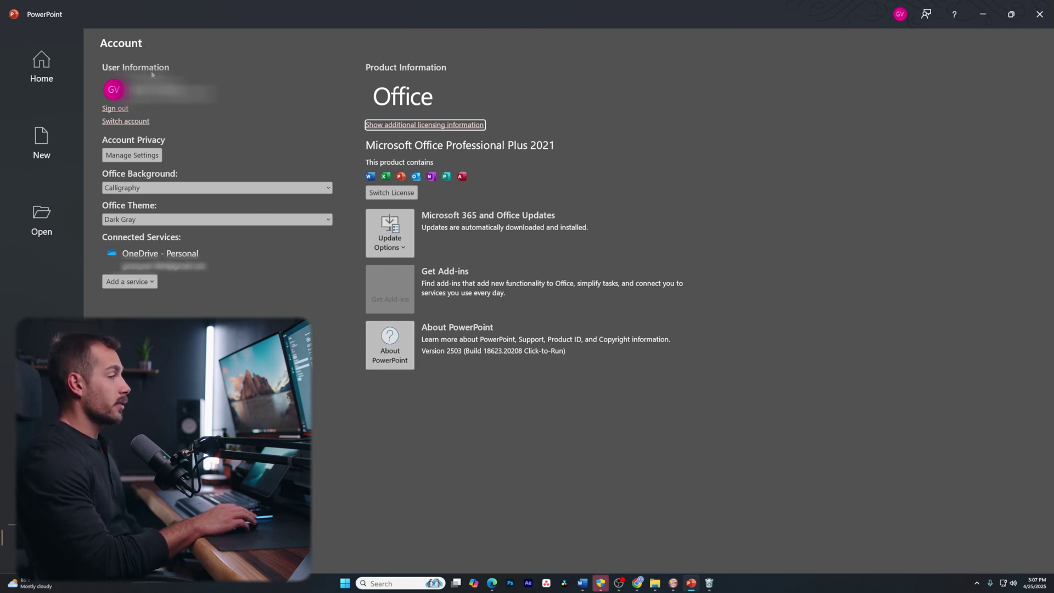
- Turn off sending optional diagnostic data in Privacy Settings and close them
click(138, 158)
scroll(542, 282, down, 5)
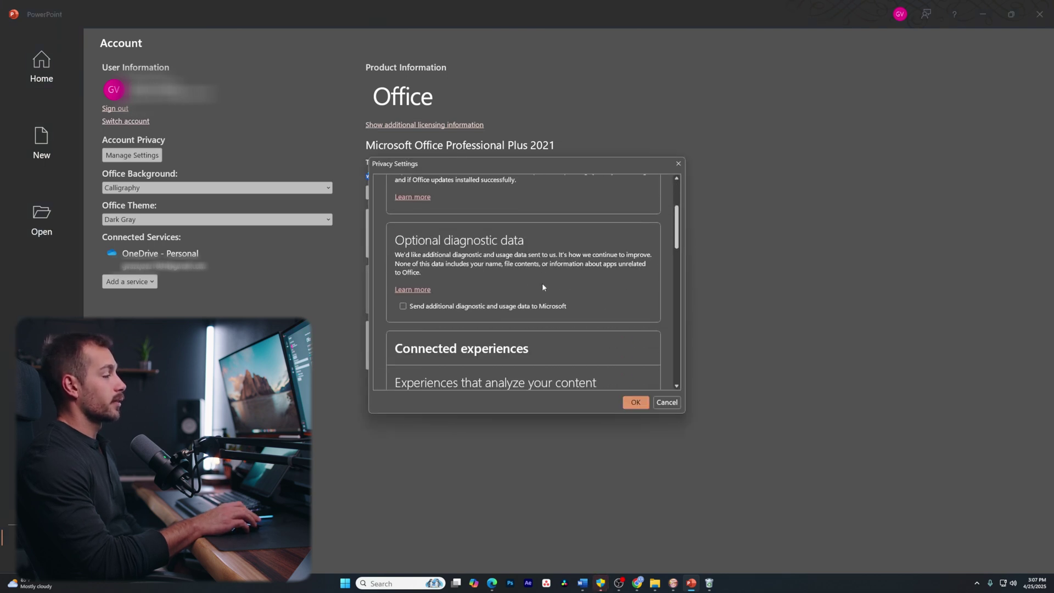
scroll(544, 290, down, 2)
scroll(544, 290, up, 6)
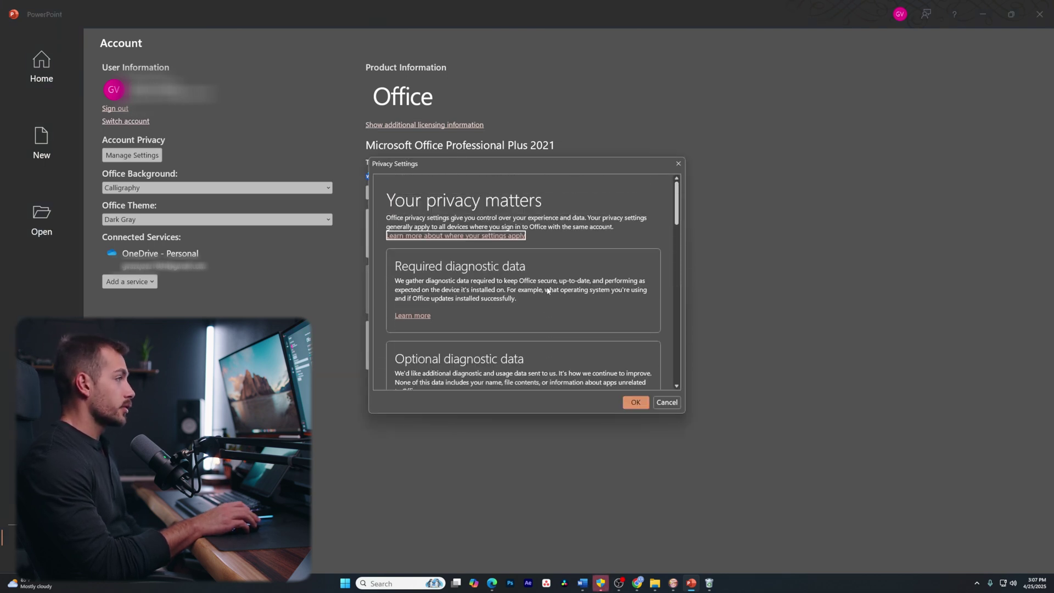
scroll(545, 291, down, 2)
scroll(543, 291, down, 3)
scroll(543, 290, up, 3)
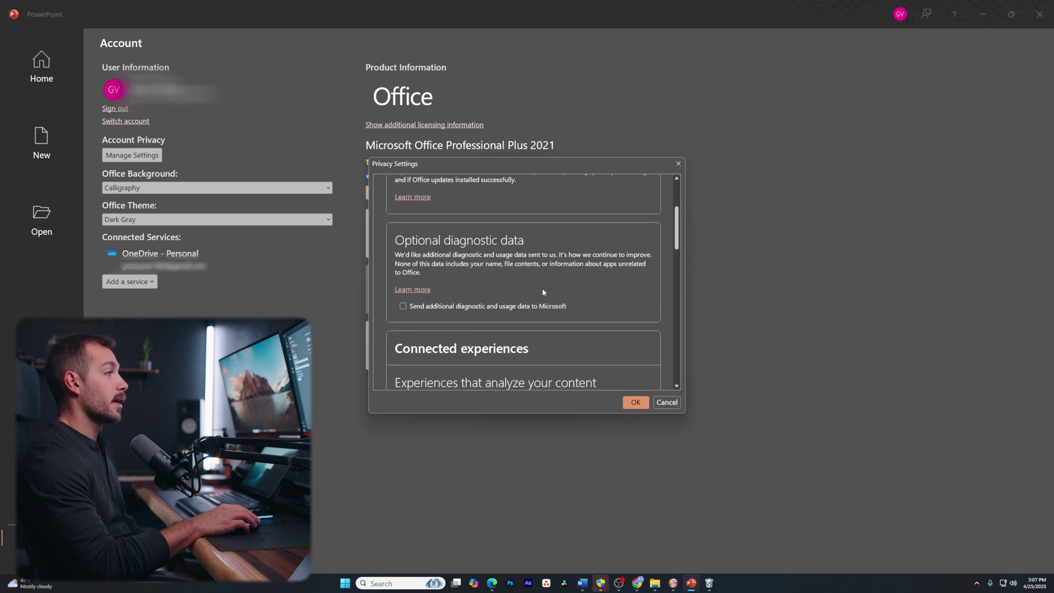
scroll(543, 292, down, 1)
click(417, 306)
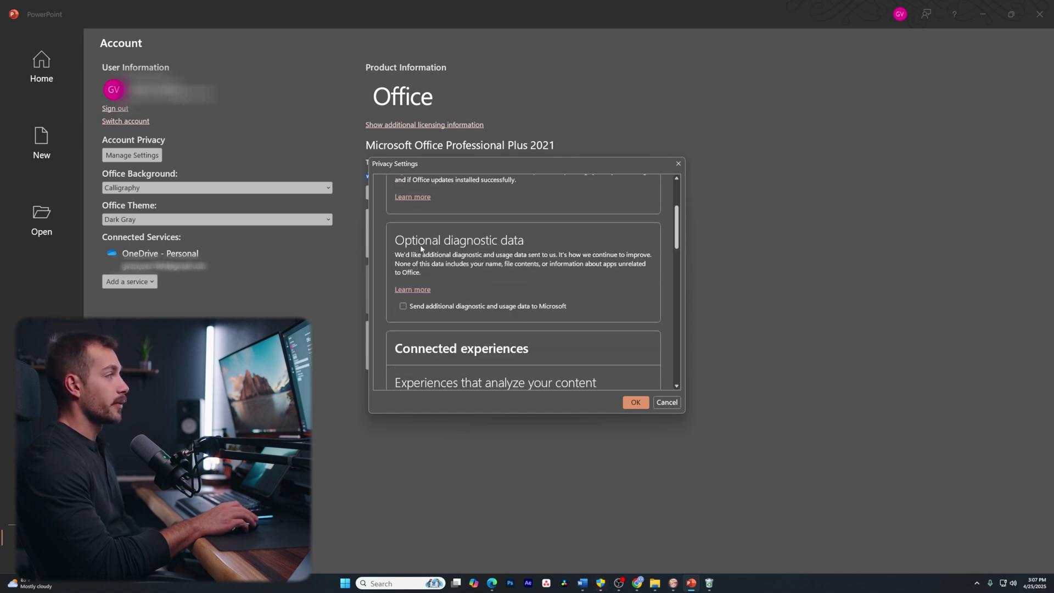
scroll(442, 279, down, 2)
scroll(442, 278, up, 2)
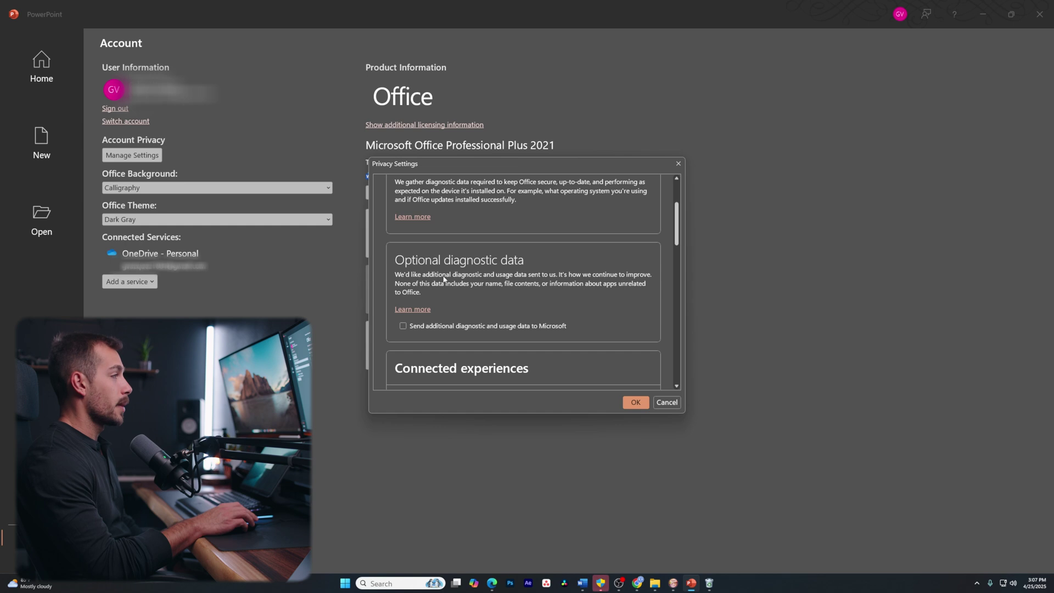
scroll(450, 262, down, 1)
key(Return)
- Change the Office Background to Circles and Stripes
click(132, 188)
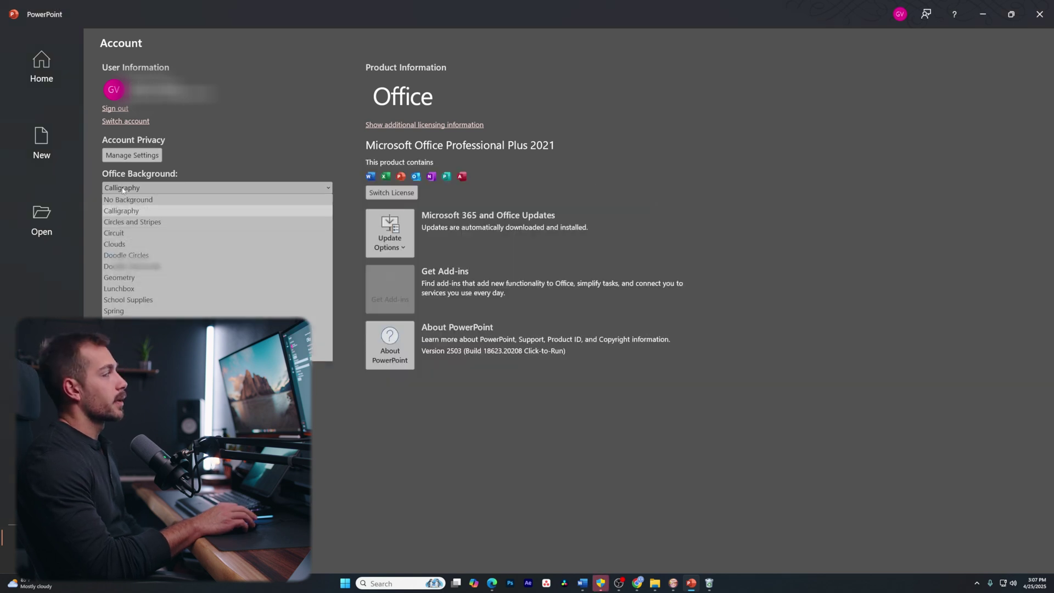
click(166, 193)
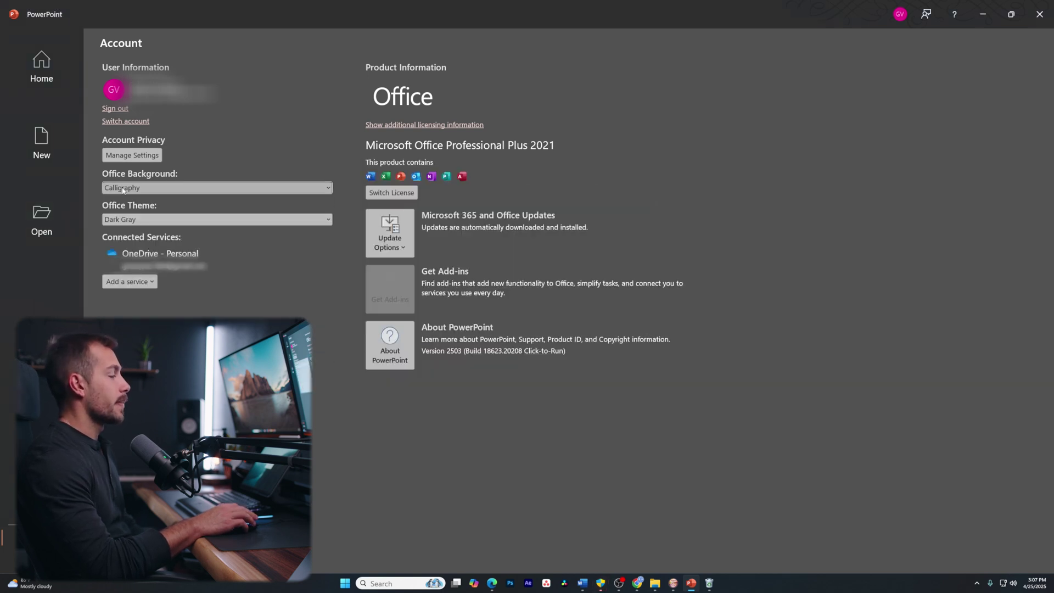
click(166, 194)
click(151, 215)
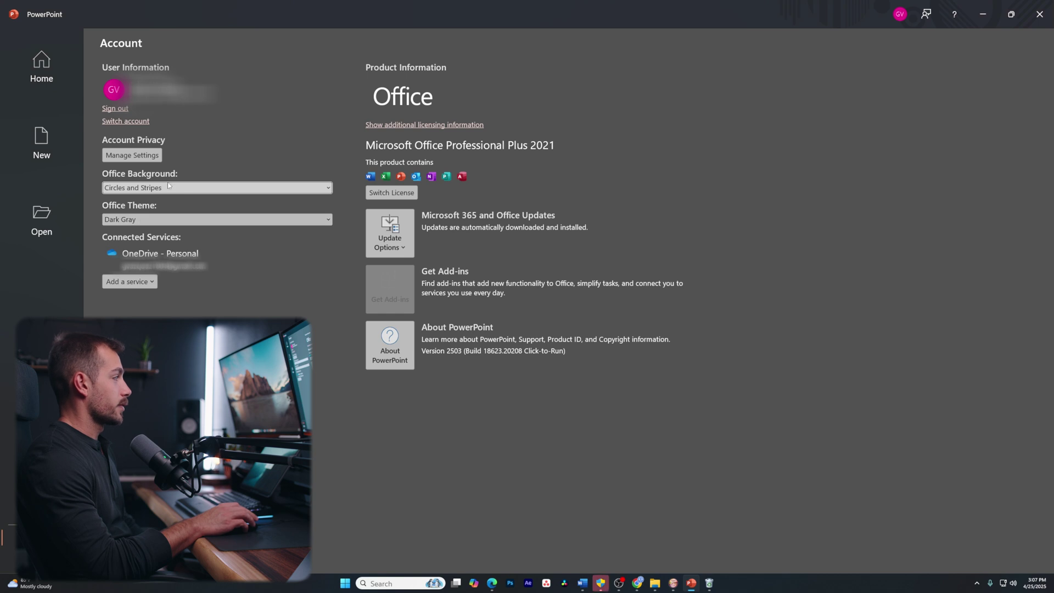
- Try the Use system setting Office Theme, then switch it back to Dark Gray
click(143, 220)
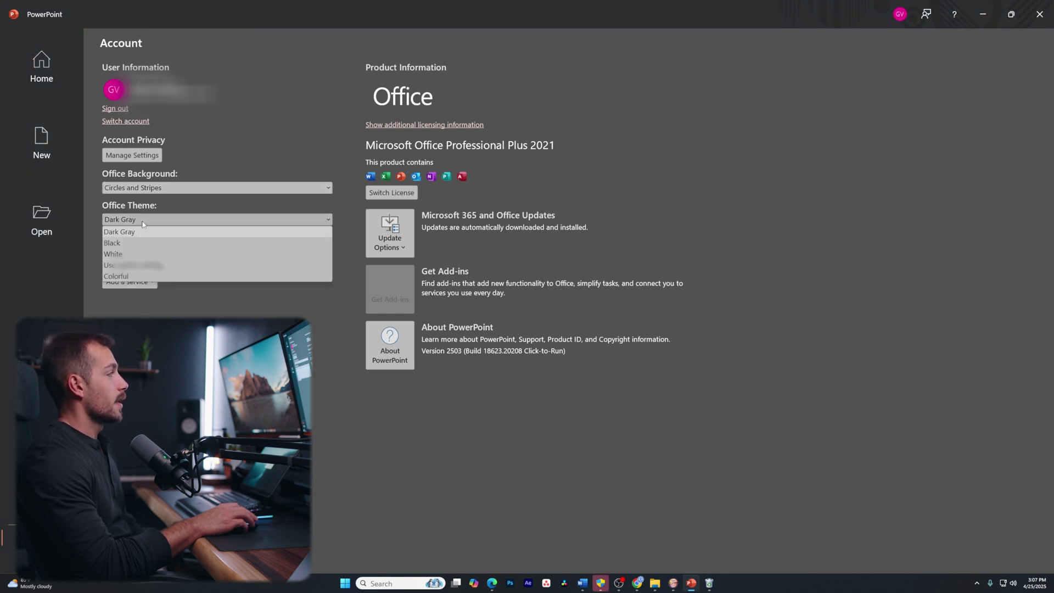
click(144, 223)
click(147, 224)
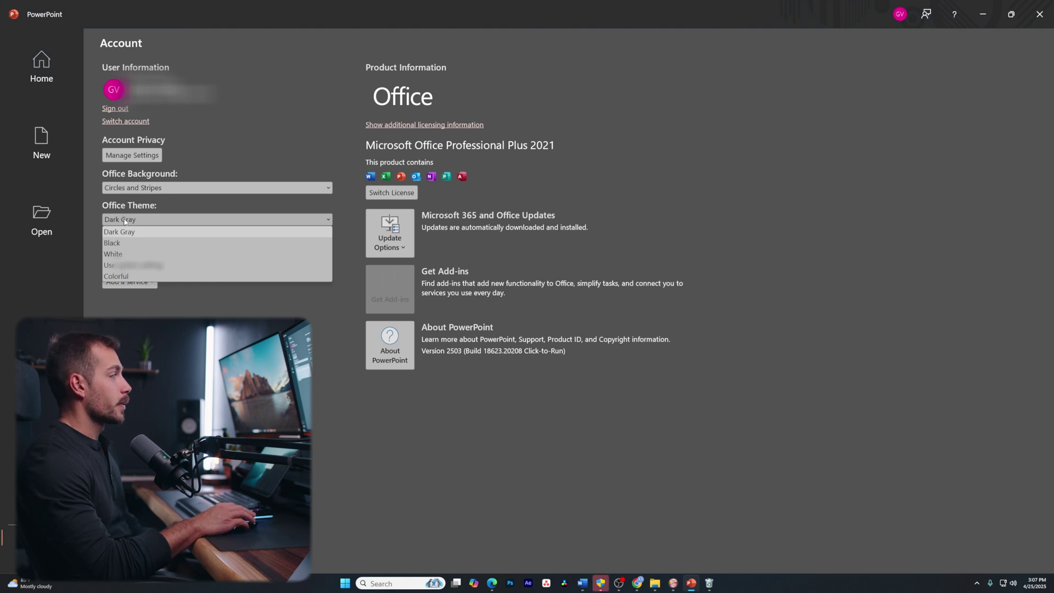
click(132, 265)
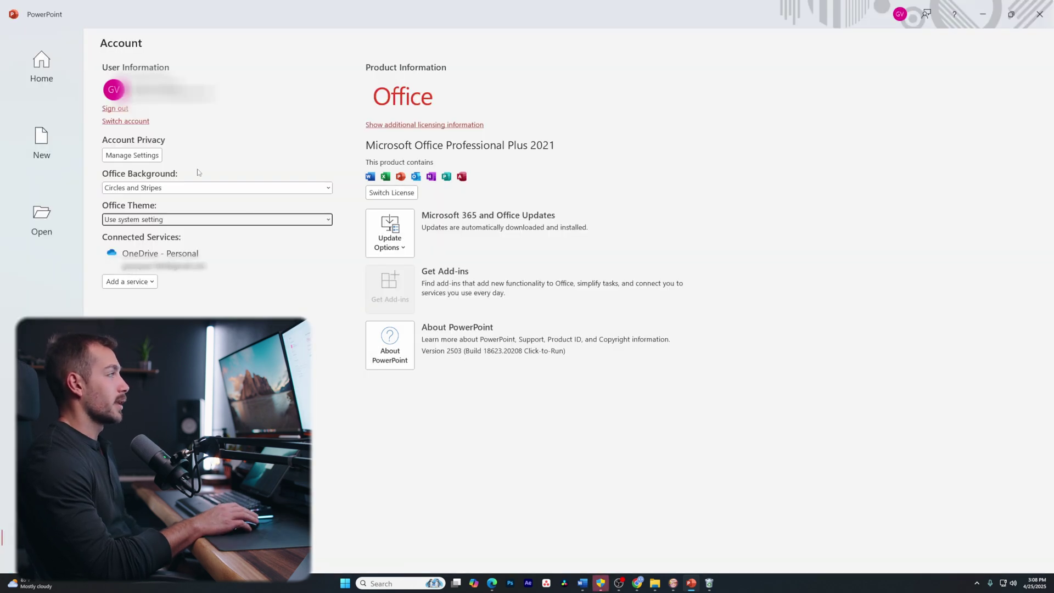
click(154, 219)
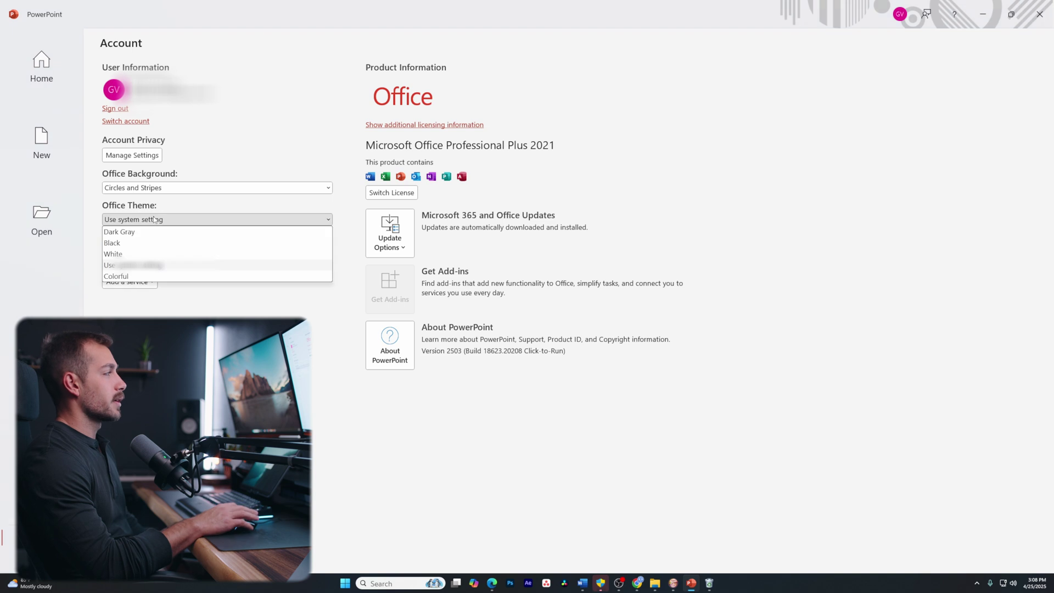
click(159, 232)
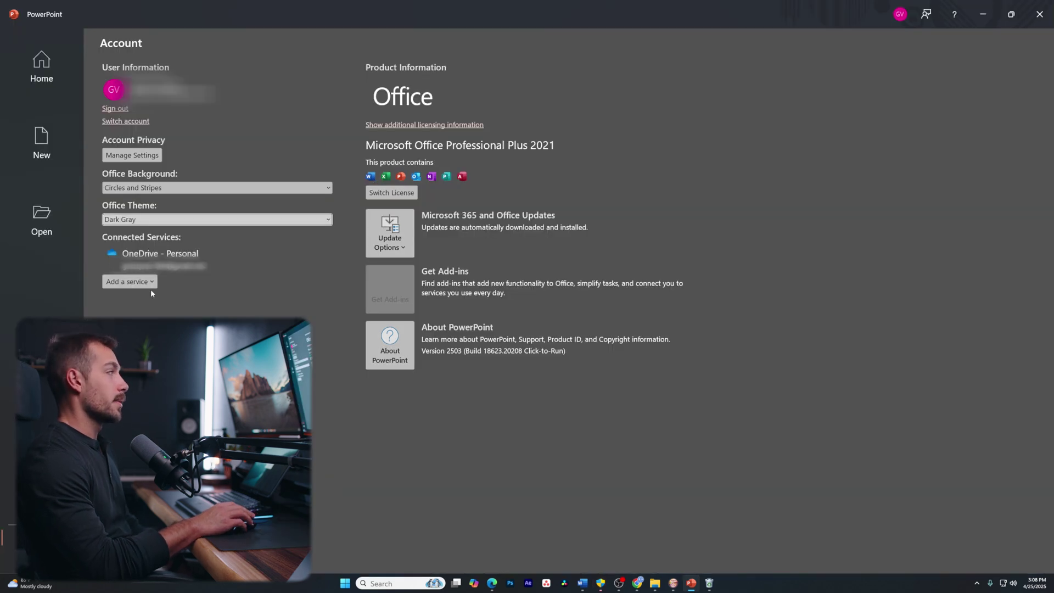
- Preview the services available under Add a service, then dismiss the list
click(130, 281)
mouse_move(243, 305)
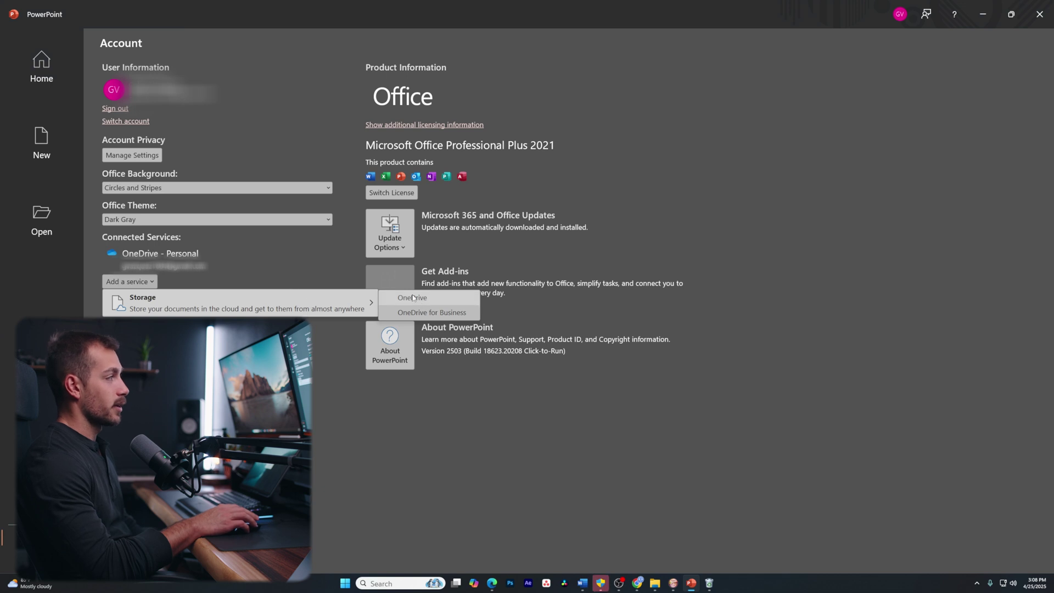
key(Escape)
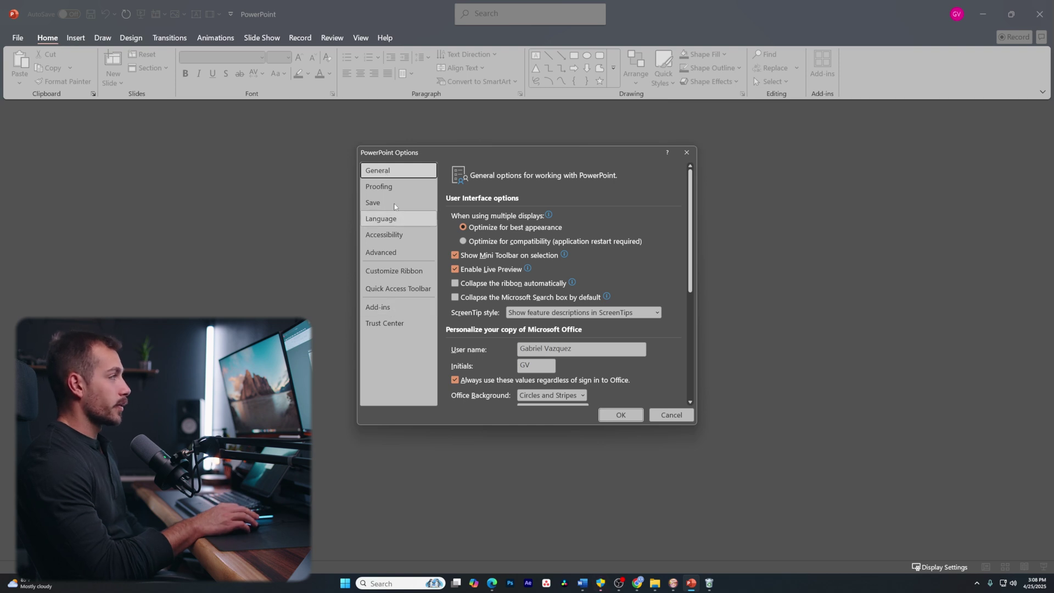
- Review the Proofing, Language, Accessibility and Customize Ribbon pages of PowerPoint Options
click(384, 186)
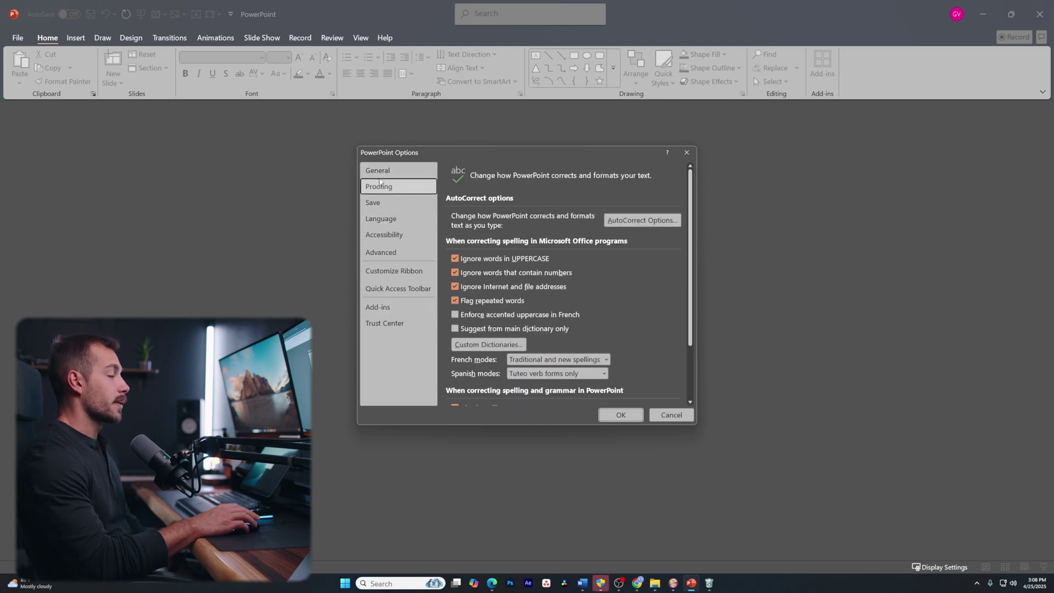
click(387, 217)
click(385, 234)
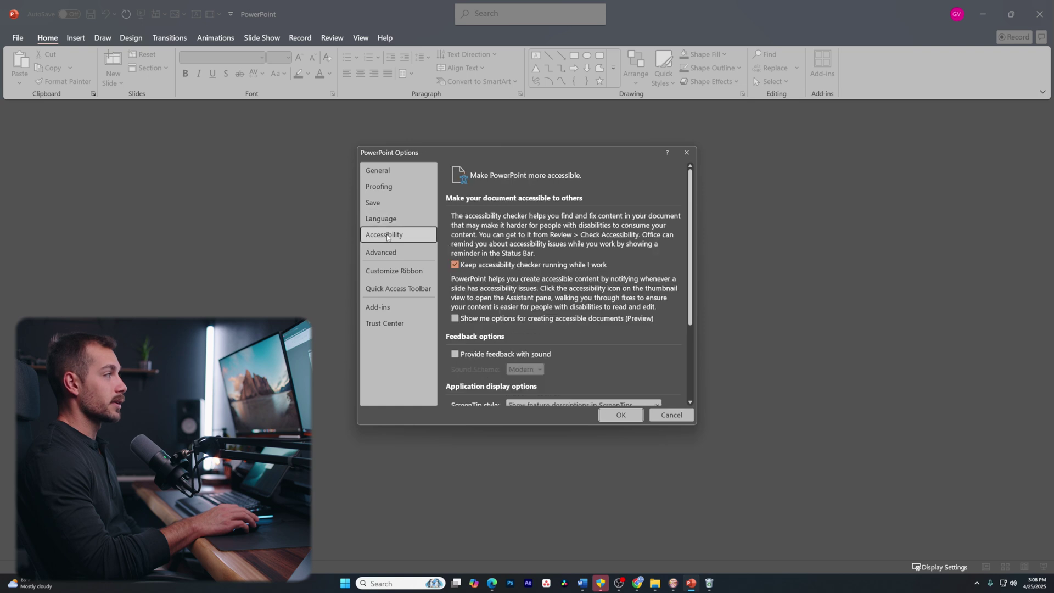
click(390, 271)
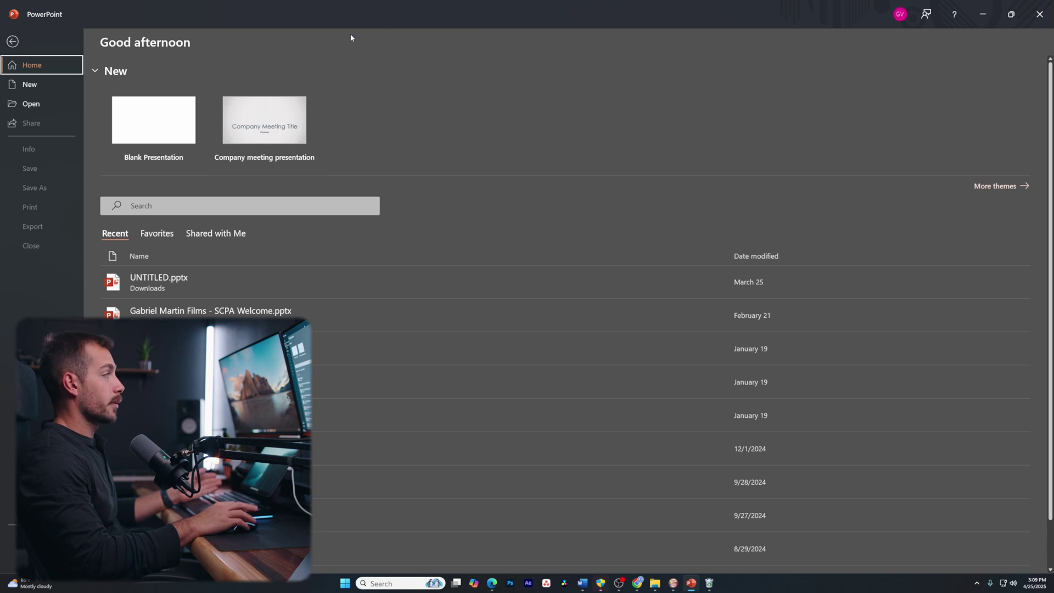
- Create a new blank presentation, Presentation1, and show the Insert ribbon
click(137, 134)
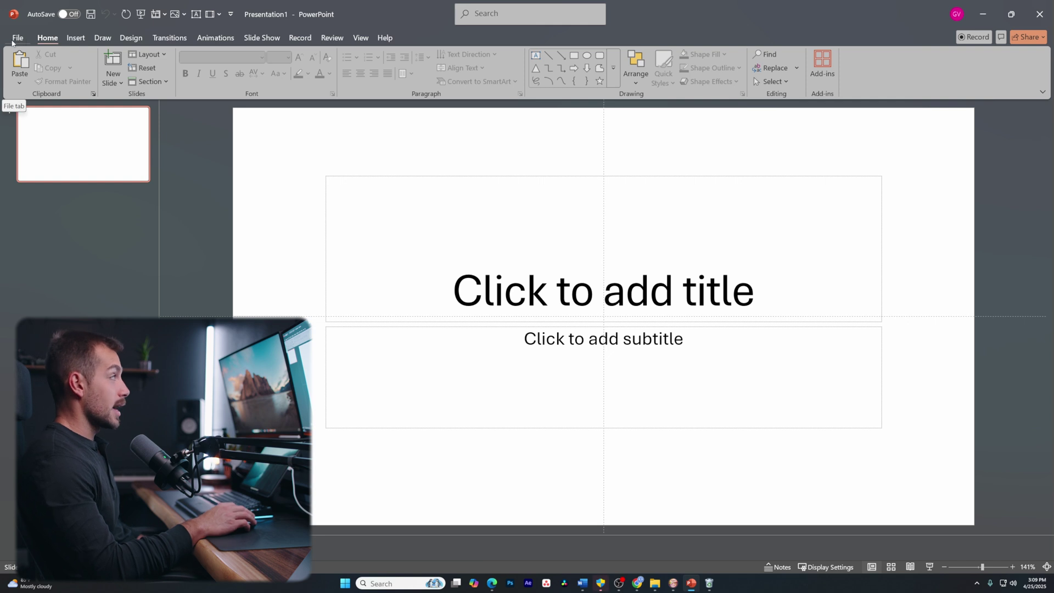
click(76, 38)
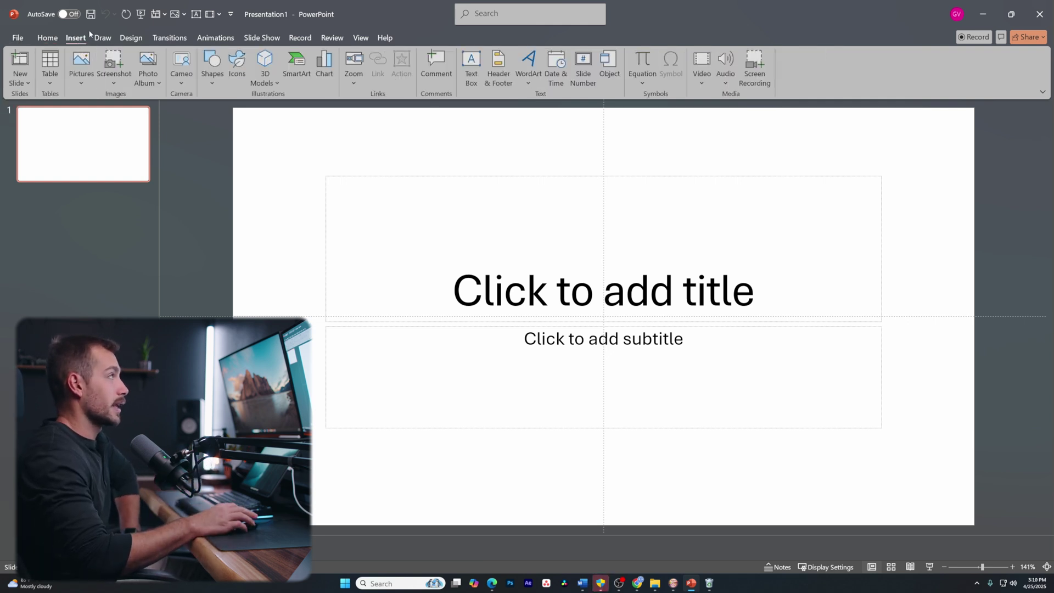
- Look over the Draw, Design and Transitions ribbons, return to Home, and click into the title placeholder
click(103, 38)
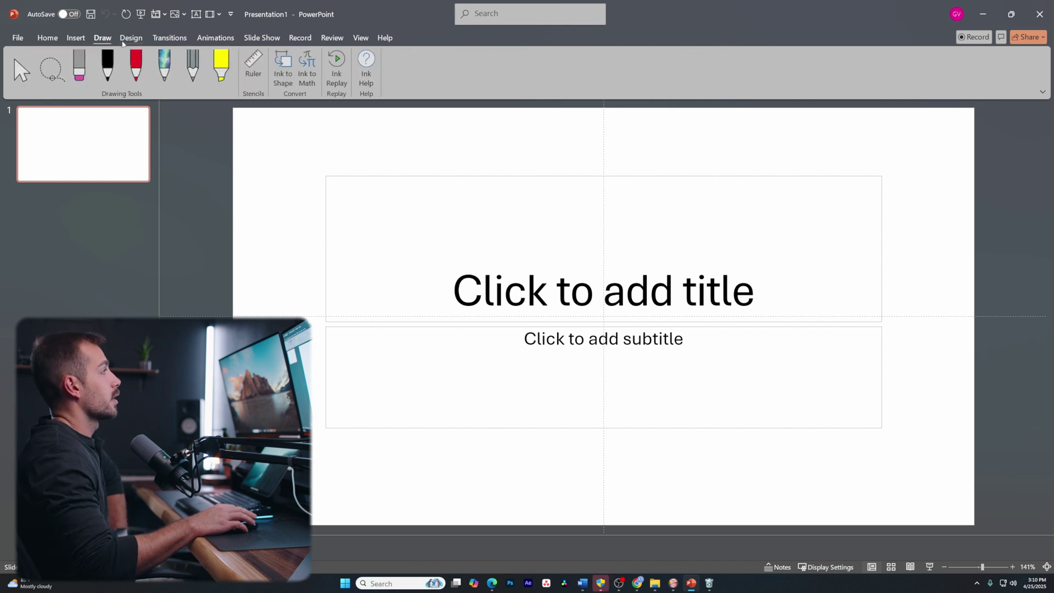
click(137, 39)
click(170, 39)
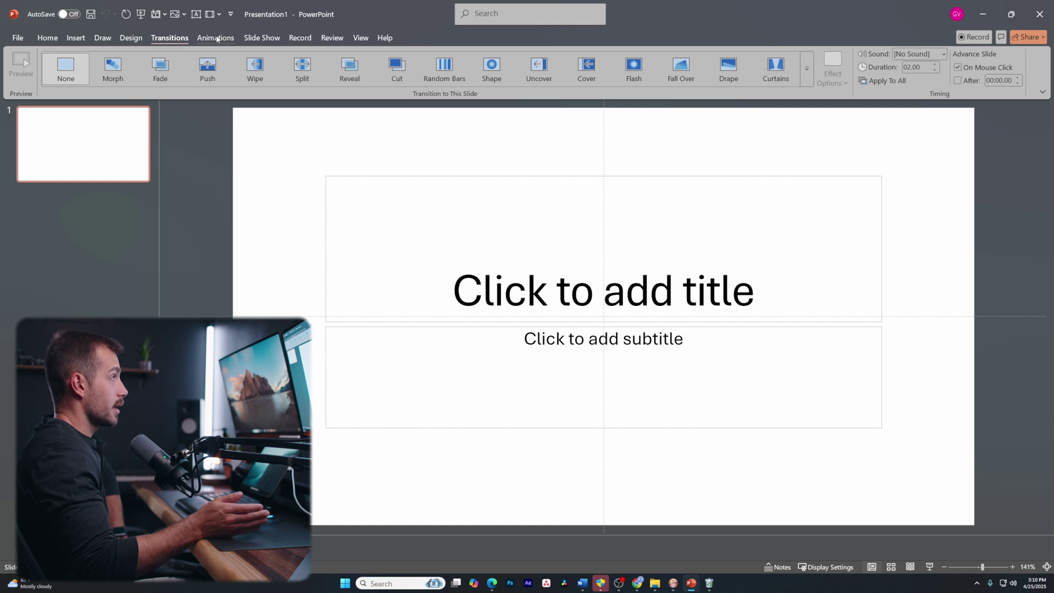
click(47, 37)
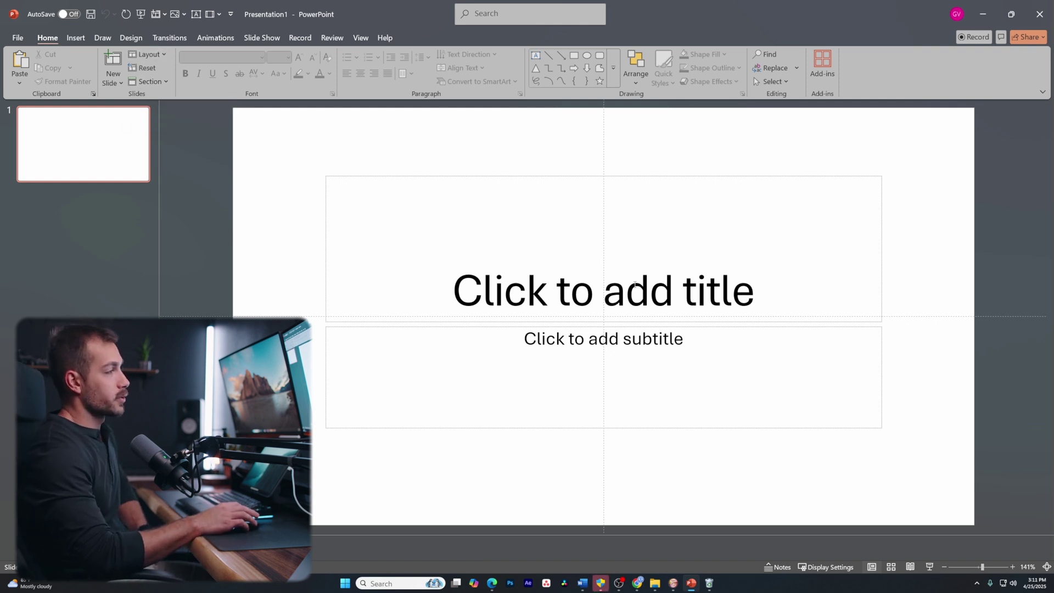
click(656, 291)
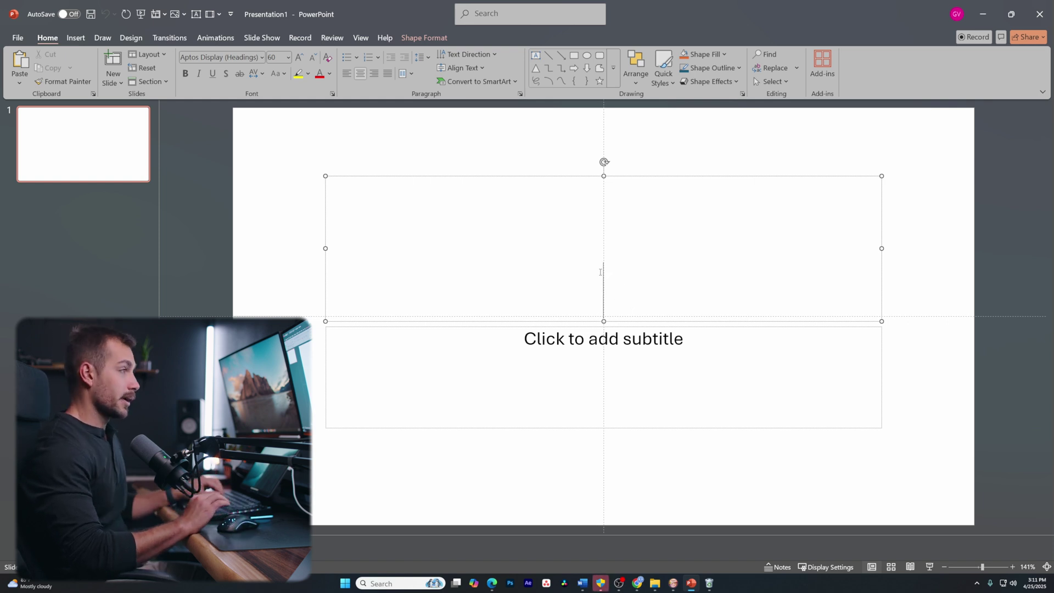
- Enter 'PowerPoint Demonstration' as the title and 'By Indigo Software' as the subtitle
text(PowerPo)
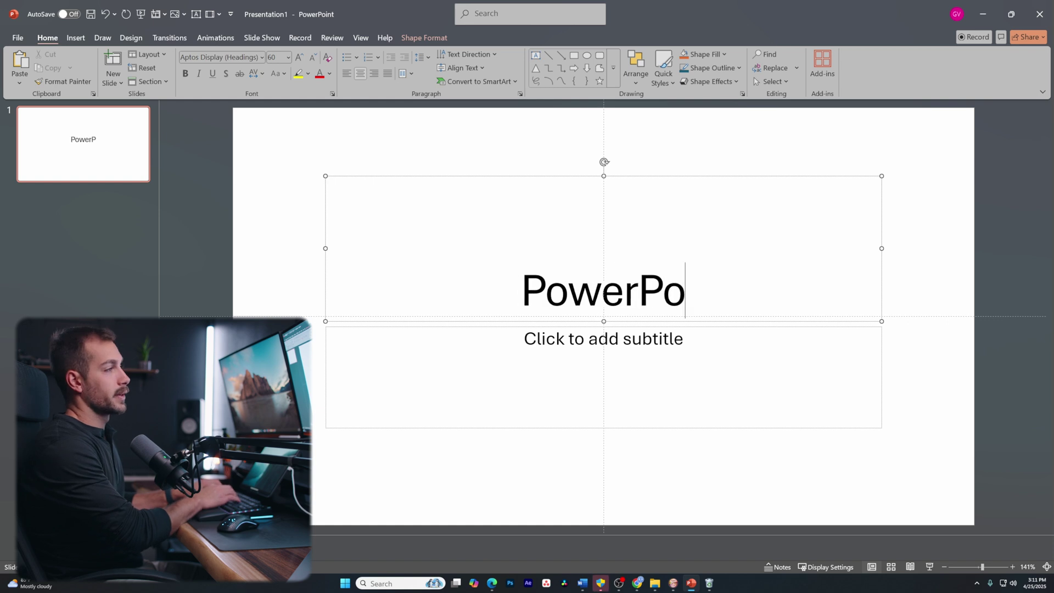
text(int Demonstration)
click(591, 336)
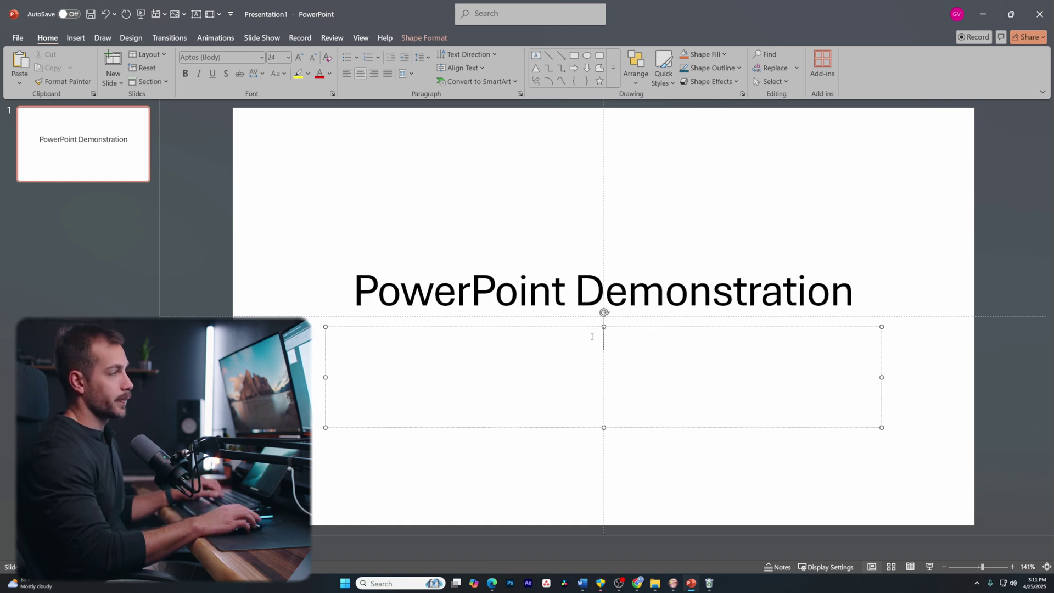
text(By Indiog)
key(BackSpace)
key(BackSpace)
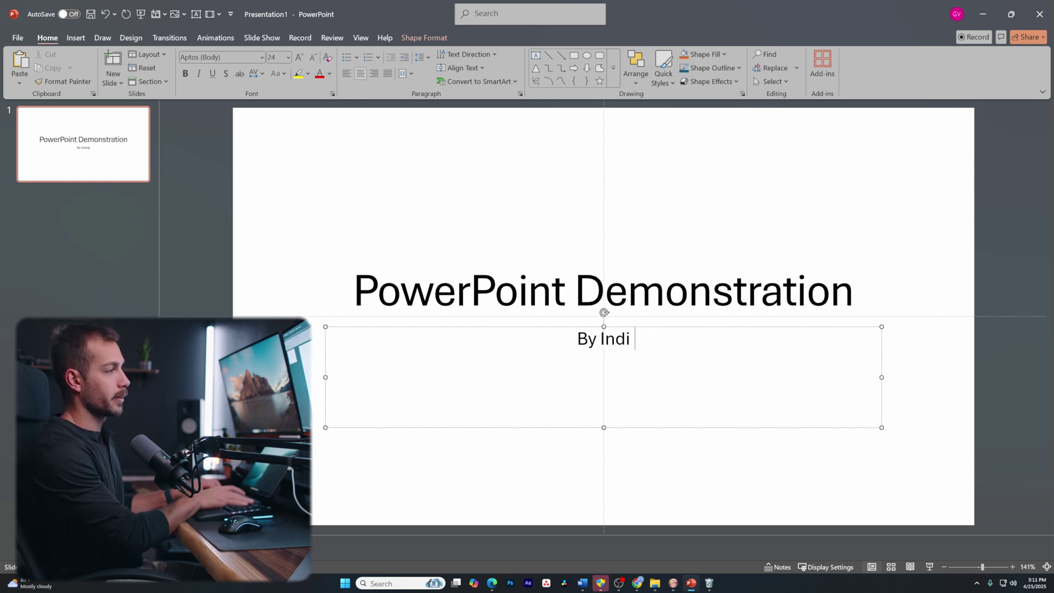
text(go Software)
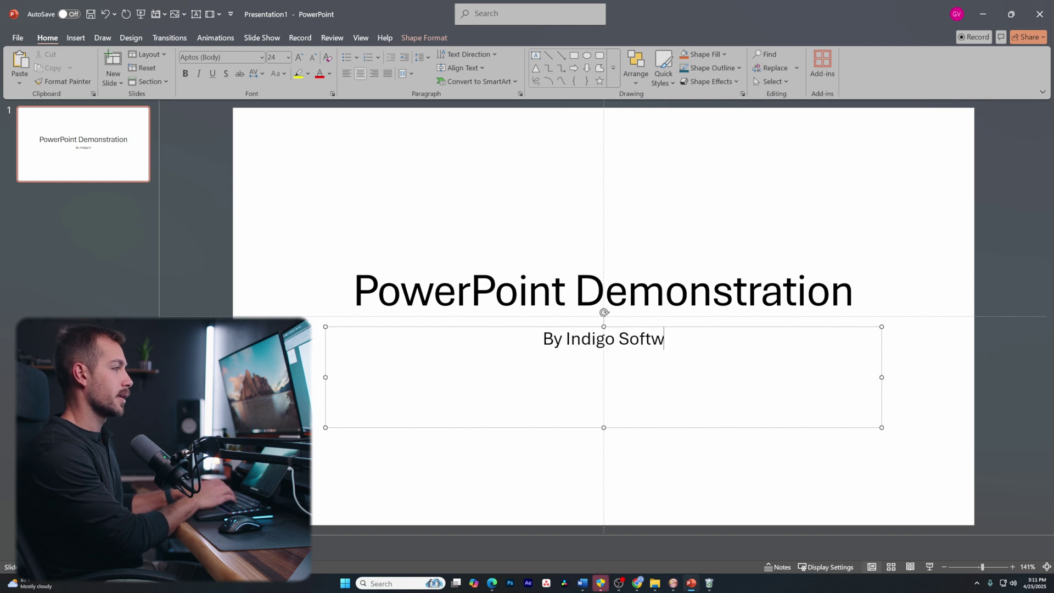
click(982, 382)
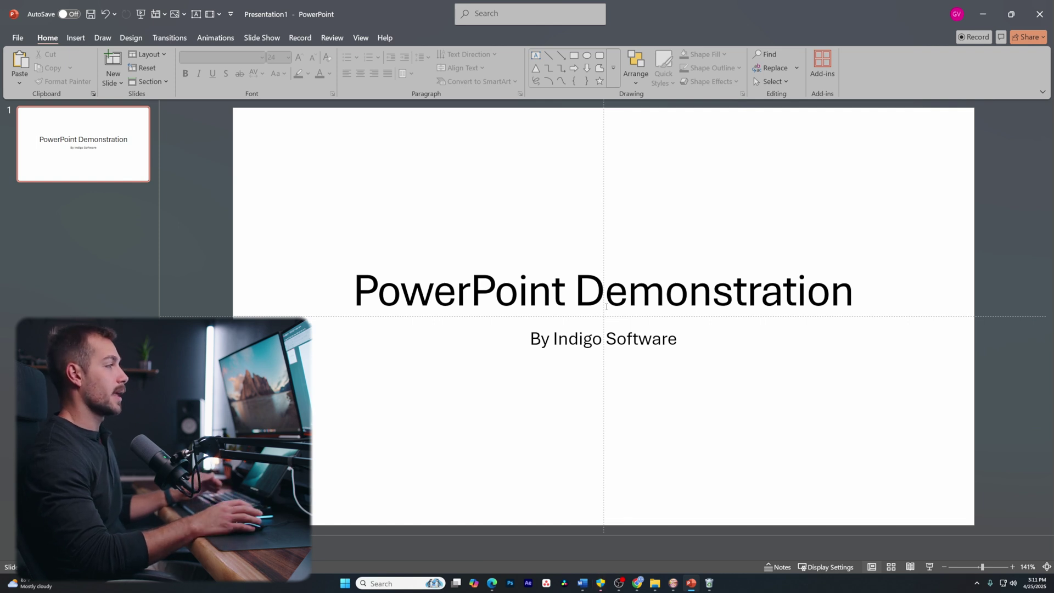
- Select the title text and change its font to Bebas
click(536, 269)
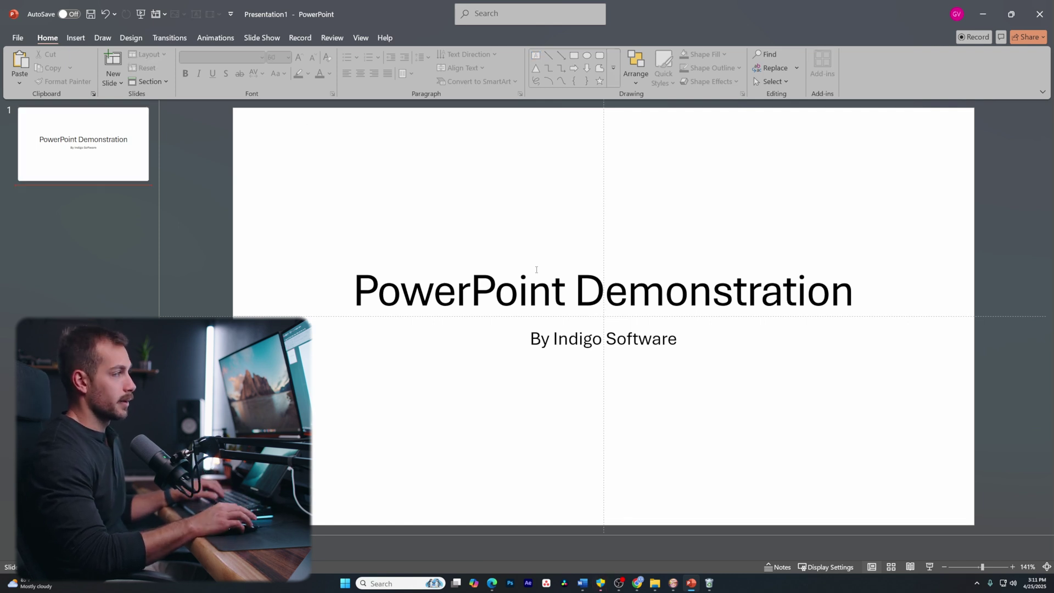
click(556, 287)
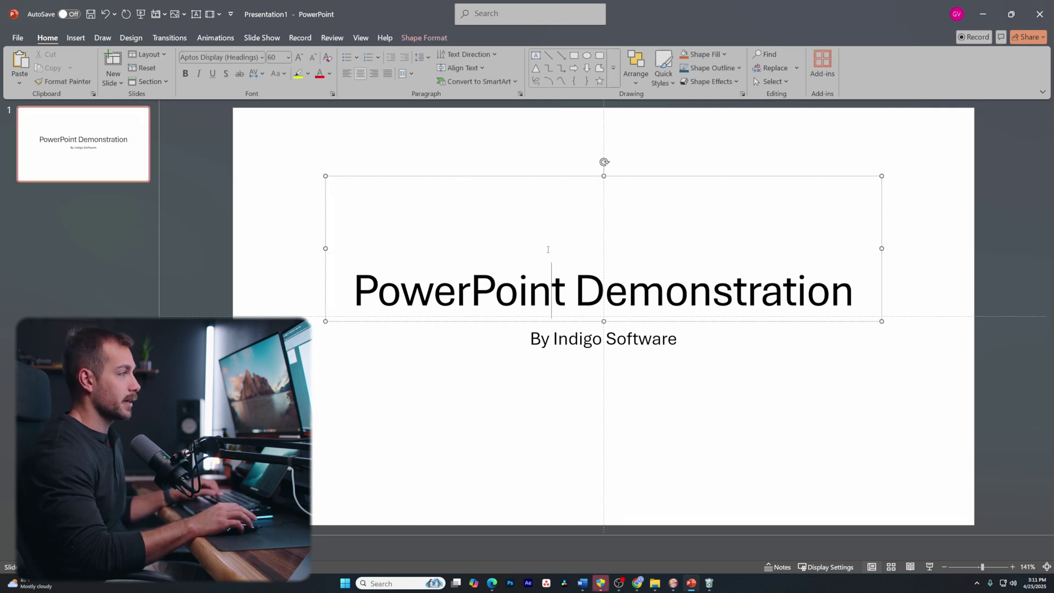
click(547, 356)
click(555, 283)
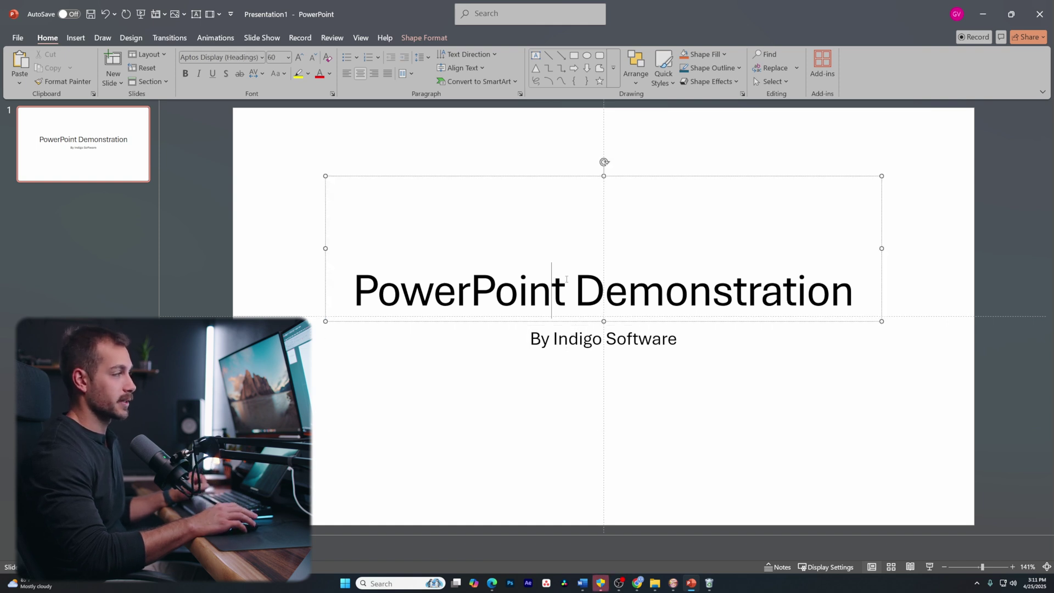
click(553, 351)
click(546, 295)
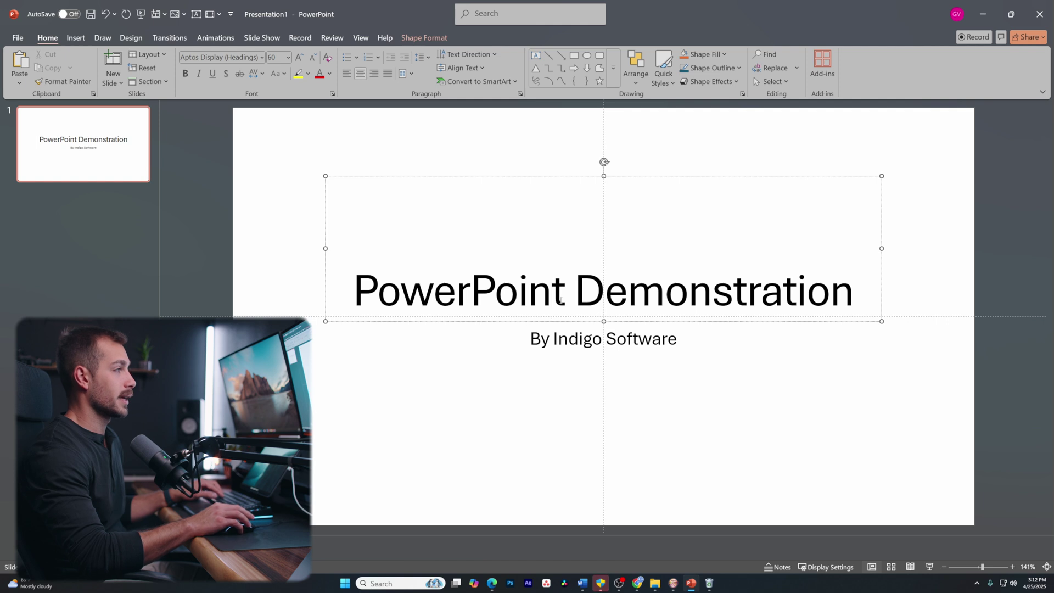
drag(355, 291, 625, 322)
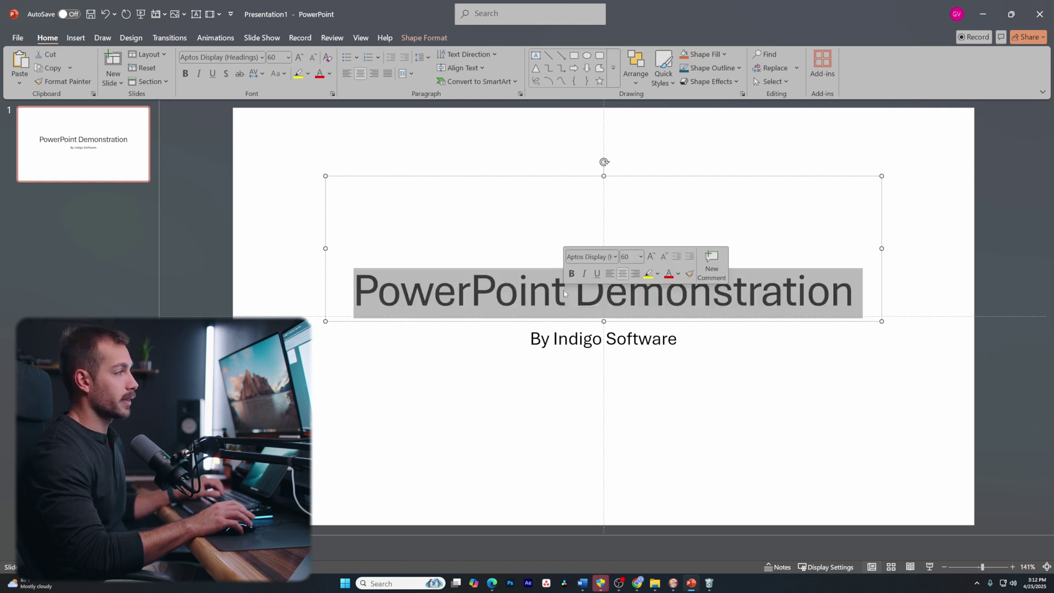
click(263, 57)
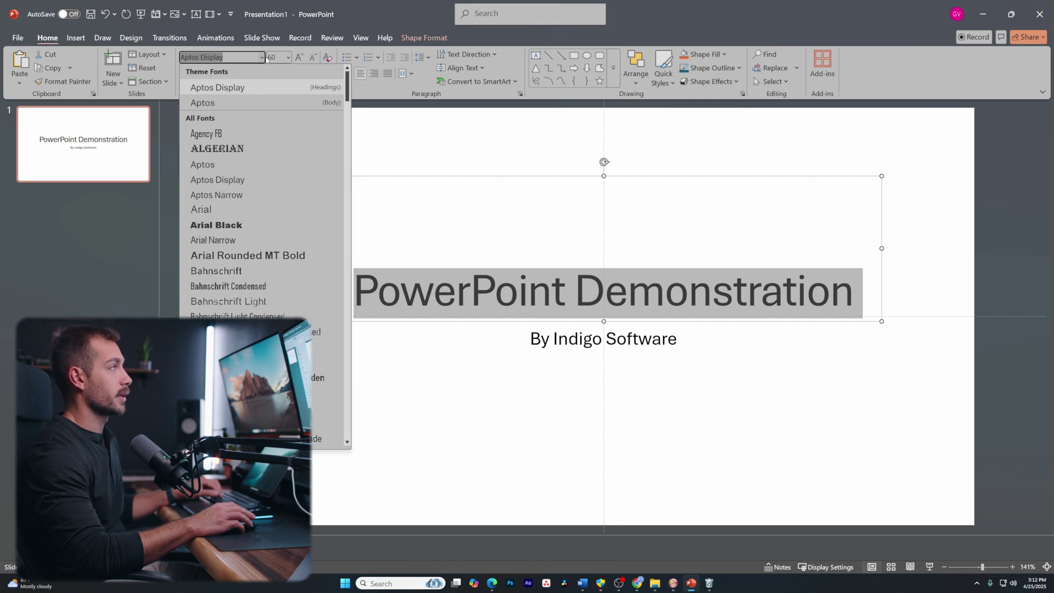
scroll(240, 216, down, 5)
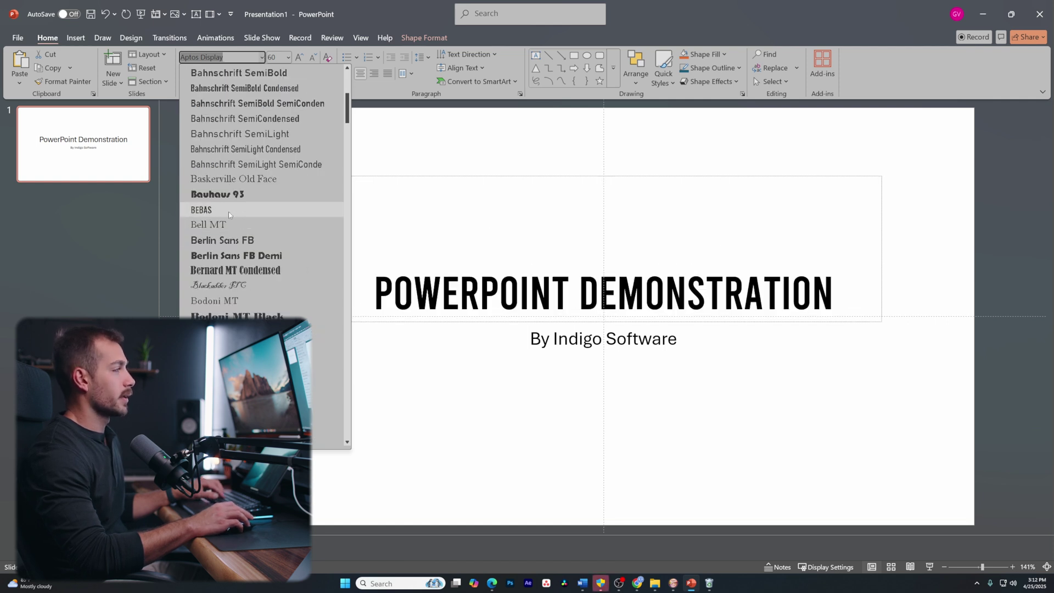
click(229, 214)
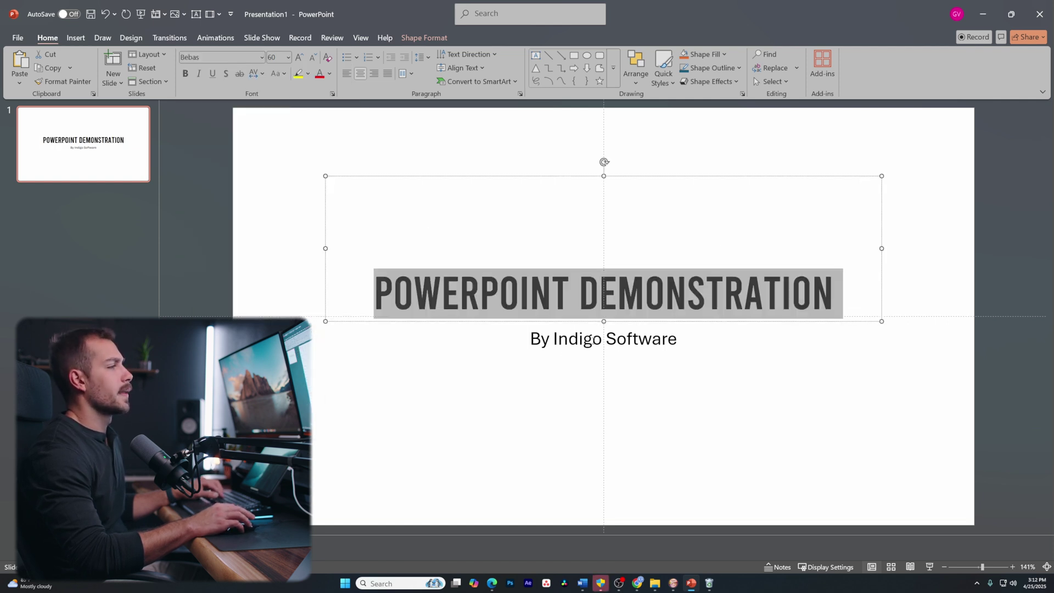
- Select the subtitle line and browse the font list, leaving its font unchanged
triple_click(566, 345)
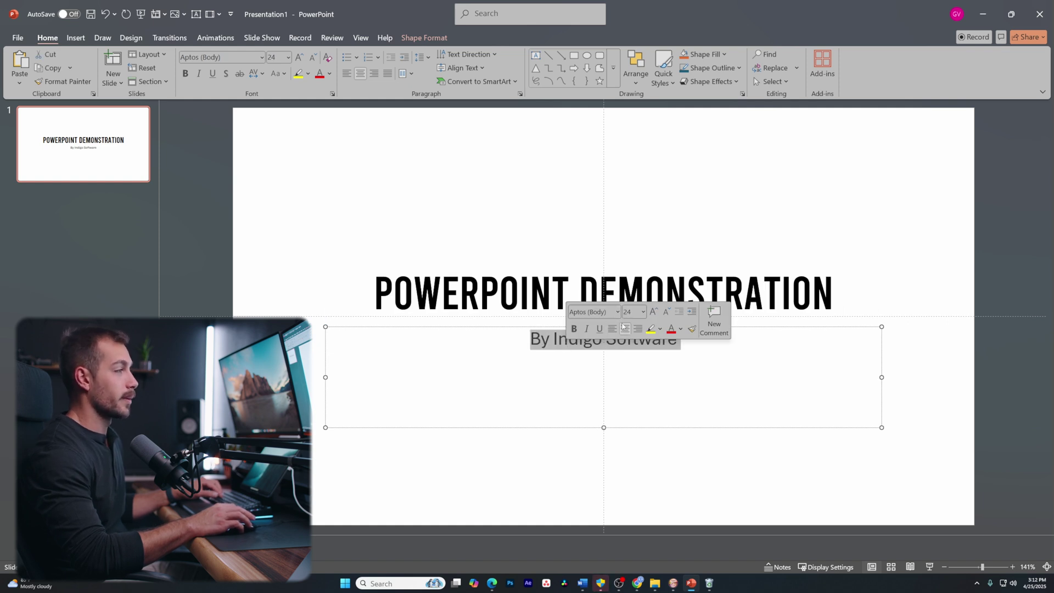
click(262, 58)
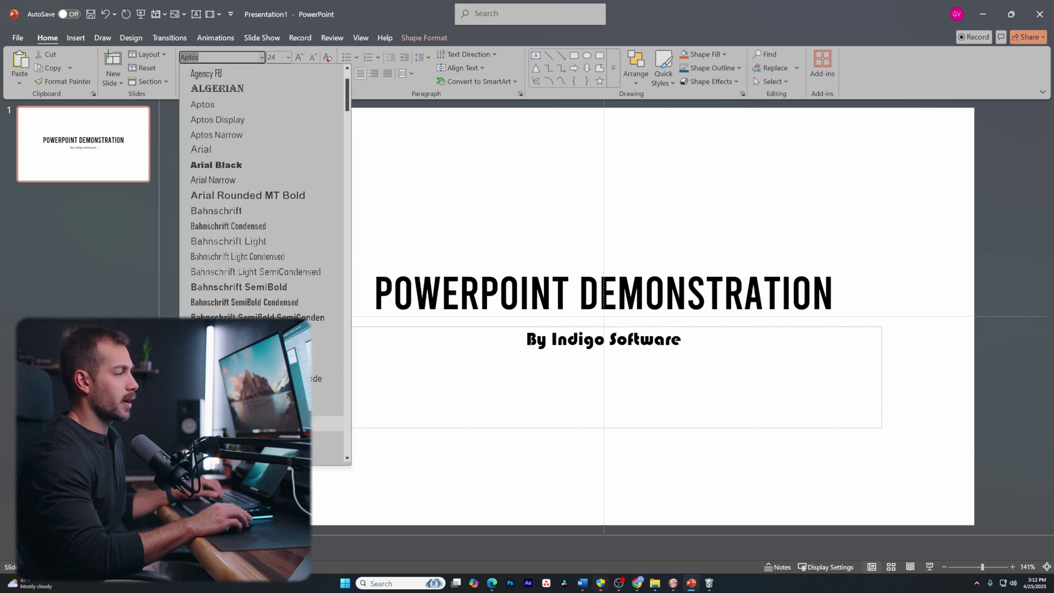
scroll(251, 296, down, 3)
scroll(256, 288, down, 6)
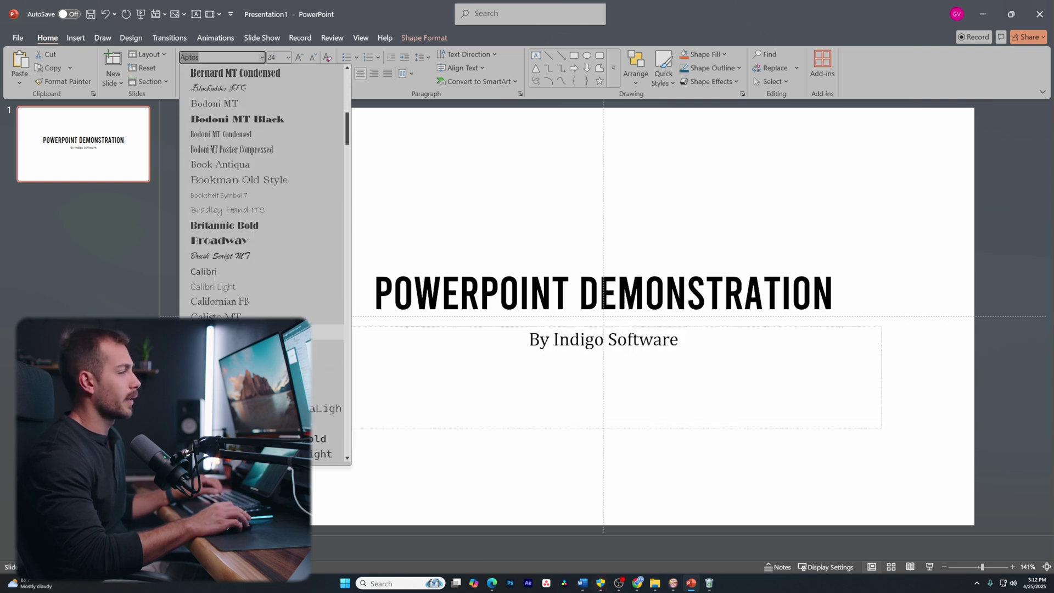
key(Escape)
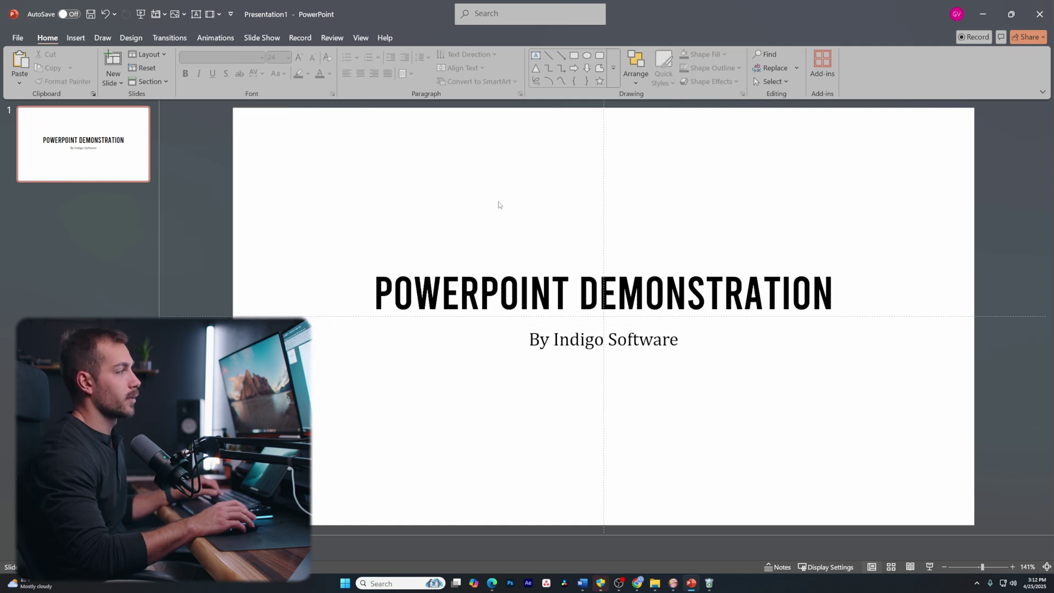
- Resize the POWERPOINT DEMONSTRATION title to 54 pt, leaving it without a text shadow
triple_click(499, 205)
click(289, 57)
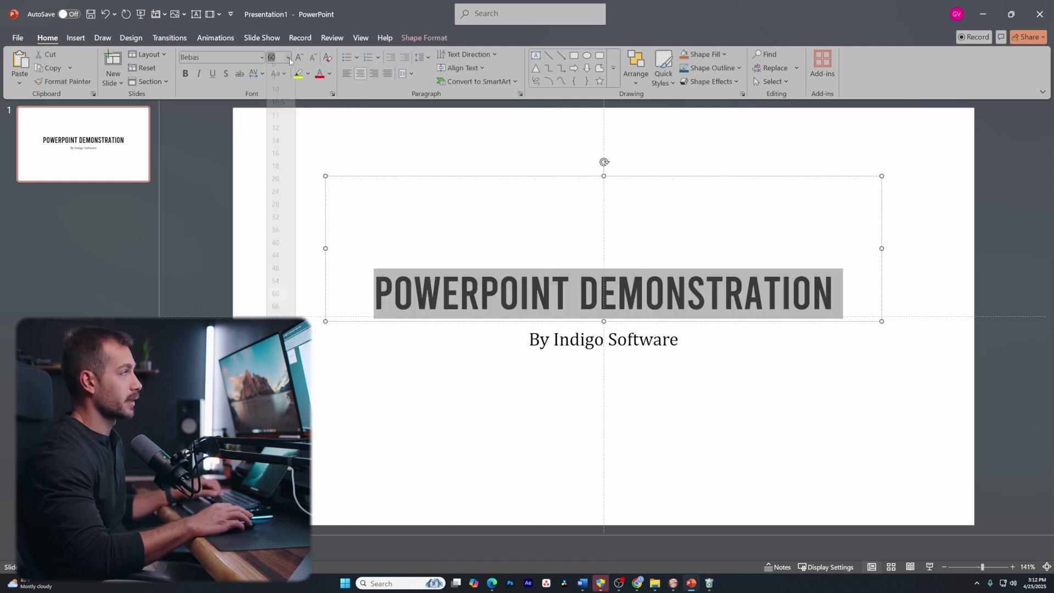
click(276, 288)
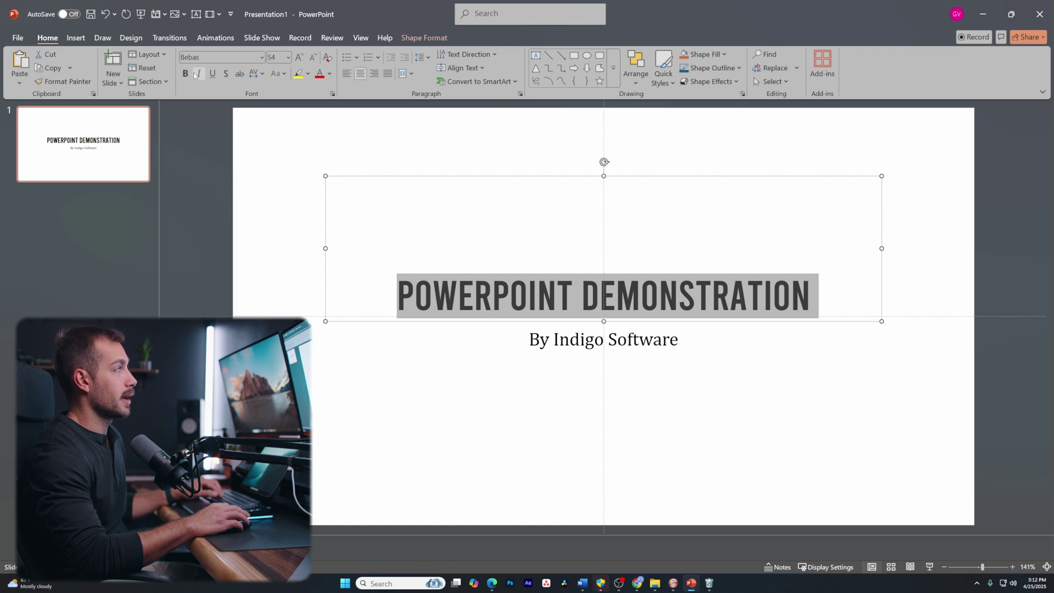
click(229, 76)
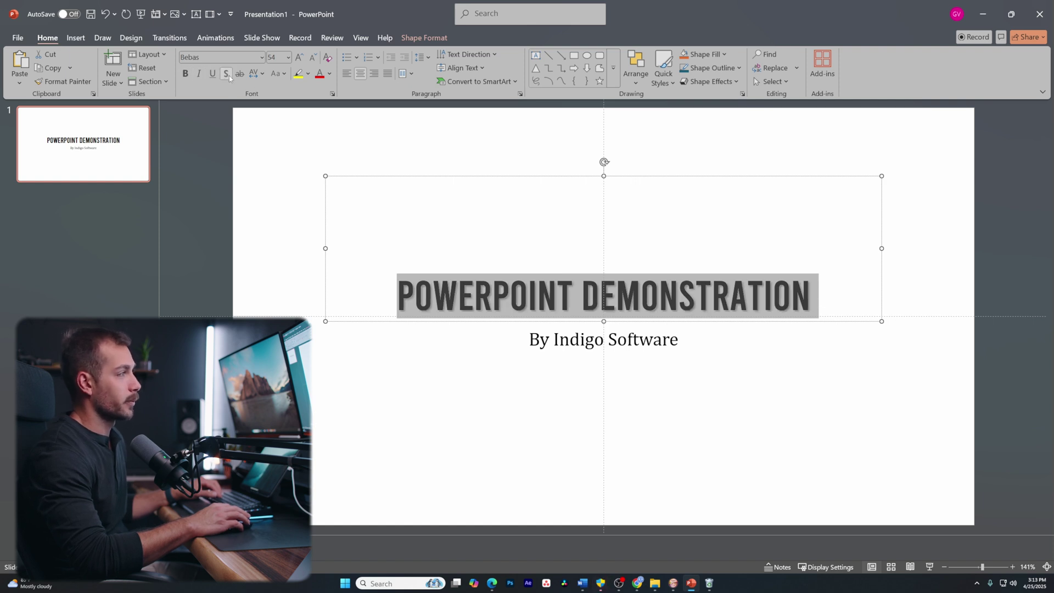
click(229, 76)
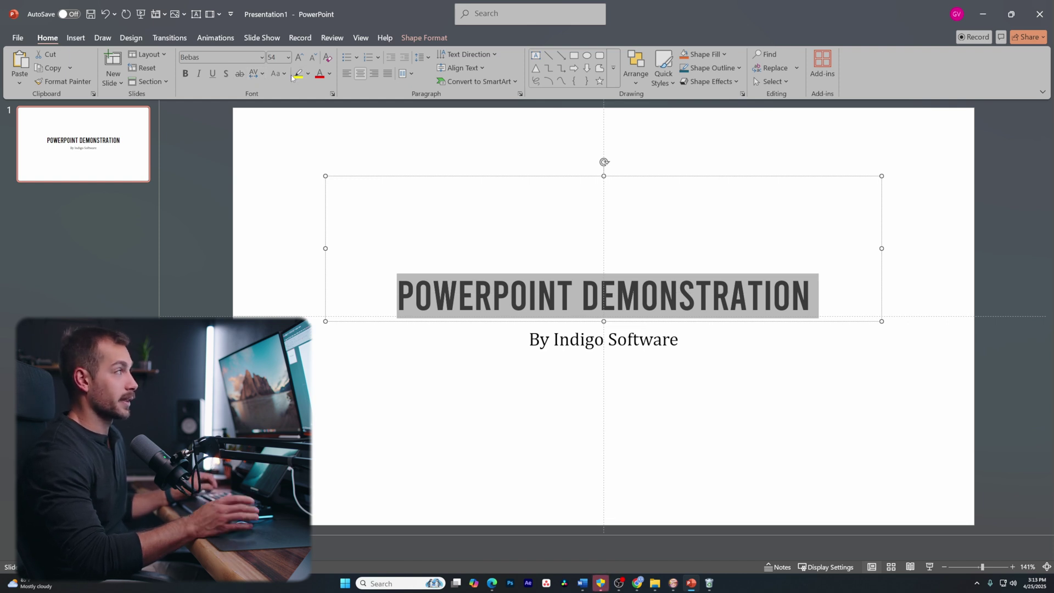
key(Left)
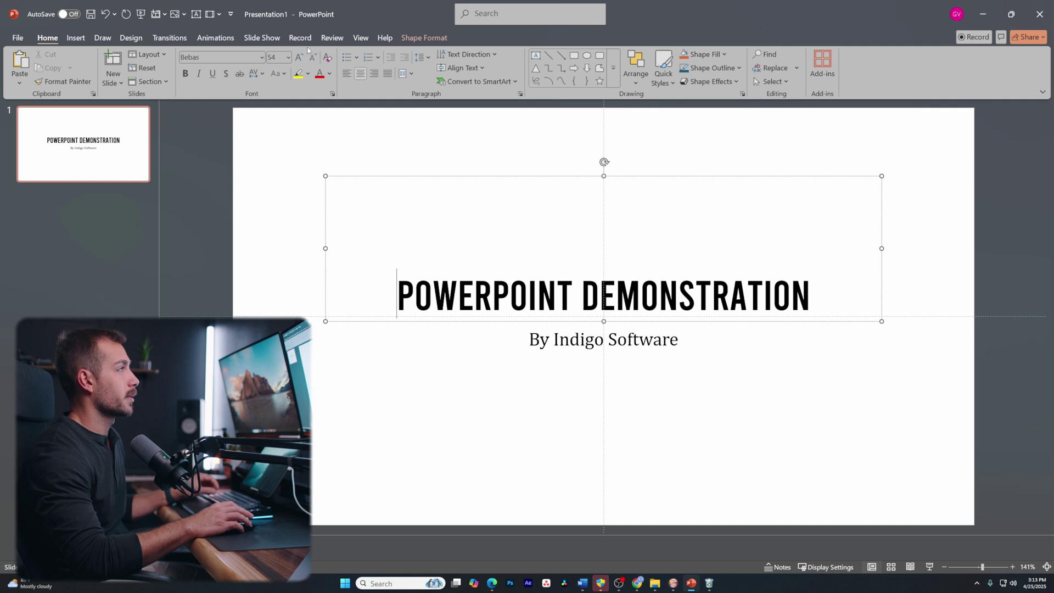
- Apply the dark View theme from the Design tab's themes gallery to the deck
click(132, 38)
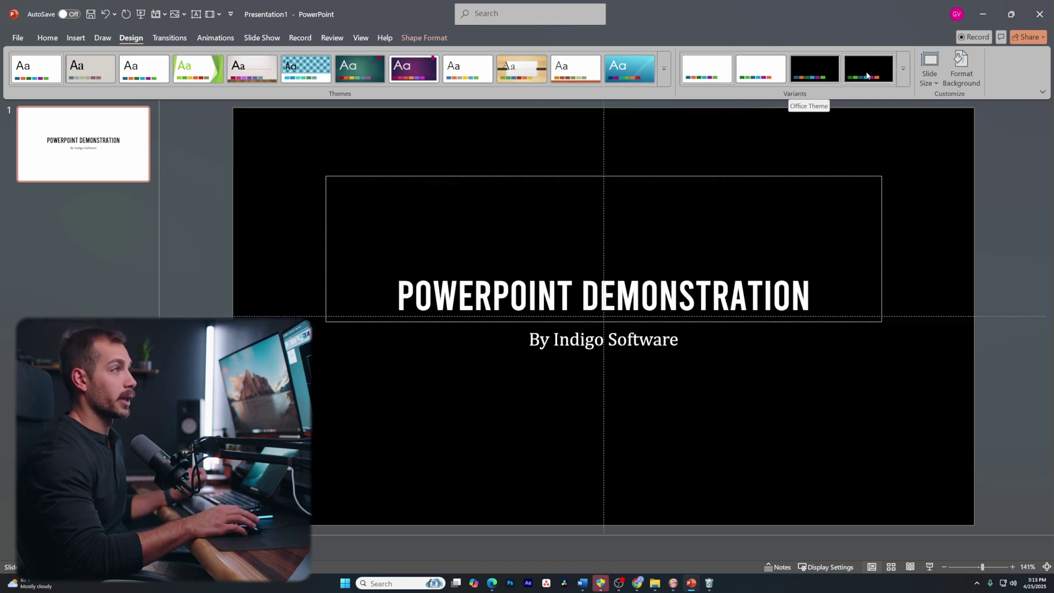
click(902, 68)
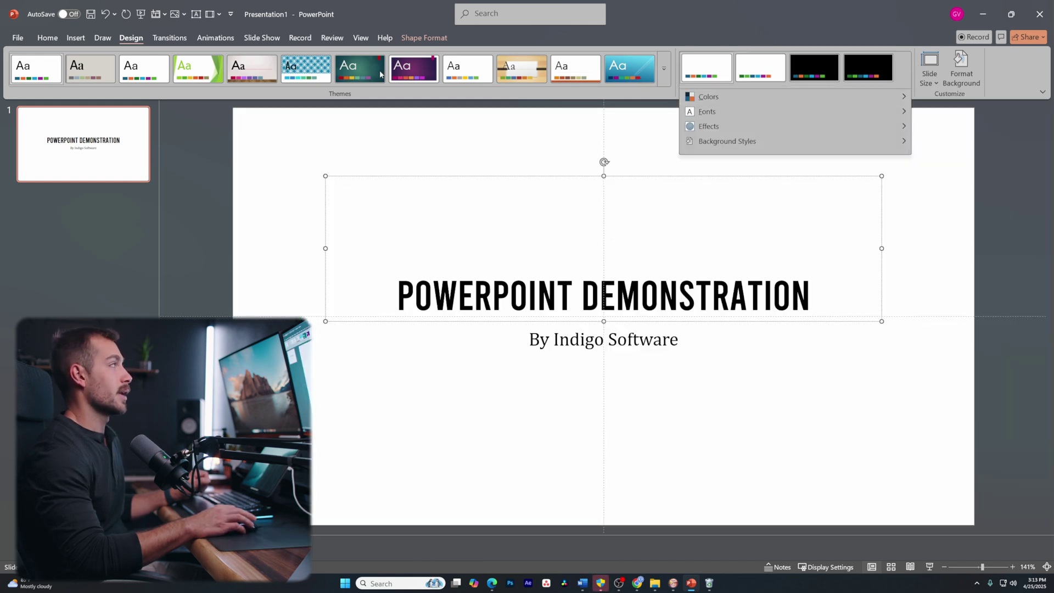
click(663, 68)
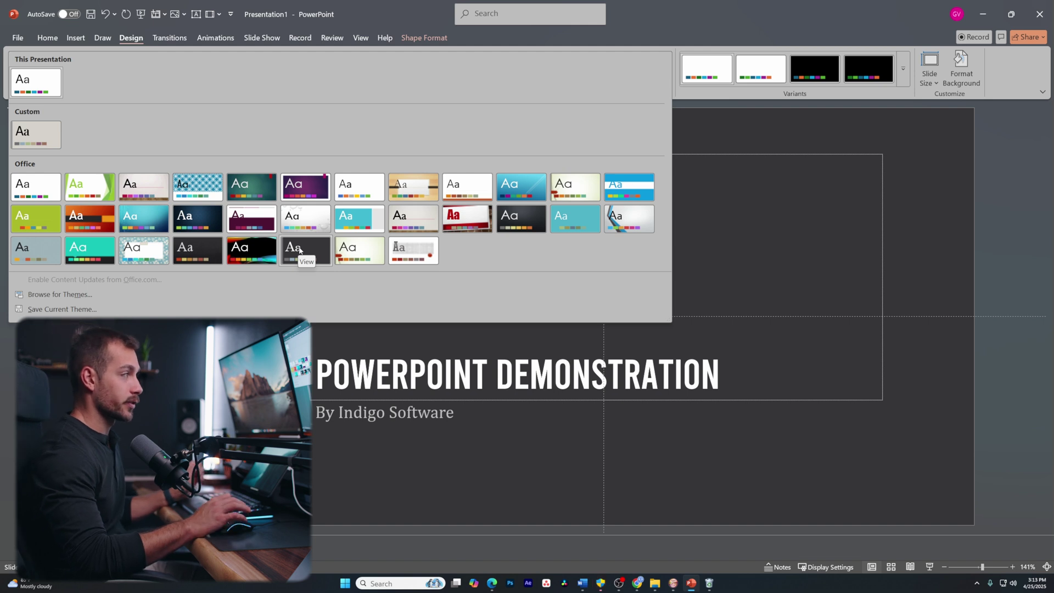
click(299, 250)
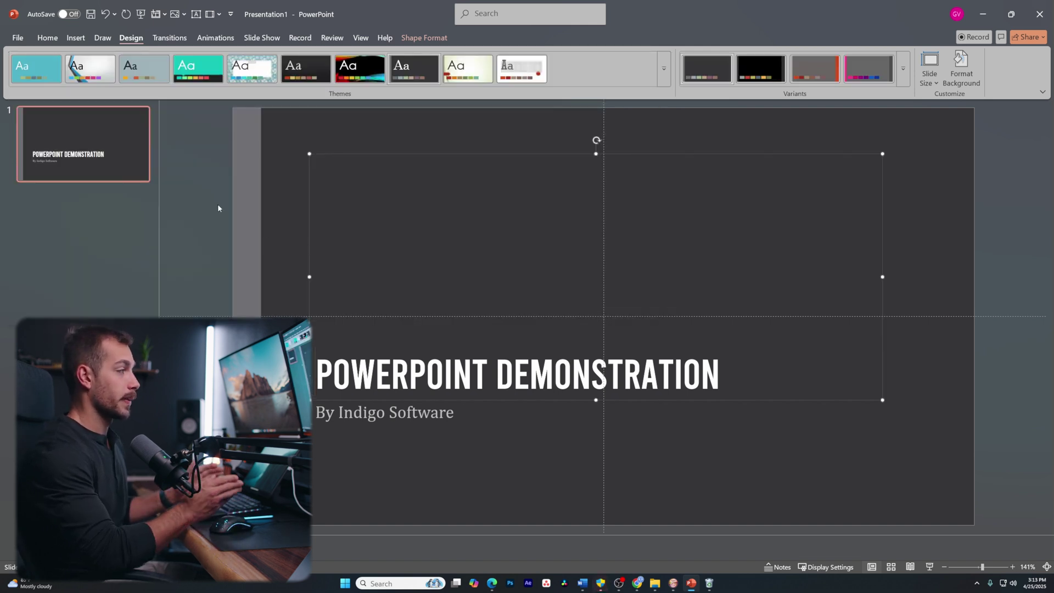
click(95, 154)
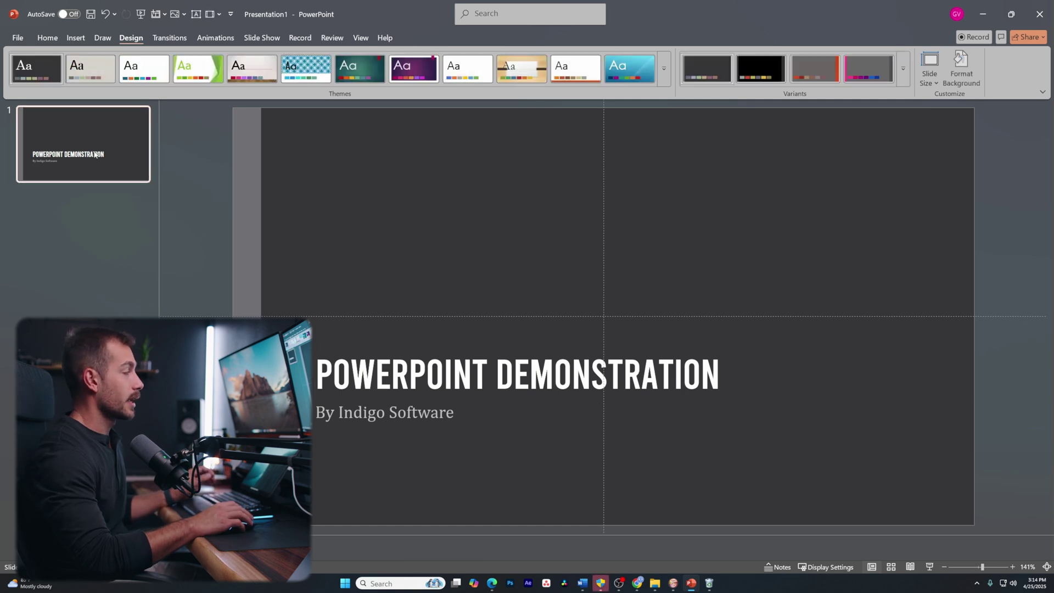
- Add a Title and Content slide after the title slide, ending with Ctrl+M
click(78, 39)
click(102, 37)
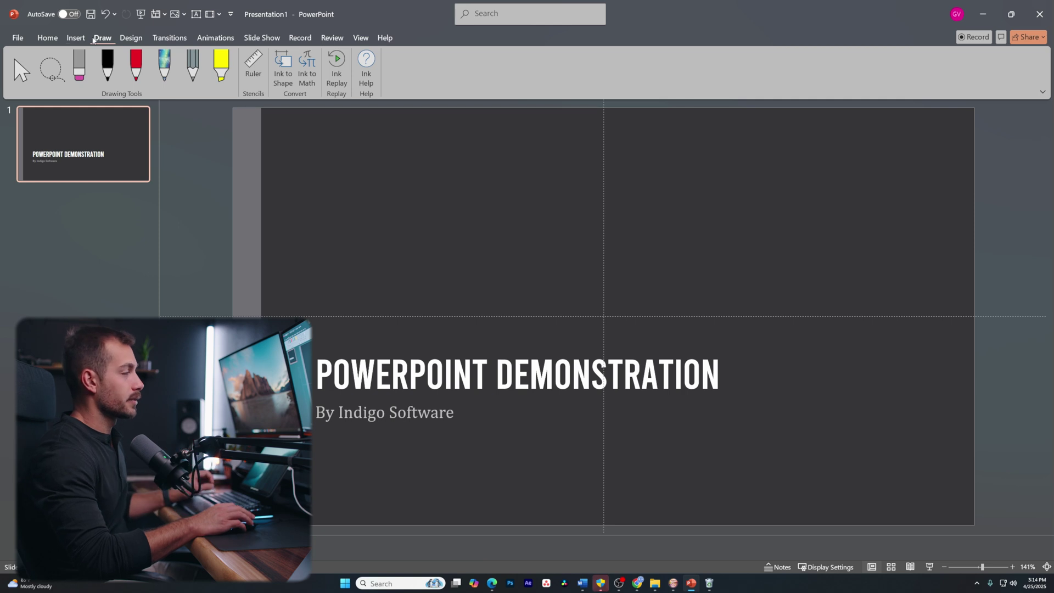
click(77, 39)
click(28, 79)
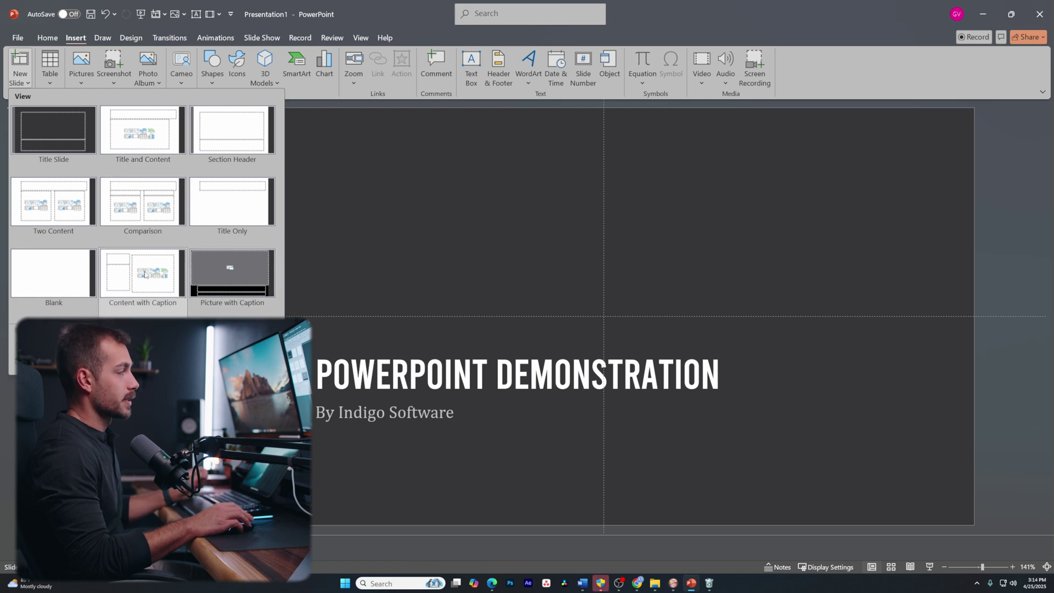
key(Escape)
right_click(51, 197)
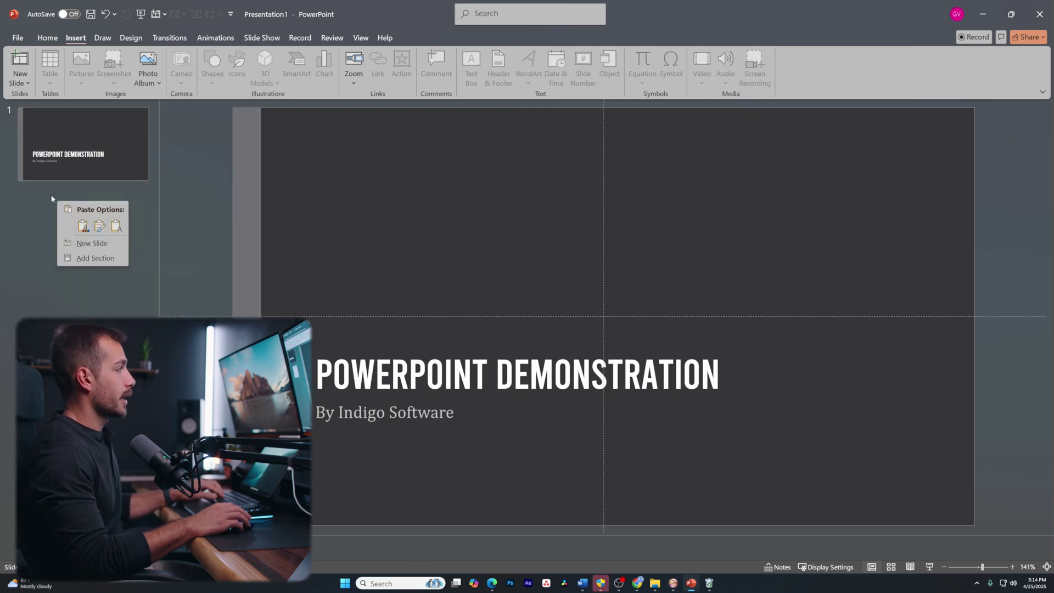
click(93, 243)
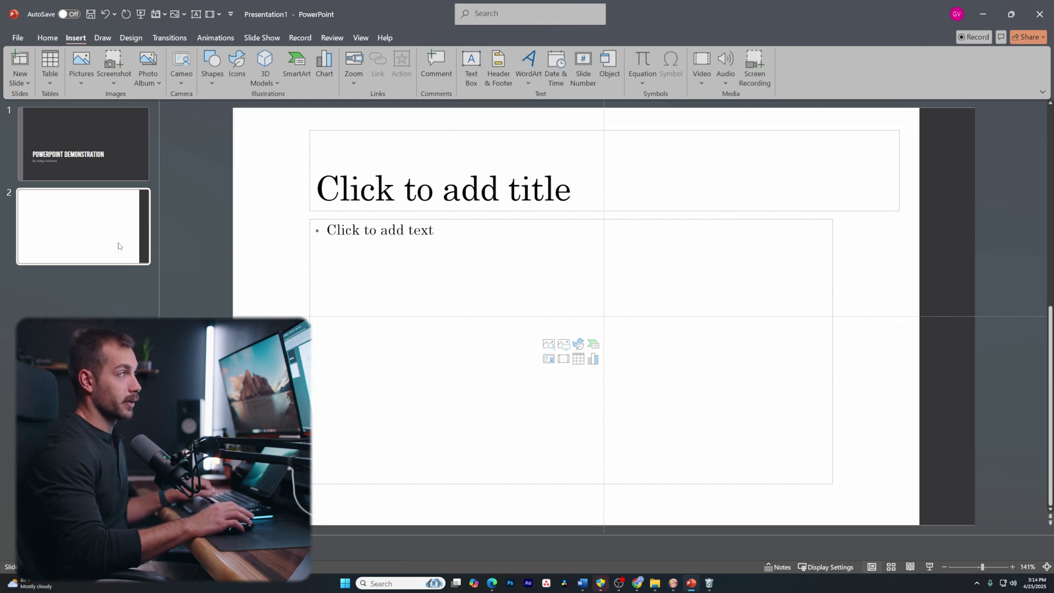
key(Delete)
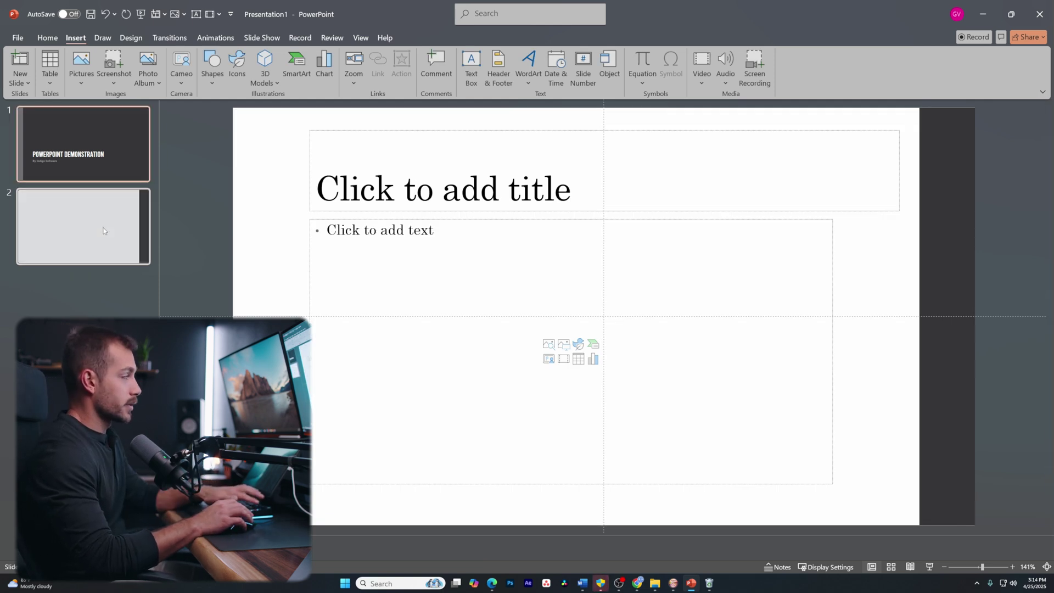
key(ctrl+m)
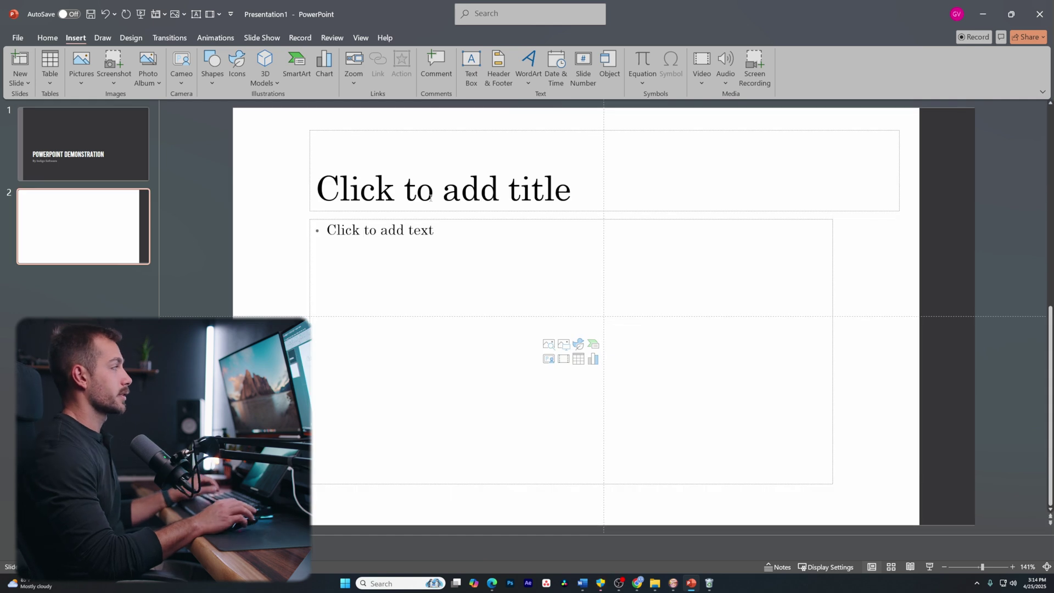
click(429, 197)
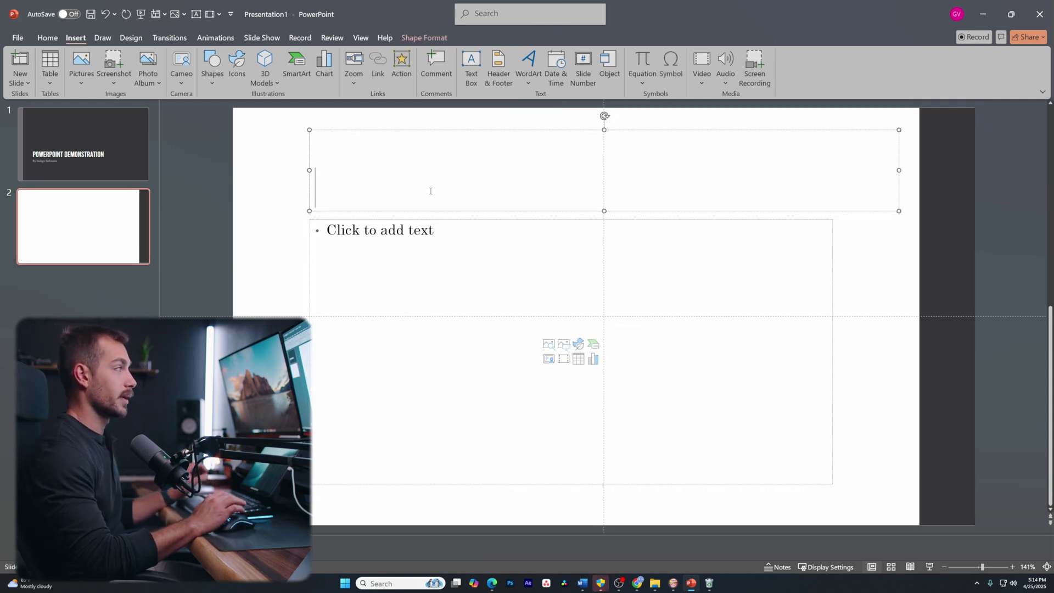
- Title slide 2 'Tabs & Ribbons'
text(Tab)
text(s & Ribbons)
key(Escape)
key(Escape)
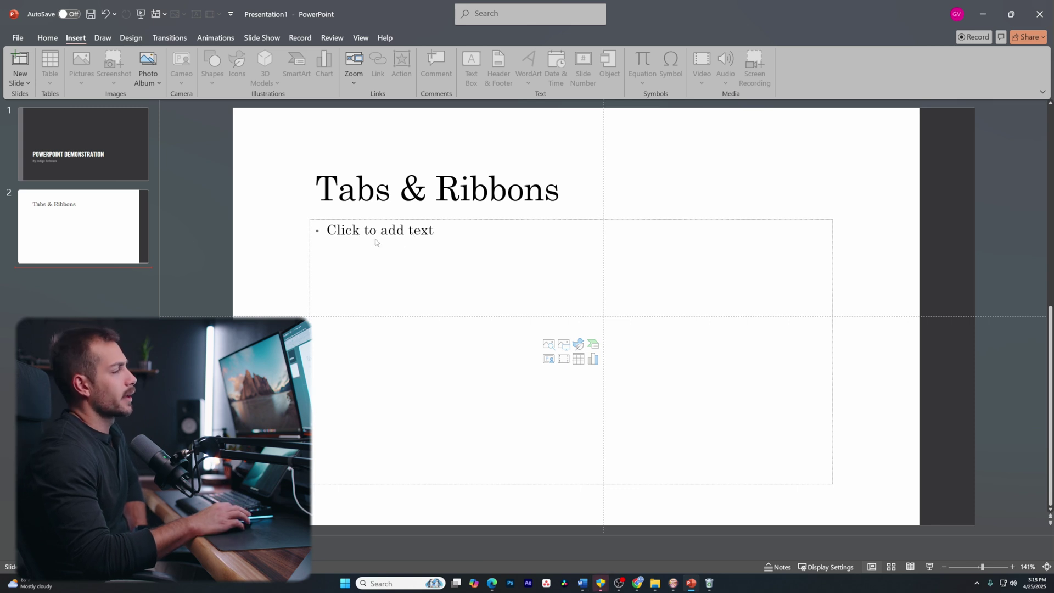
- Enter Groups, Ribbons and Tabs as three bullet points in the content area
click(371, 231)
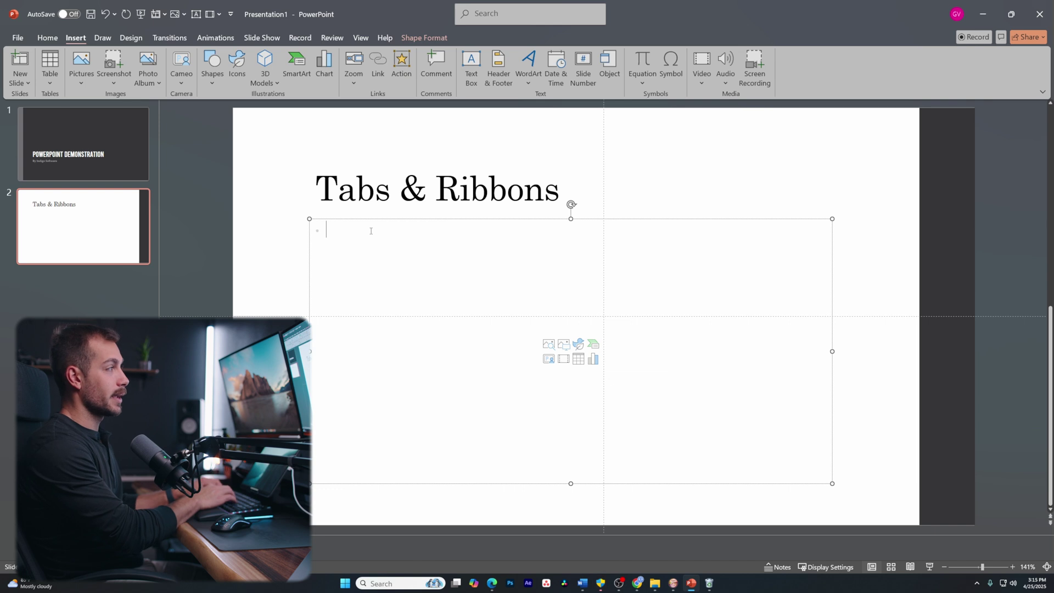
text(Groups )
text(Ribbons )
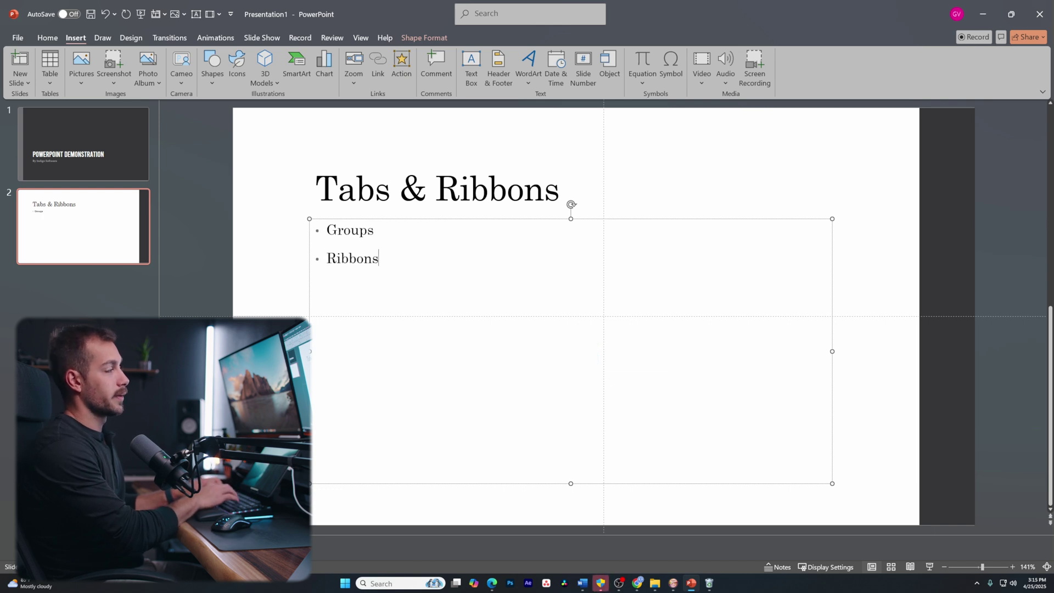
text(Tabs)
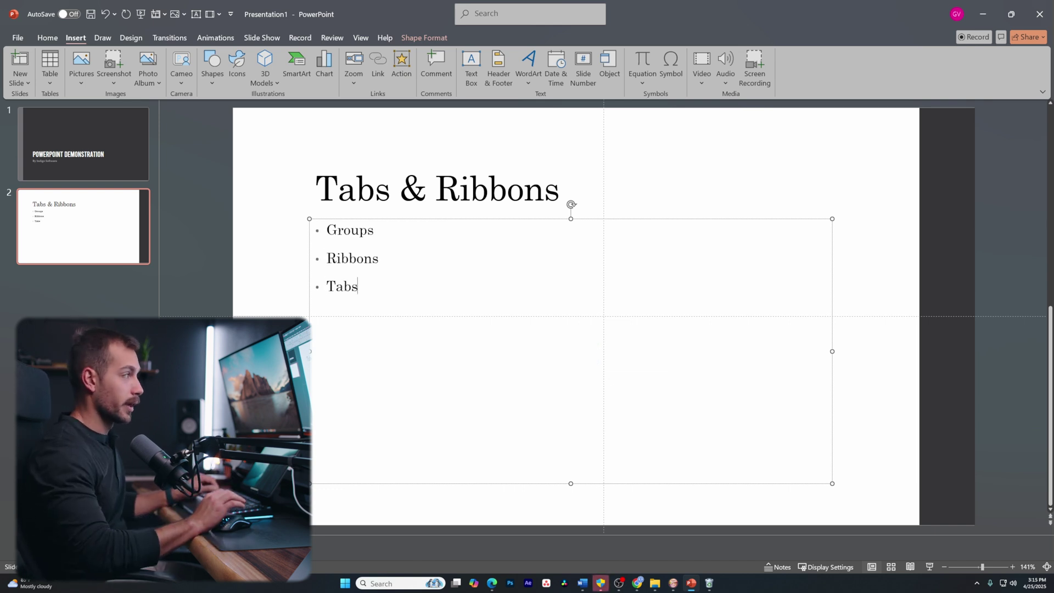
double_click(354, 289)
click(366, 277)
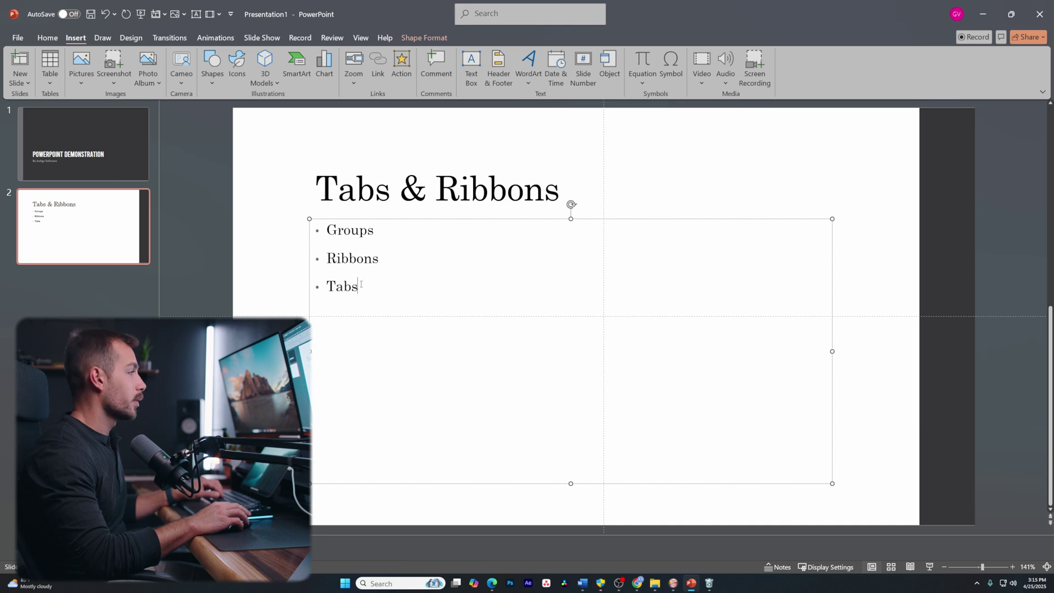
scroll(313, 88, up, 1)
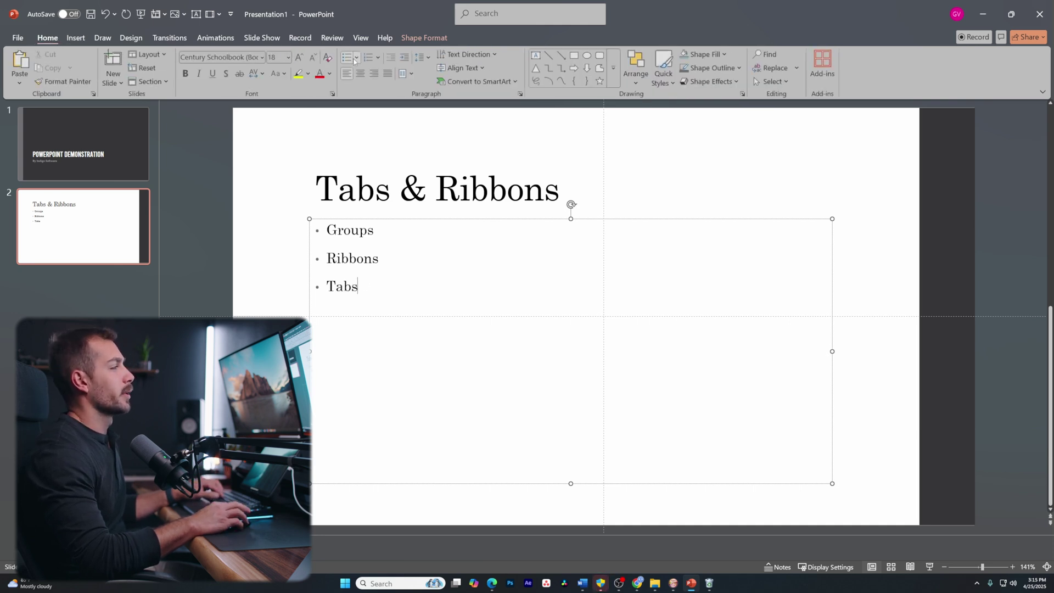
- Number the Groups, Ribbons and Tabs lines 1 to 3 and add a definition after each
key(ctrl+a)
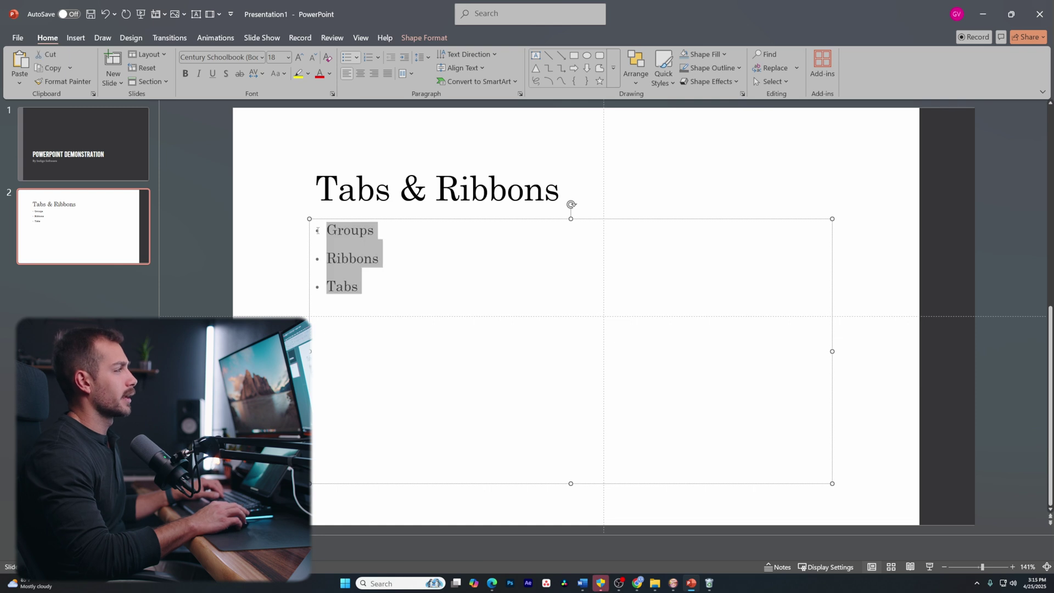
click(348, 57)
click(347, 57)
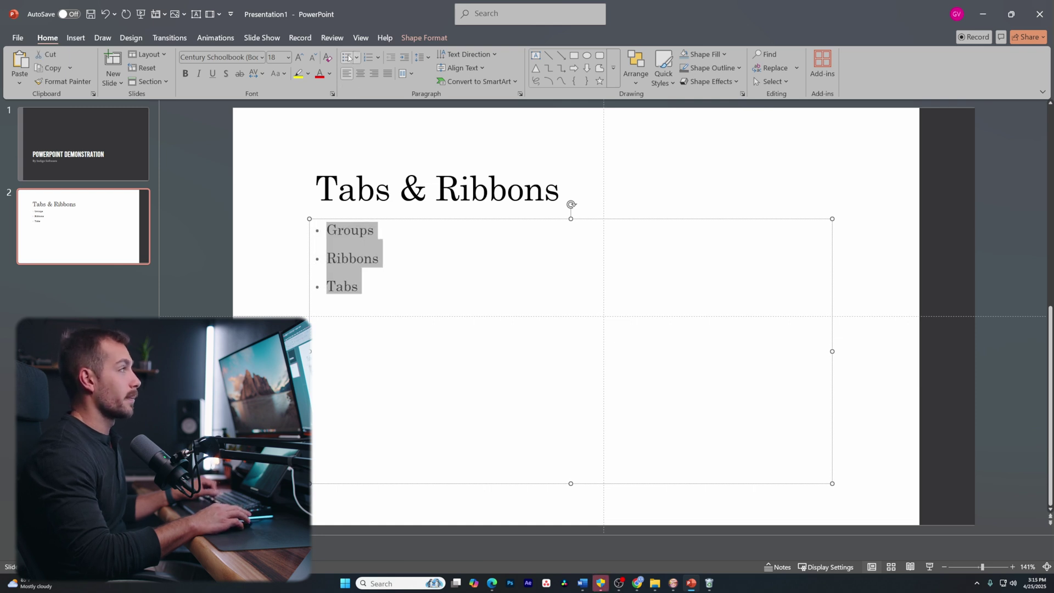
click(348, 57)
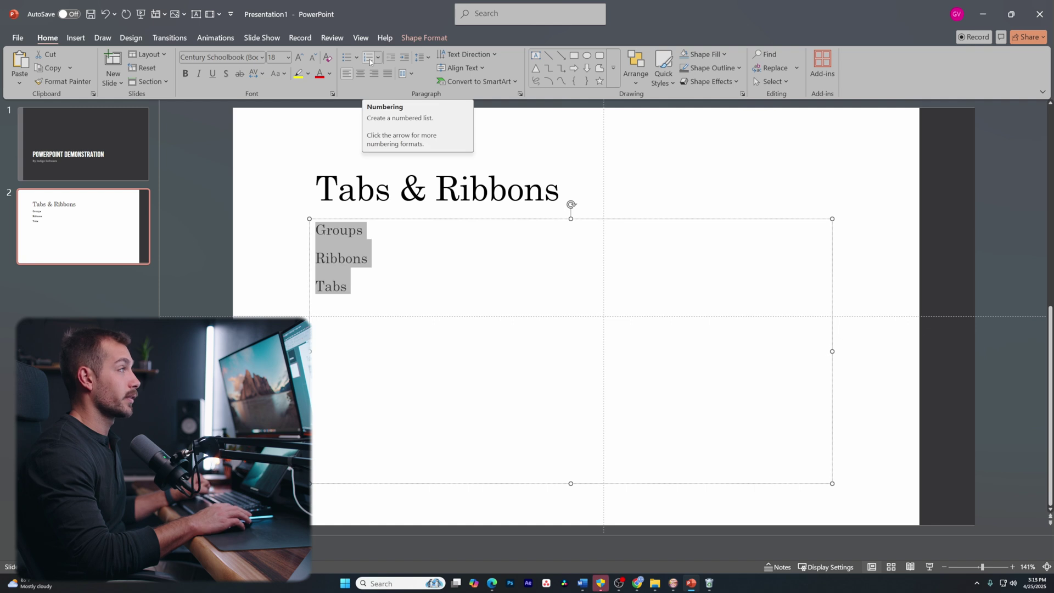
click(369, 58)
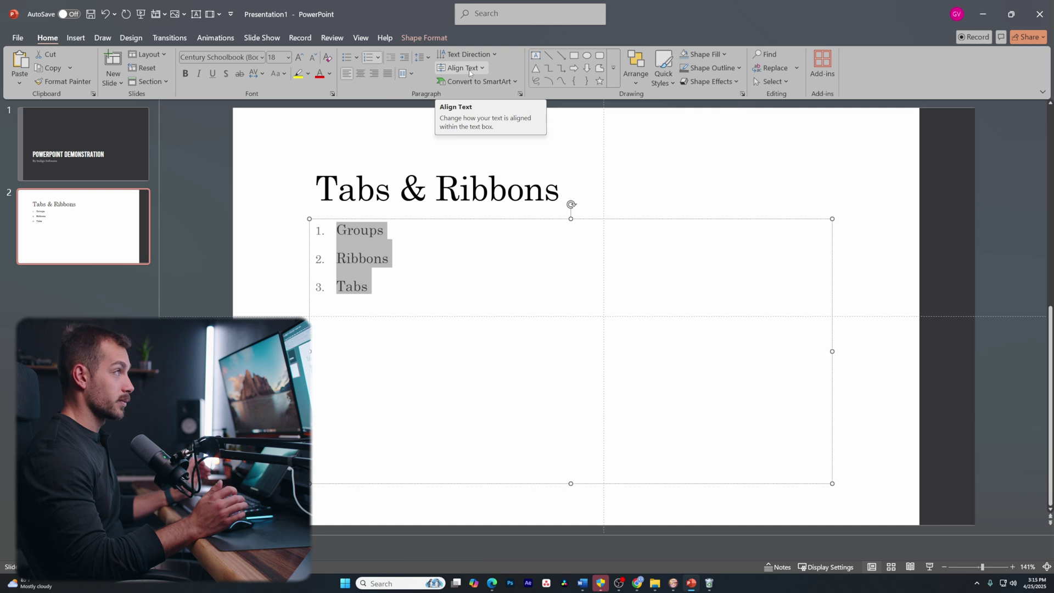
click(384, 281)
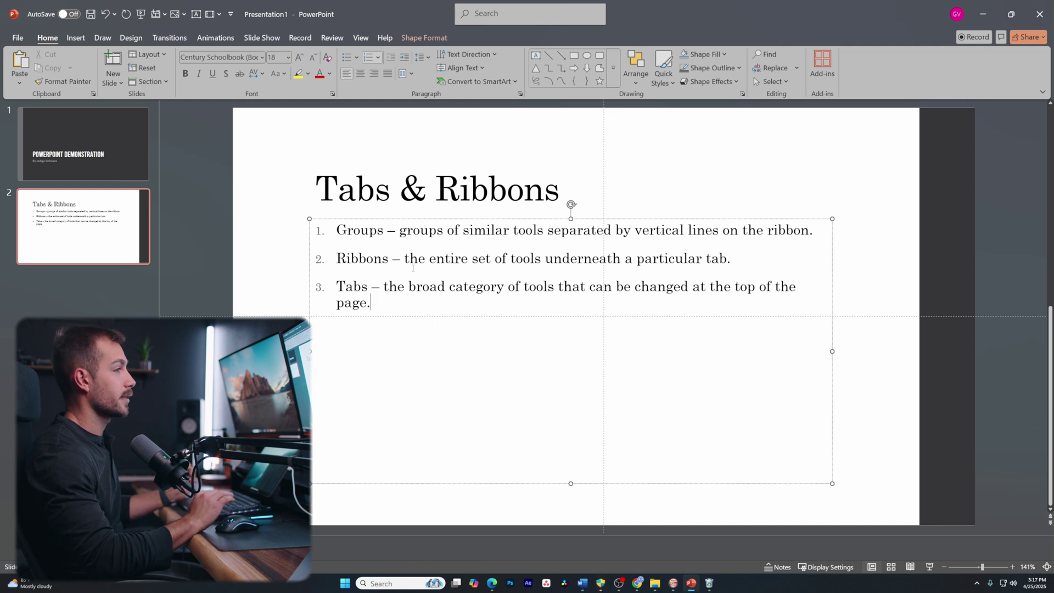
click(785, 167)
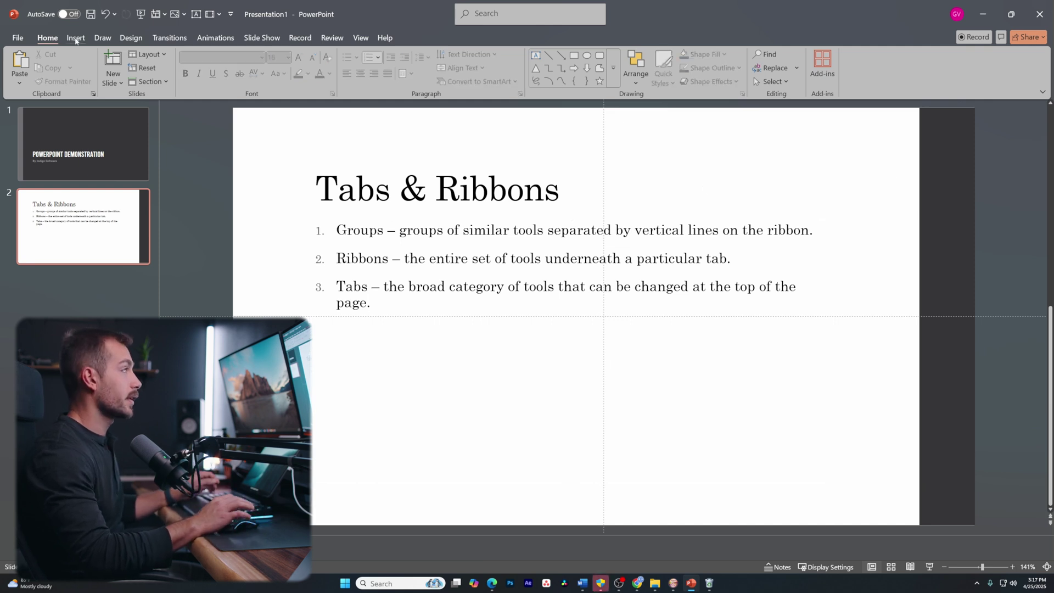
- Insert a desktop computer clipart from an online 'computer' picture search onto slide 2
click(74, 38)
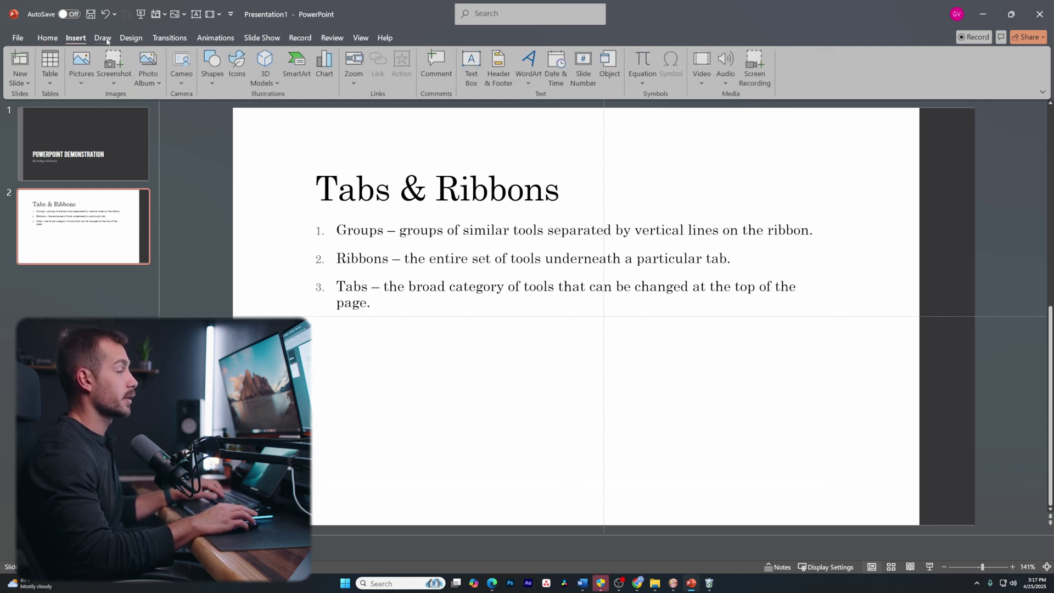
click(102, 38)
click(76, 38)
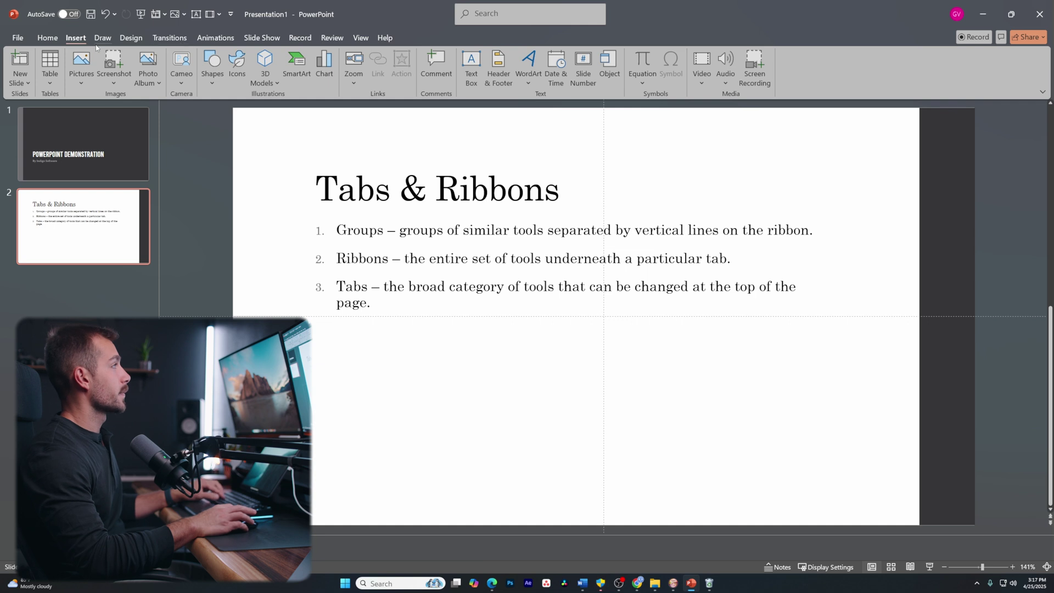
click(81, 69)
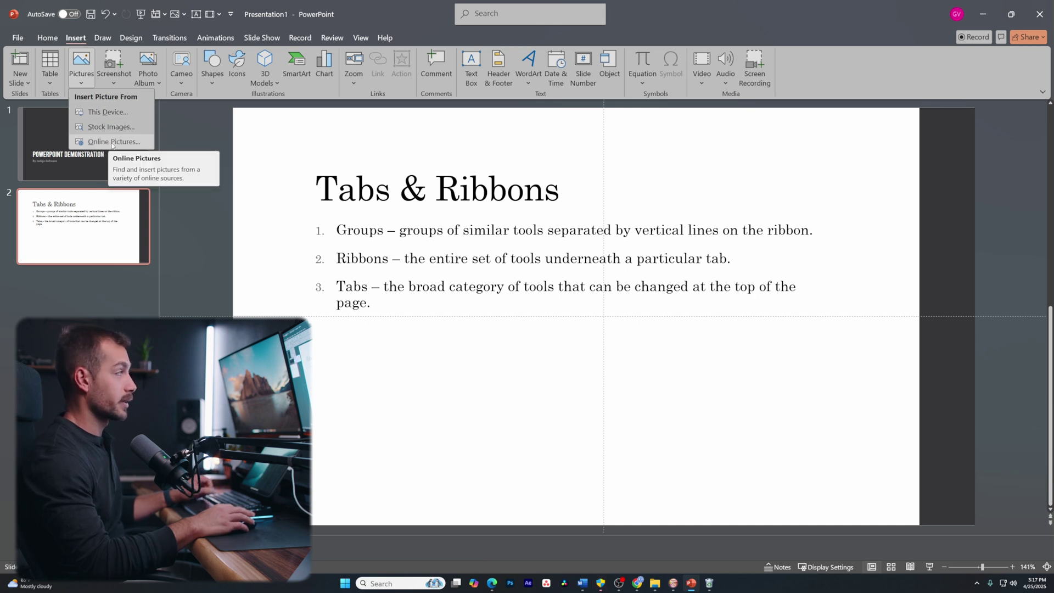
click(112, 144)
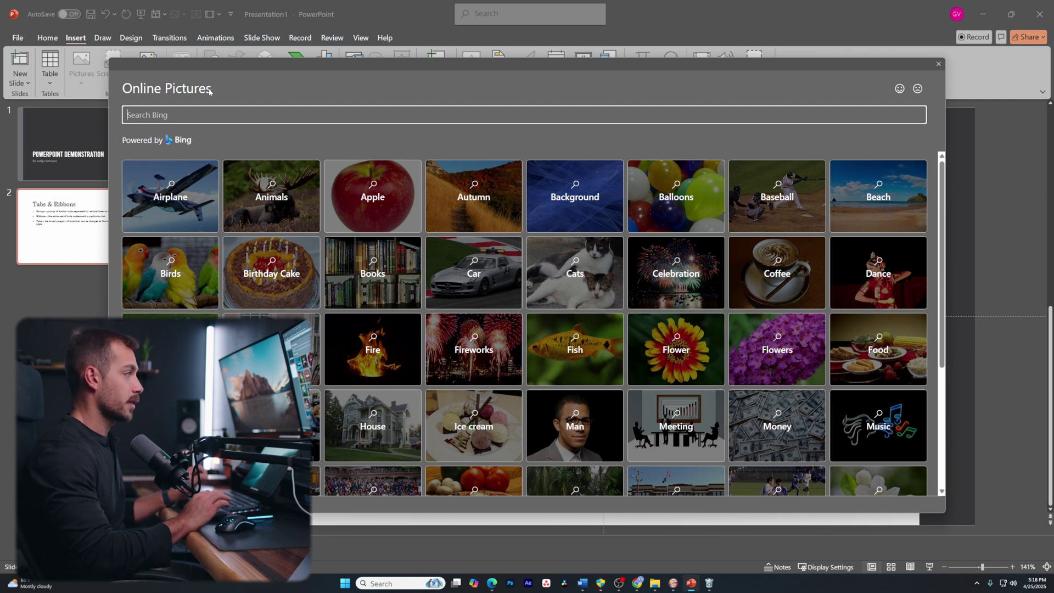
click(426, 114)
text(co)
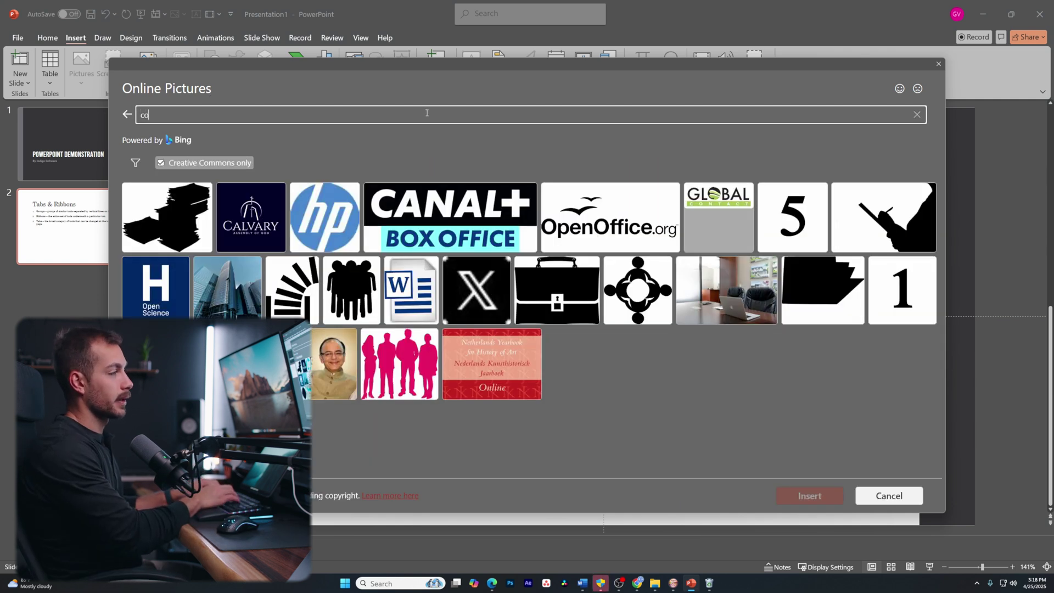
text(mputer)
key(Return)
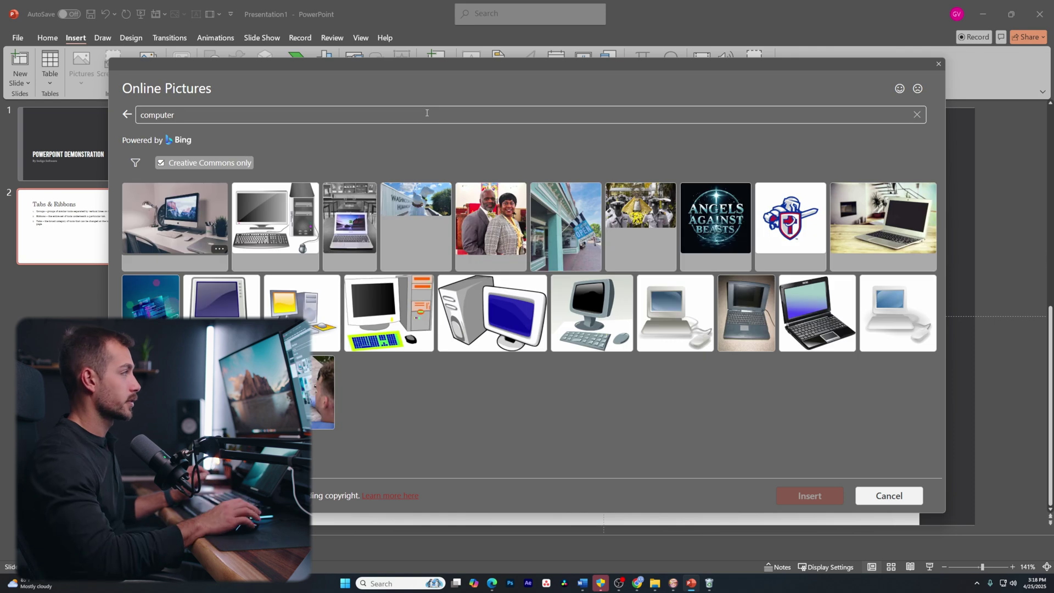
click(275, 220)
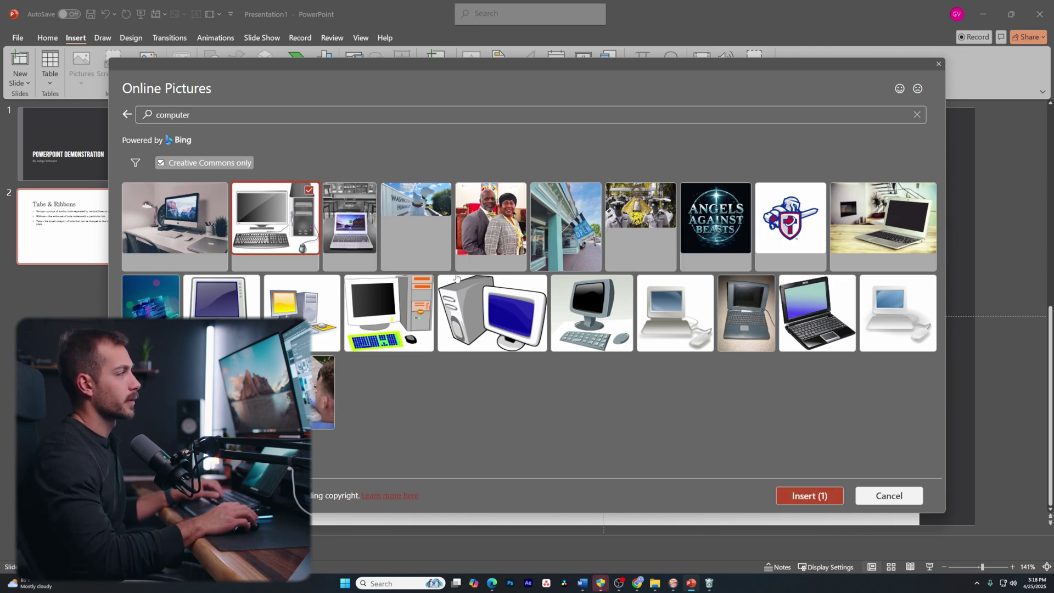
click(808, 496)
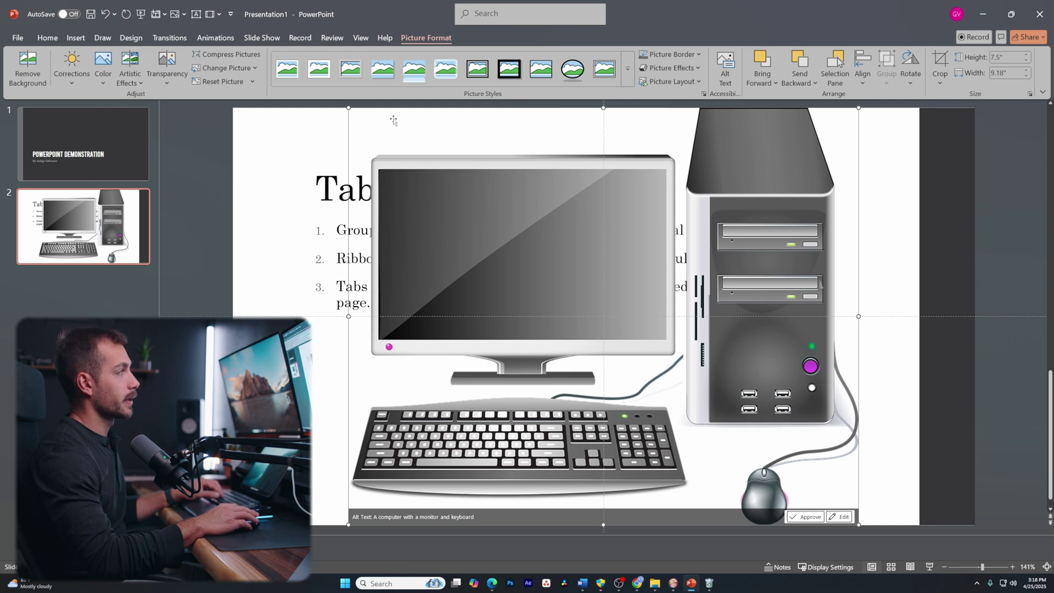
- Shrink the computer picture to about 2.08 × 2.54 in and move it bottom-left, below the list
click(313, 130)
click(445, 268)
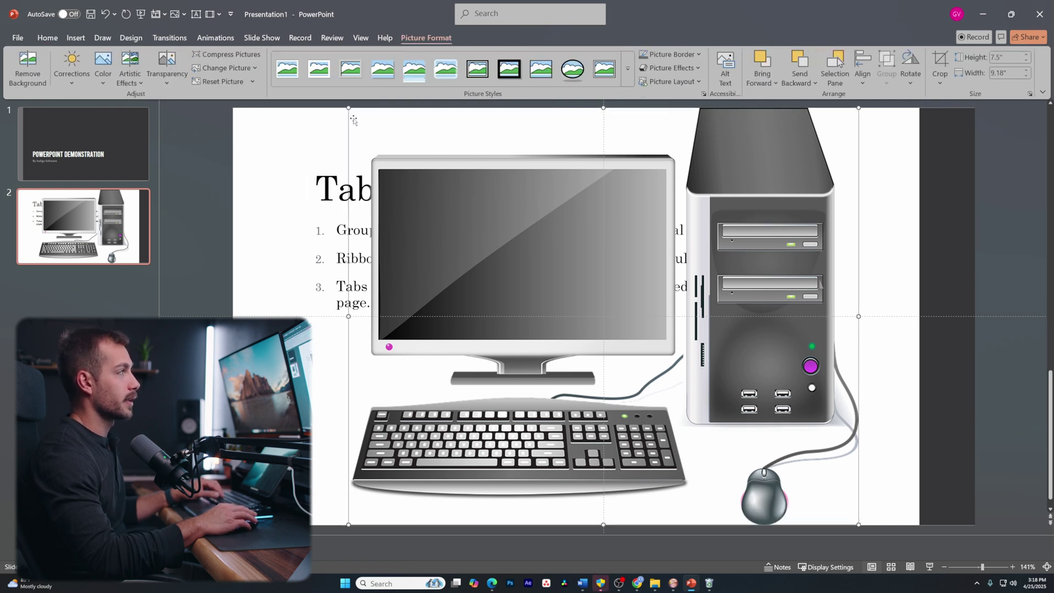
drag(859, 109, 501, 379)
drag(436, 403, 394, 394)
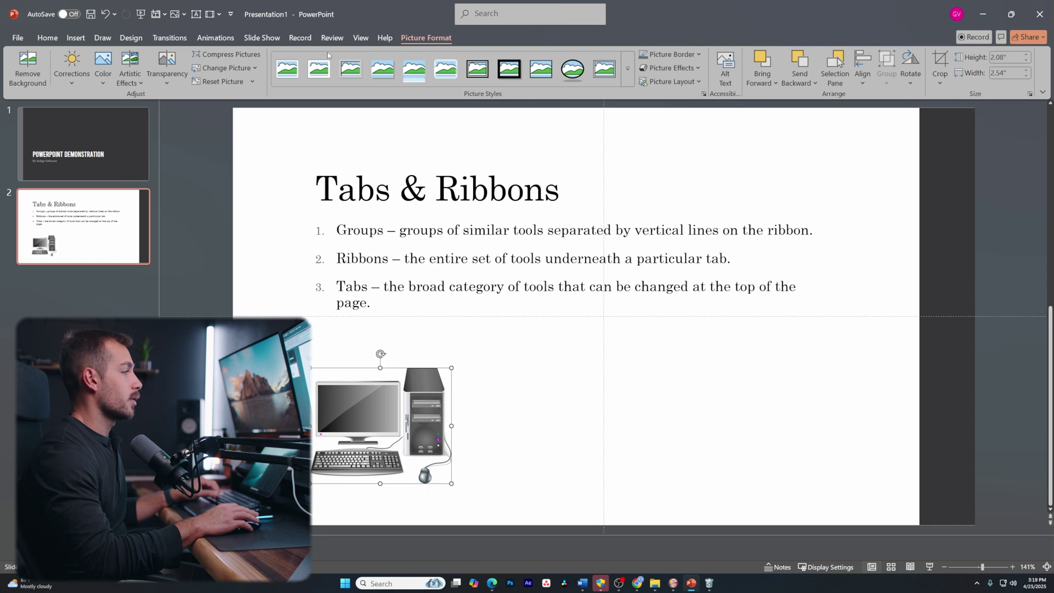
- Preview the picture's Corrections, Color, Artistic Effects and Transparency options without applying any
click(71, 64)
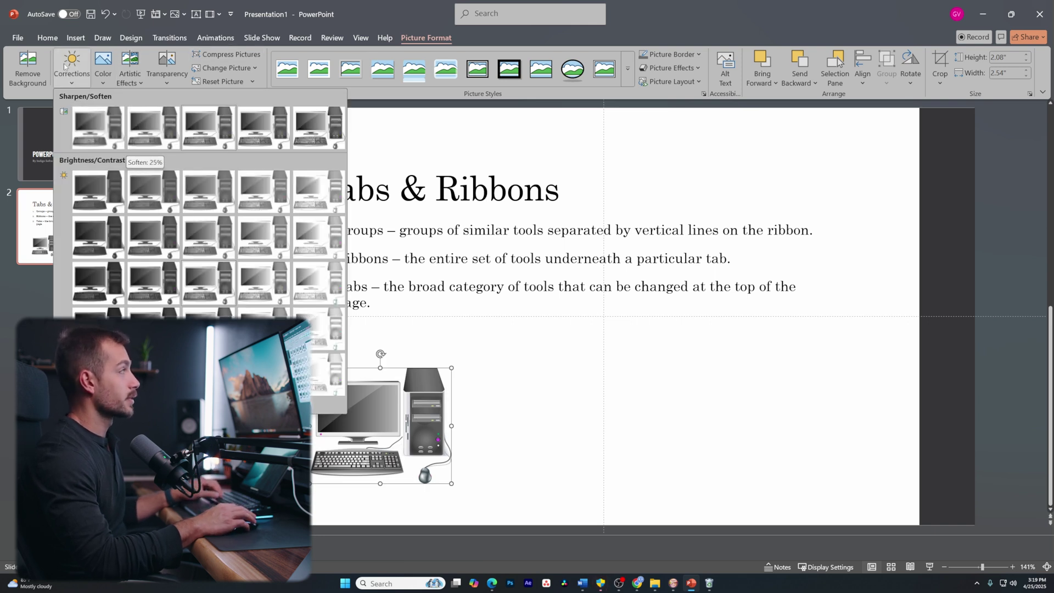
click(106, 81)
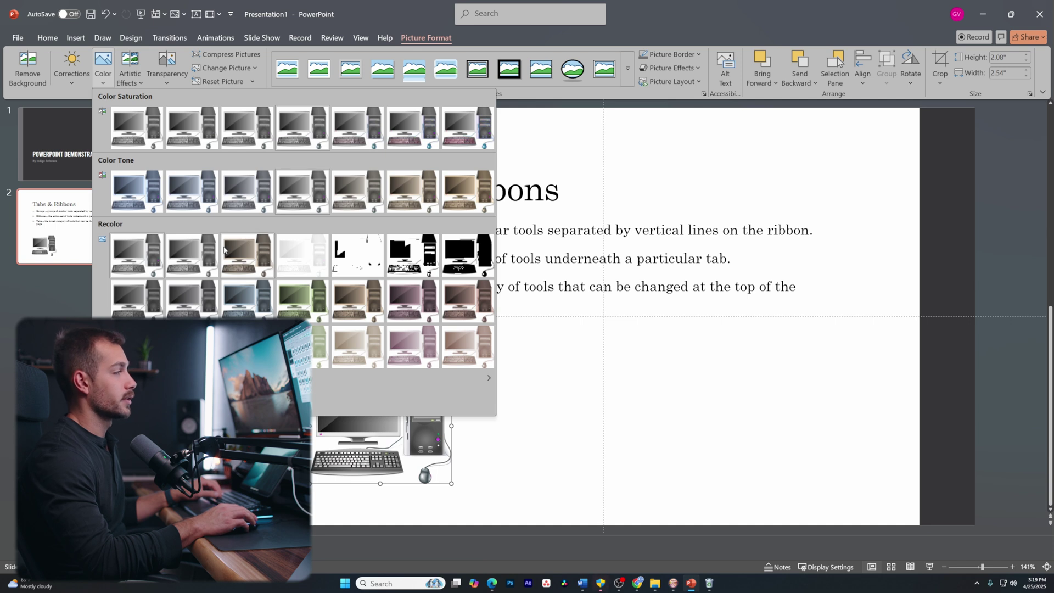
click(106, 82)
click(132, 78)
click(163, 75)
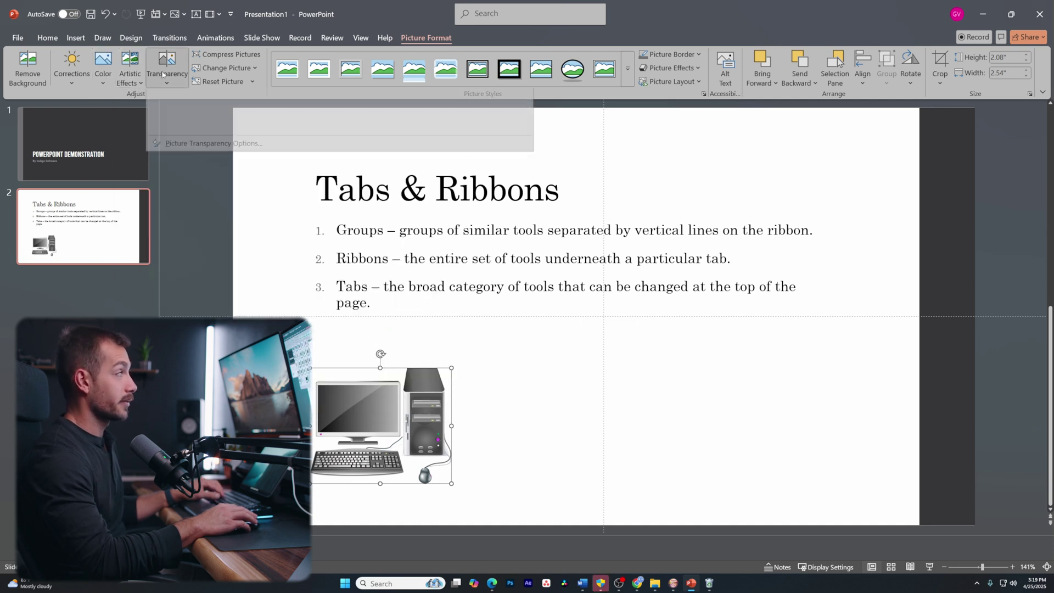
click(163, 75)
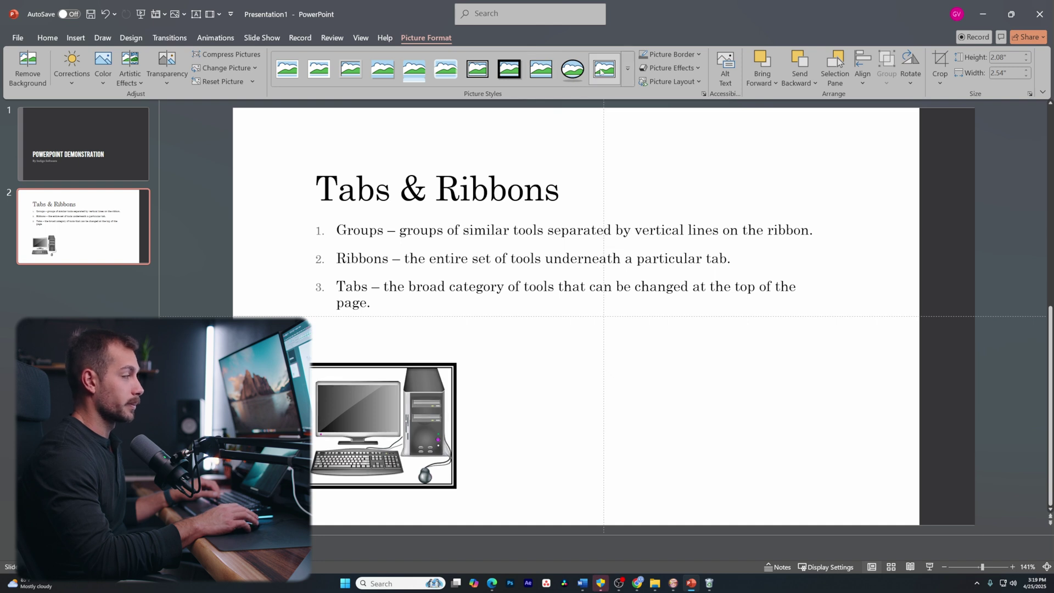
click(71, 38)
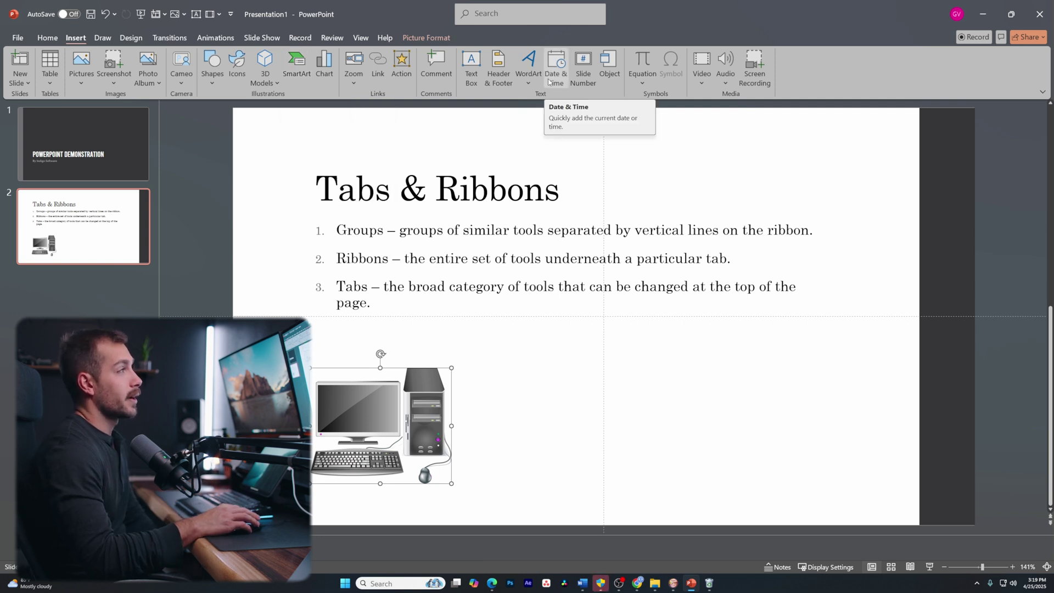
- Draw a short horizontal arrow line pointing right from the computer picture
click(213, 77)
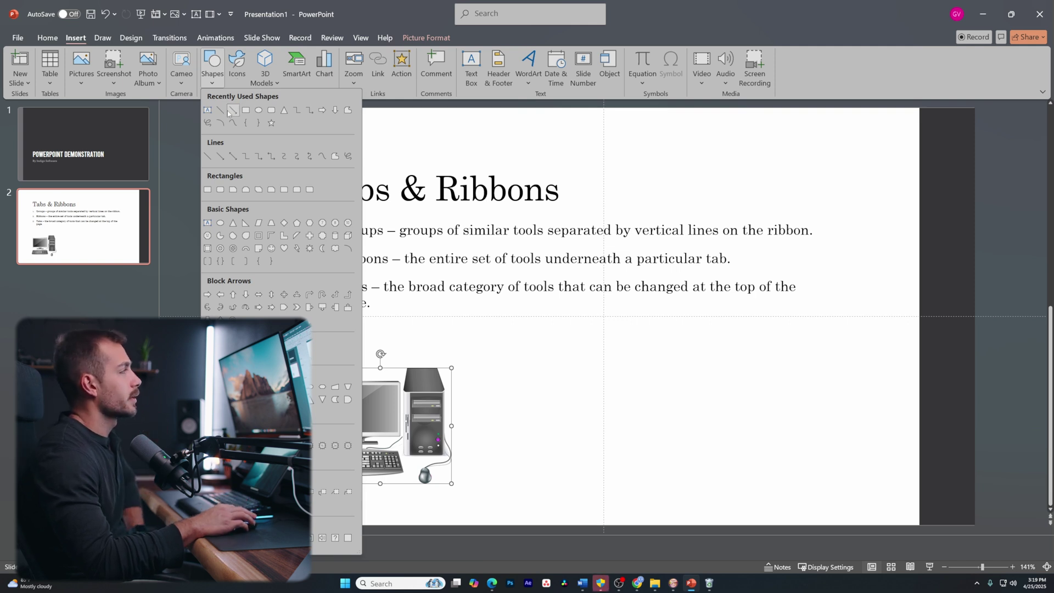
click(232, 111)
click(672, 378)
drag(673, 377, 452, 426)
drag(768, 450, 529, 426)
click(76, 37)
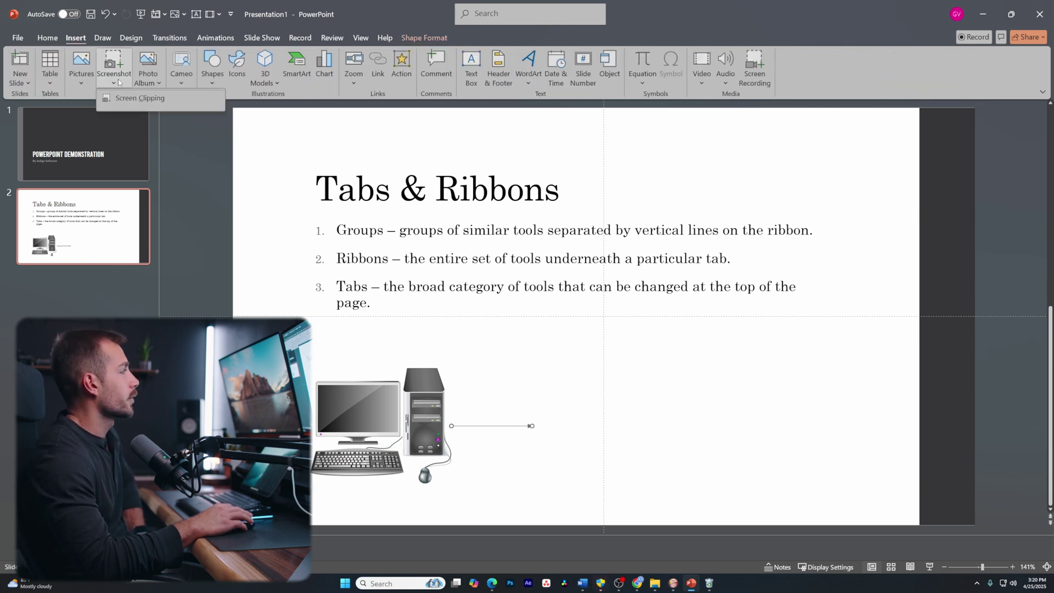
- Insert the document-list icon from Stock Images and place it at the arrow's tip
click(238, 63)
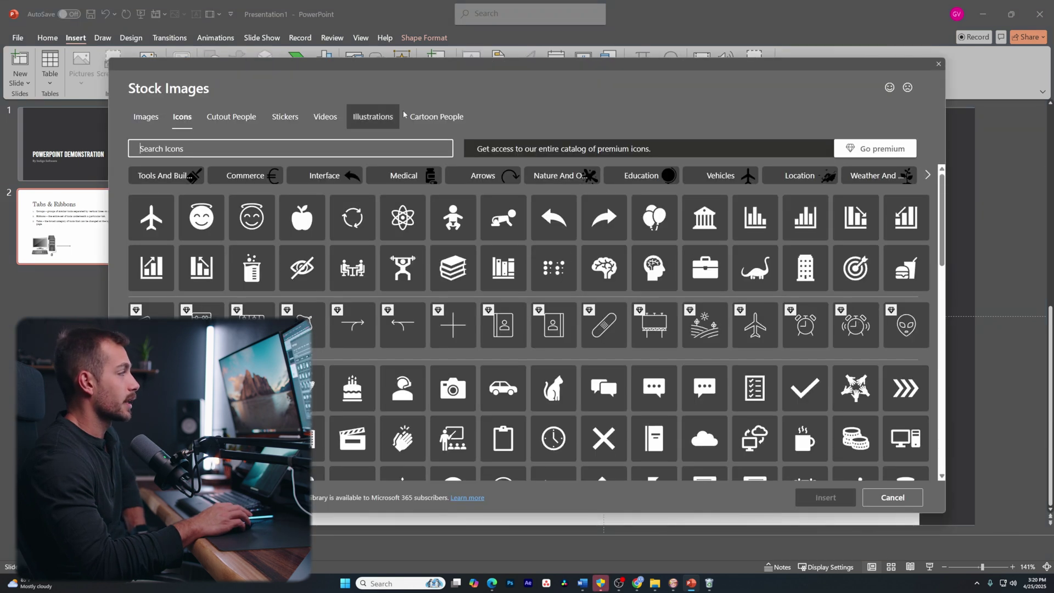
scroll(391, 318, down, 3)
scroll(392, 318, down, 5)
scroll(391, 318, up, 3)
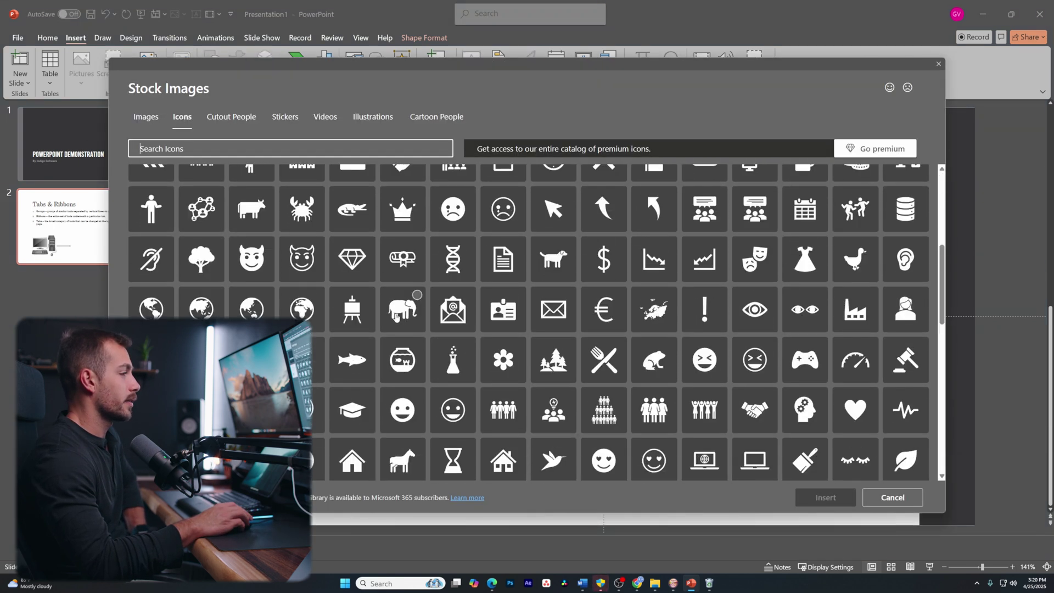
scroll(439, 324, down, 3)
scroll(649, 345, down, 3)
scroll(649, 344, up, 6)
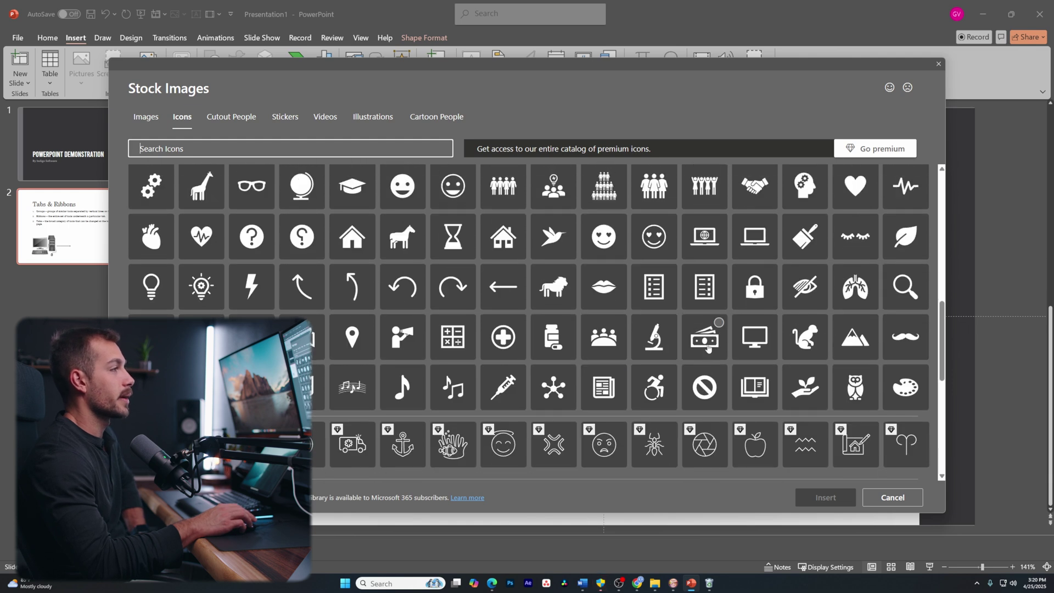
click(656, 456)
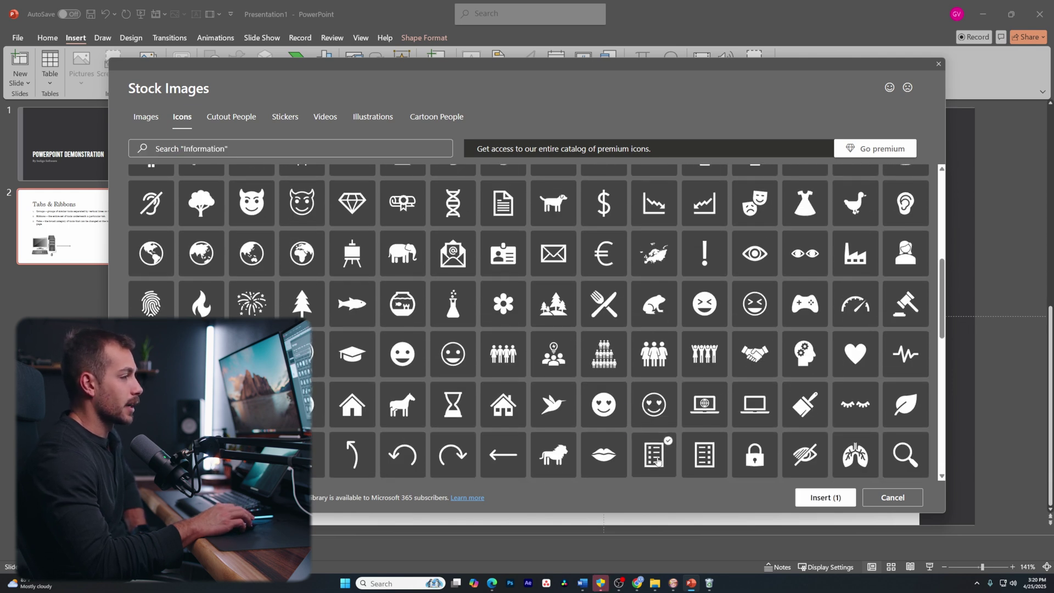
click(834, 498)
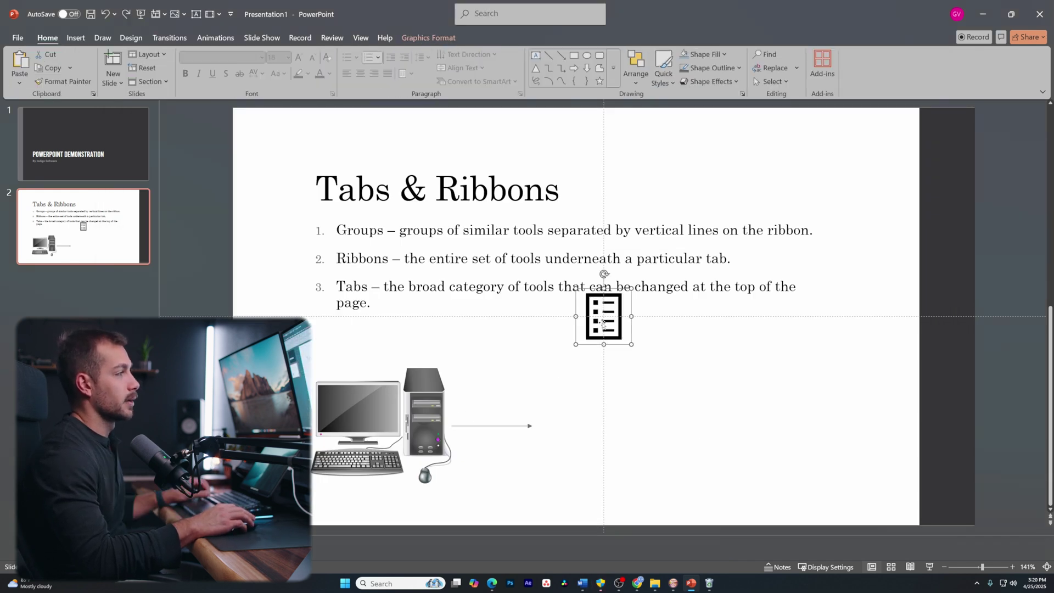
drag(596, 313, 613, 387)
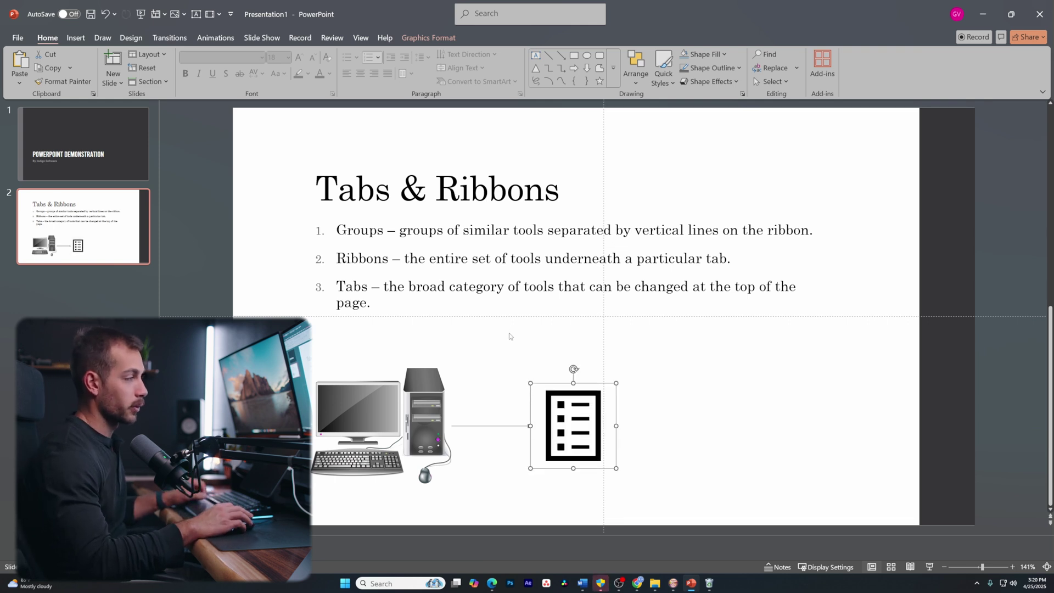
click(531, 354)
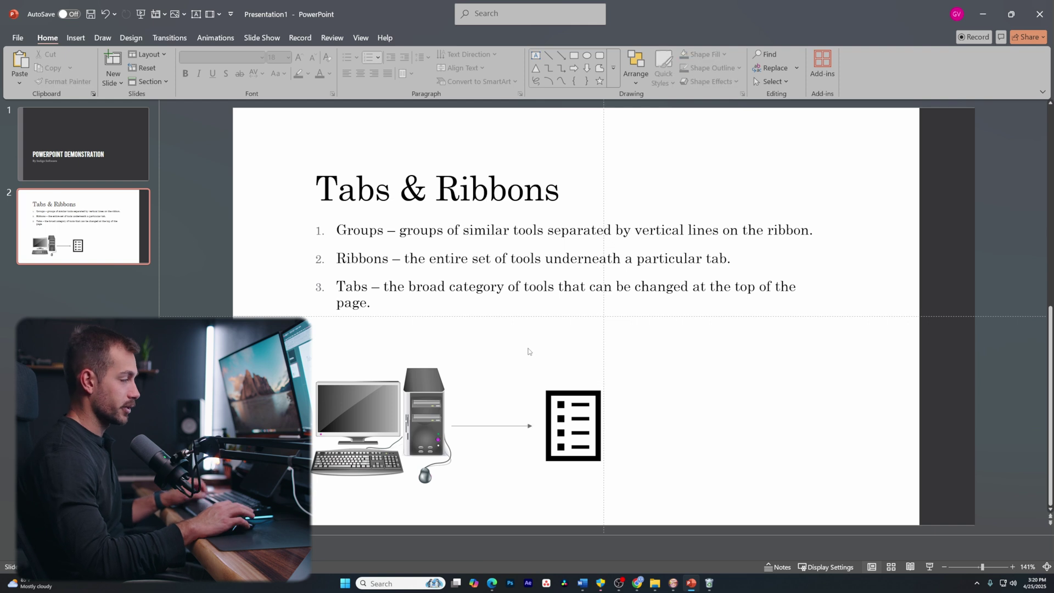
- Draw test ink with the black pen and grey pencil, undoing a yellow highlighter stroke
click(103, 39)
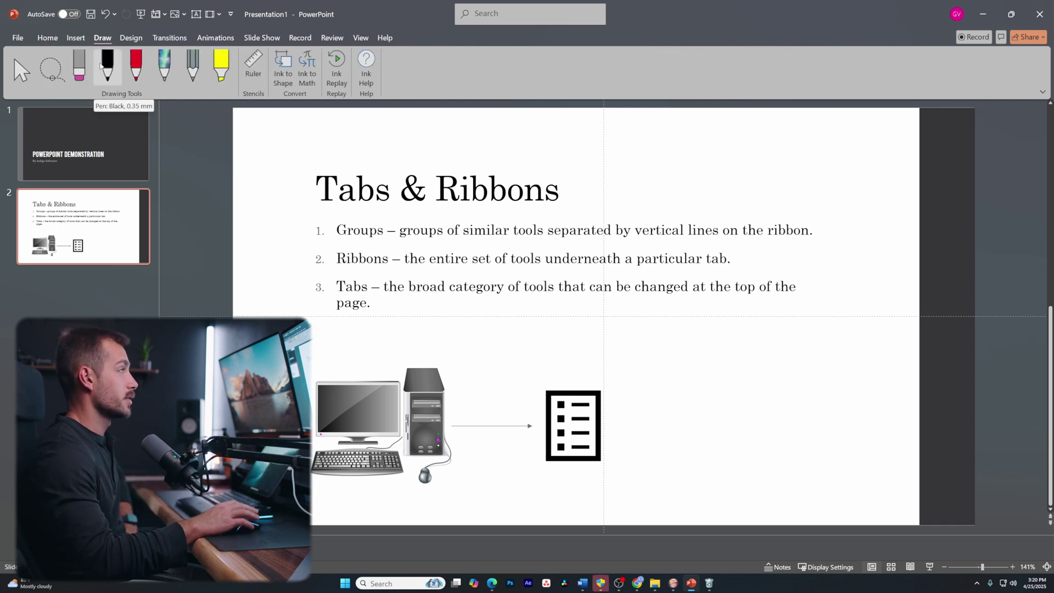
click(101, 66)
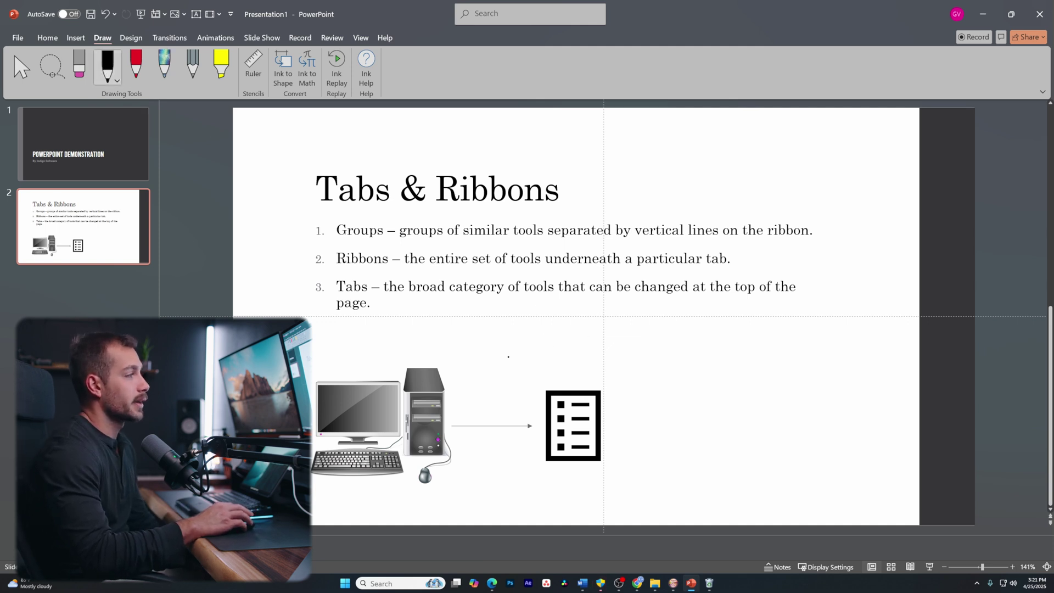
drag(499, 356, 597, 355)
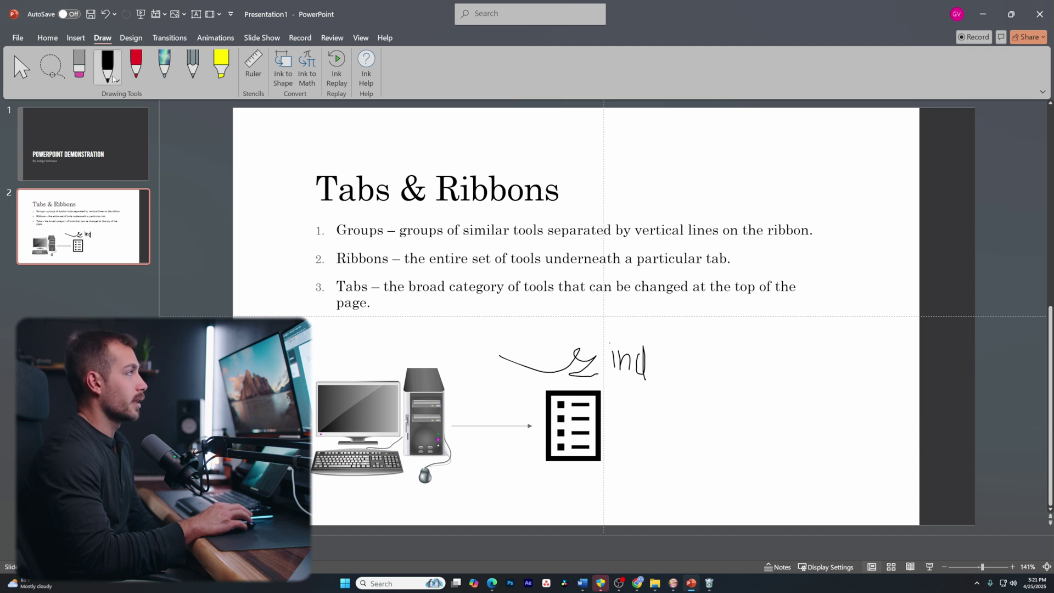
click(185, 80)
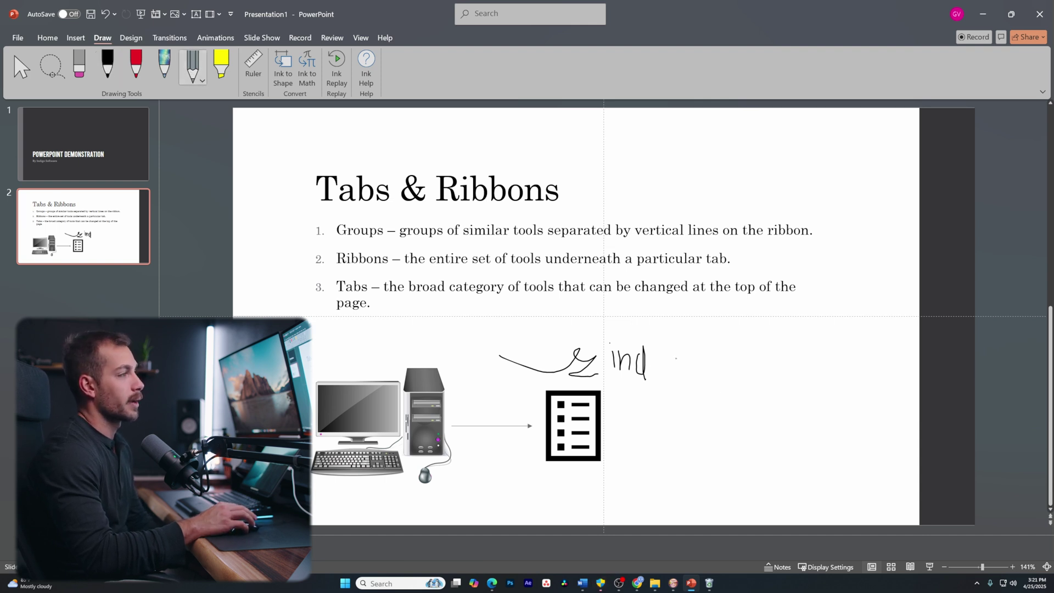
mouse_move(694, 381)
mouse_down()
mouse_move(738, 469)
mouse_move(766, 450)
mouse_up()
click(221, 64)
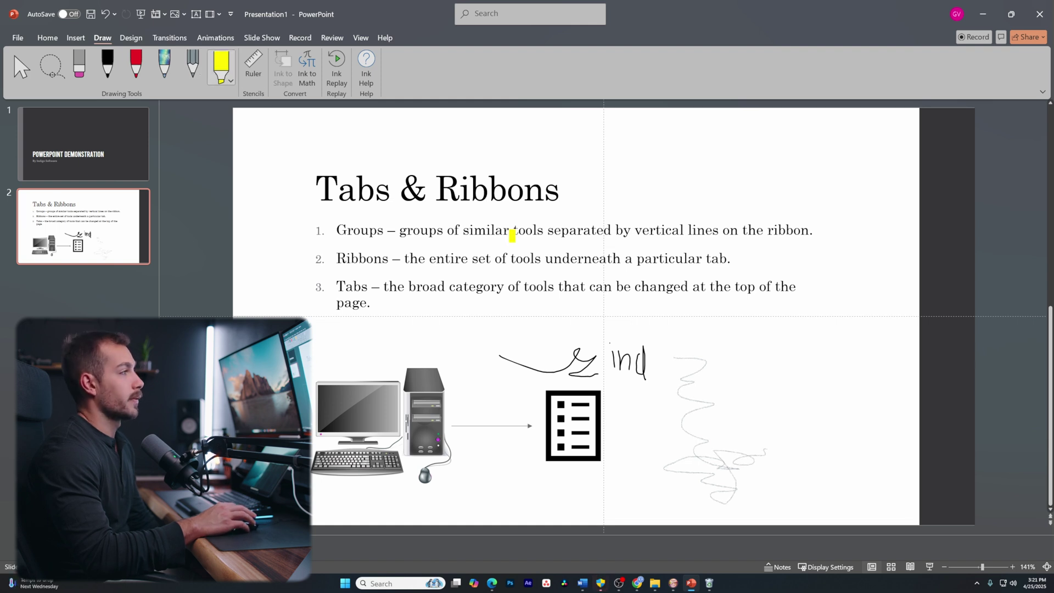
drag(463, 231, 799, 231)
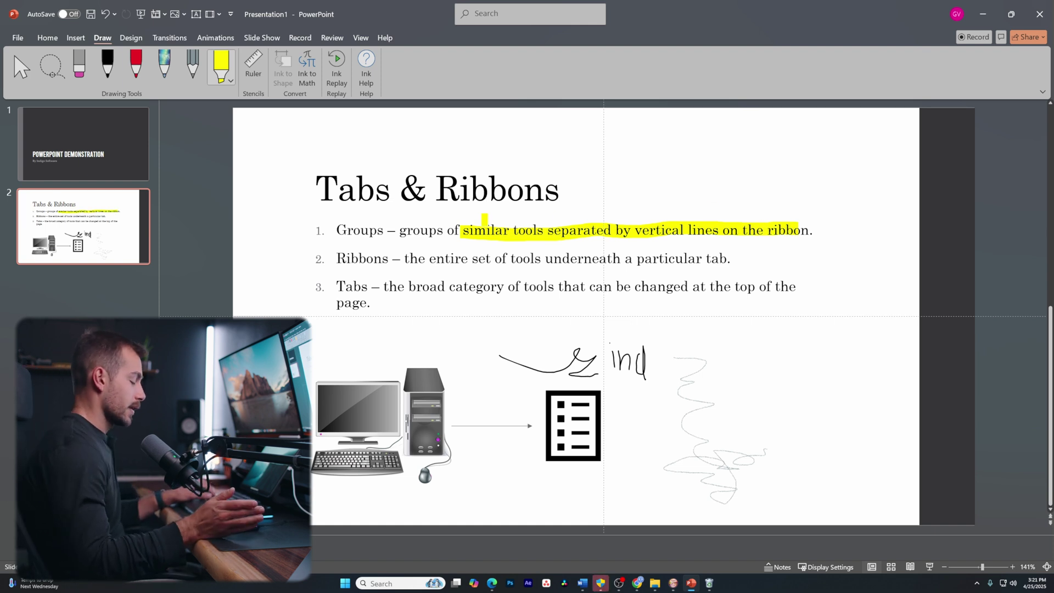
key(ctrl+z)
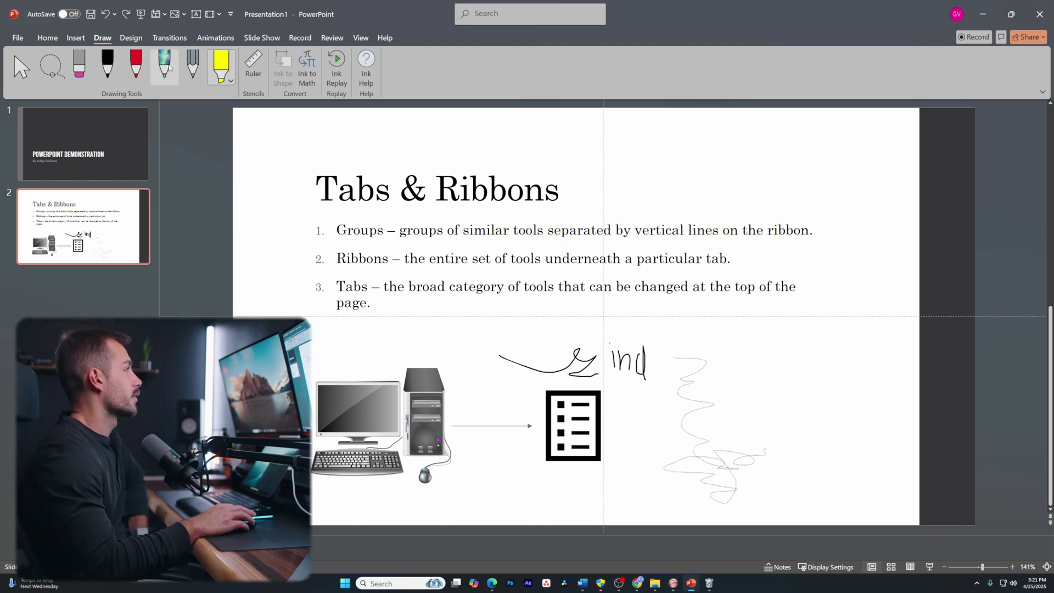
- Erase the ink scribble, handwritten letters and curved stroke around the list icon
click(80, 77)
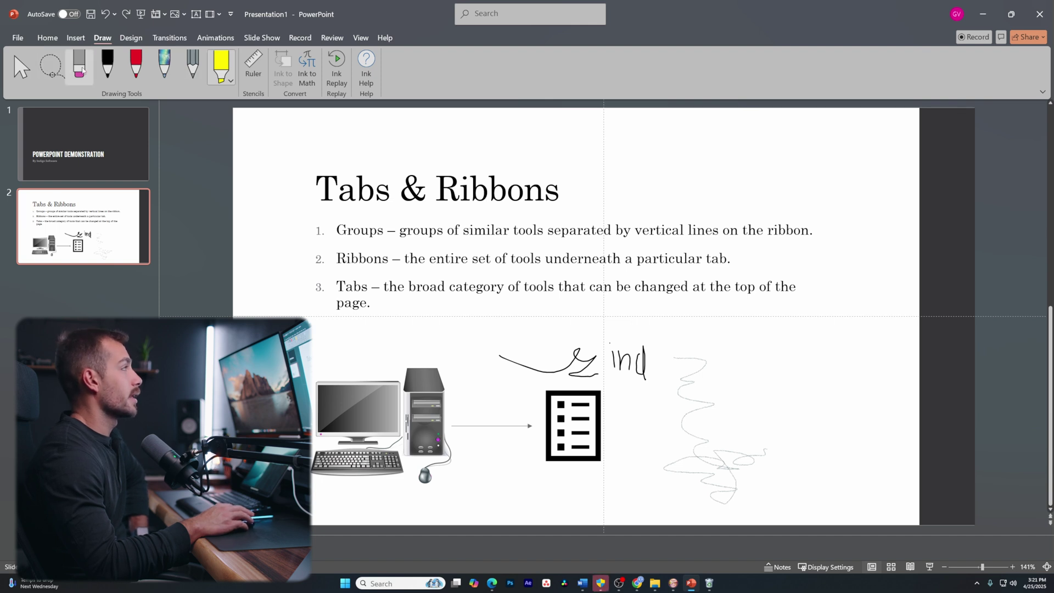
click(692, 377)
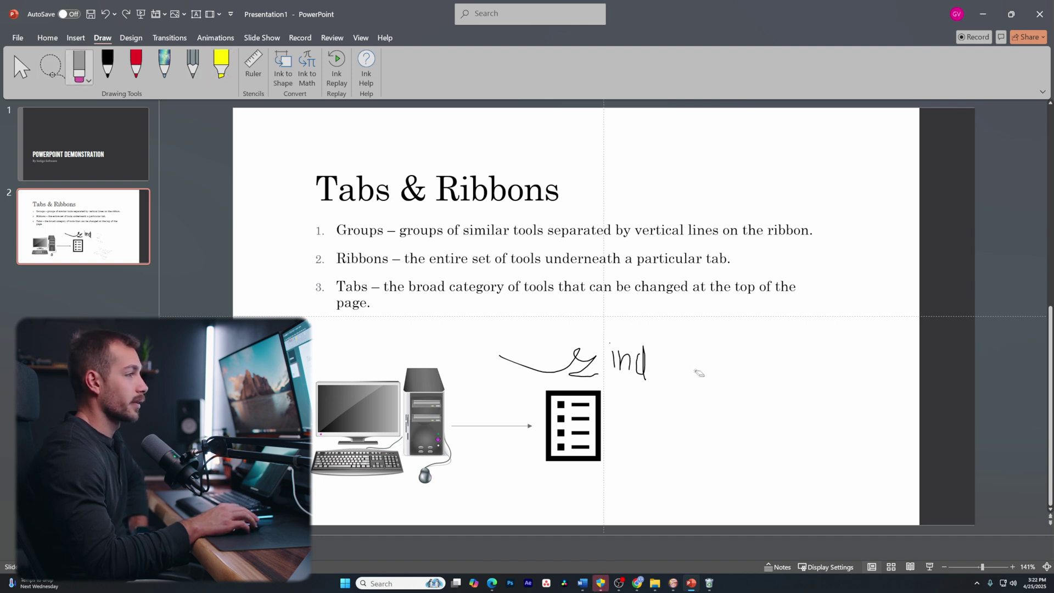
drag(645, 364, 616, 353)
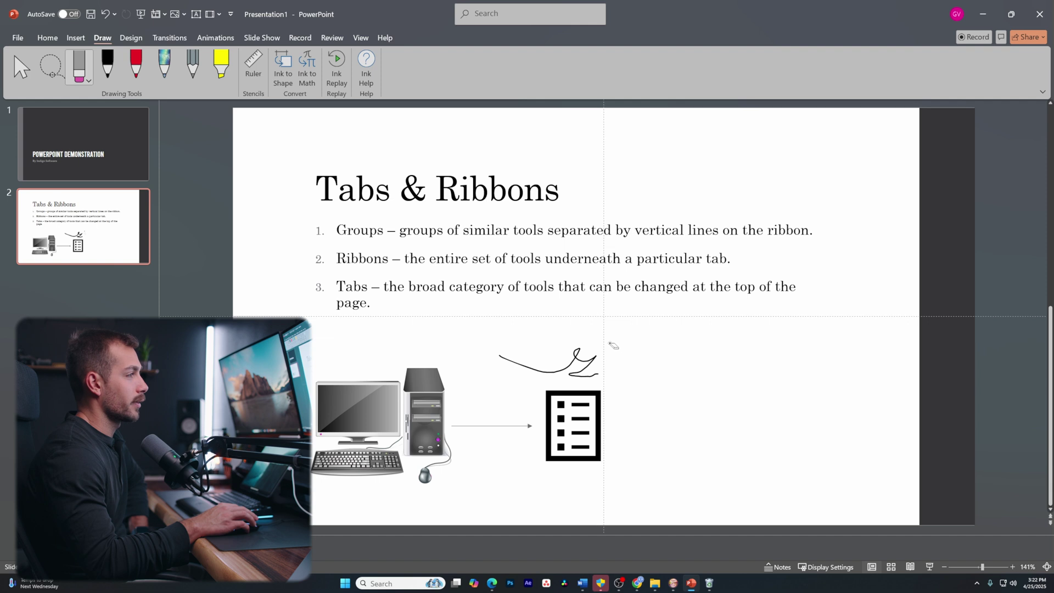
click(581, 355)
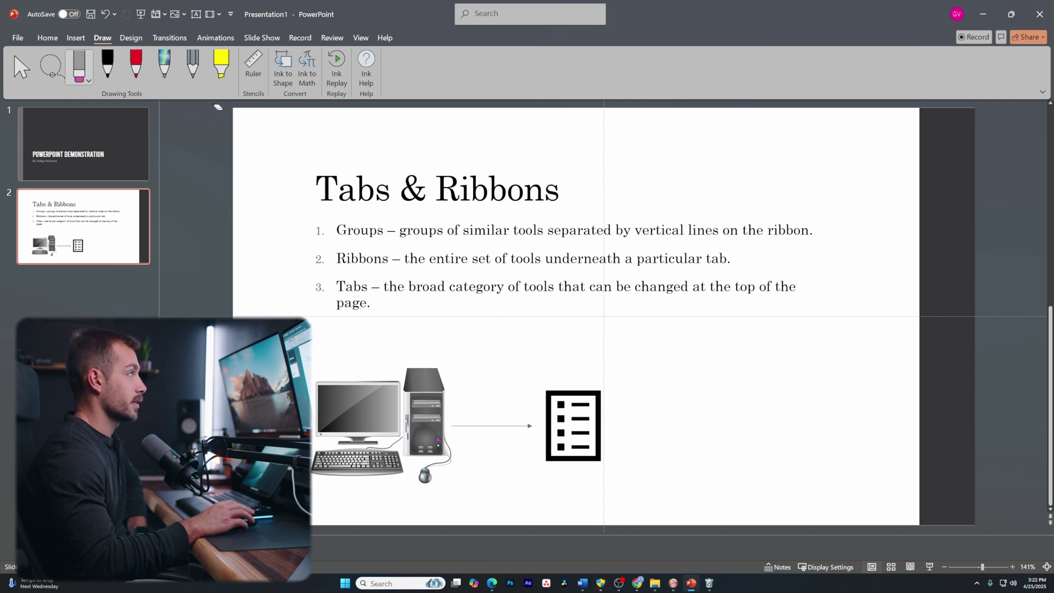
- Draw a Galaxy-pen squiggle, undo, redo and undo it again, then show the ruler
click(159, 69)
mouse_move(580, 306)
mouse_down()
mouse_move(768, 433)
mouse_move(781, 349)
mouse_move(802, 439)
mouse_move(760, 356)
mouse_move(746, 406)
mouse_up()
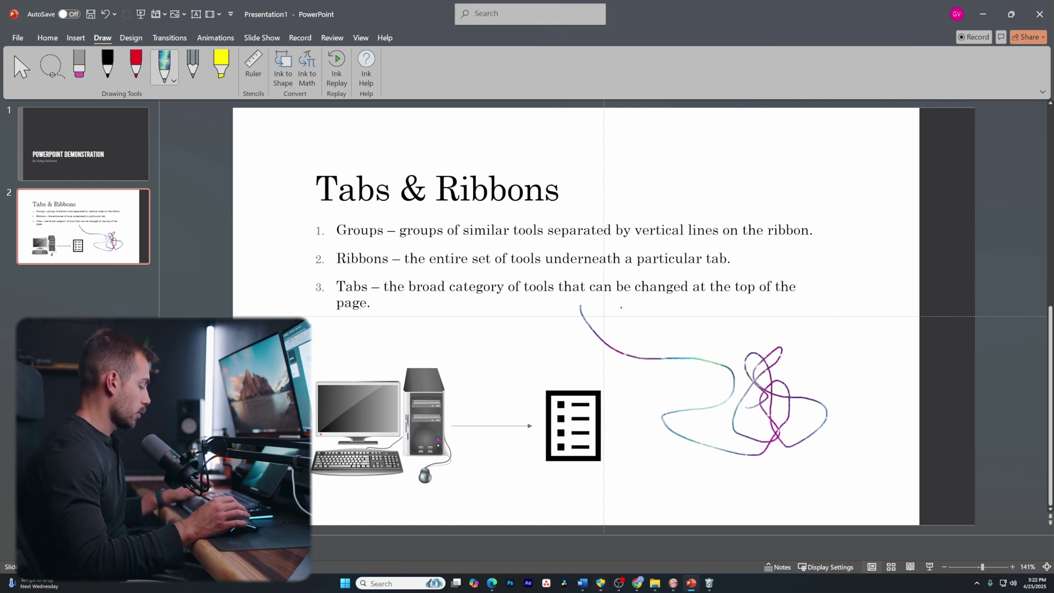
key(ctrl+z)
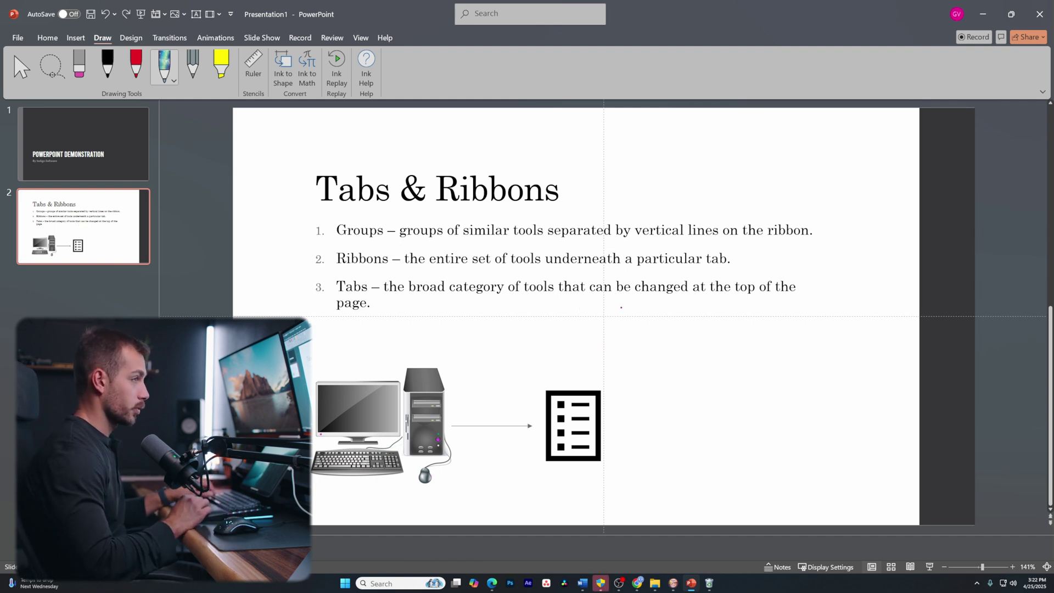
click(126, 17)
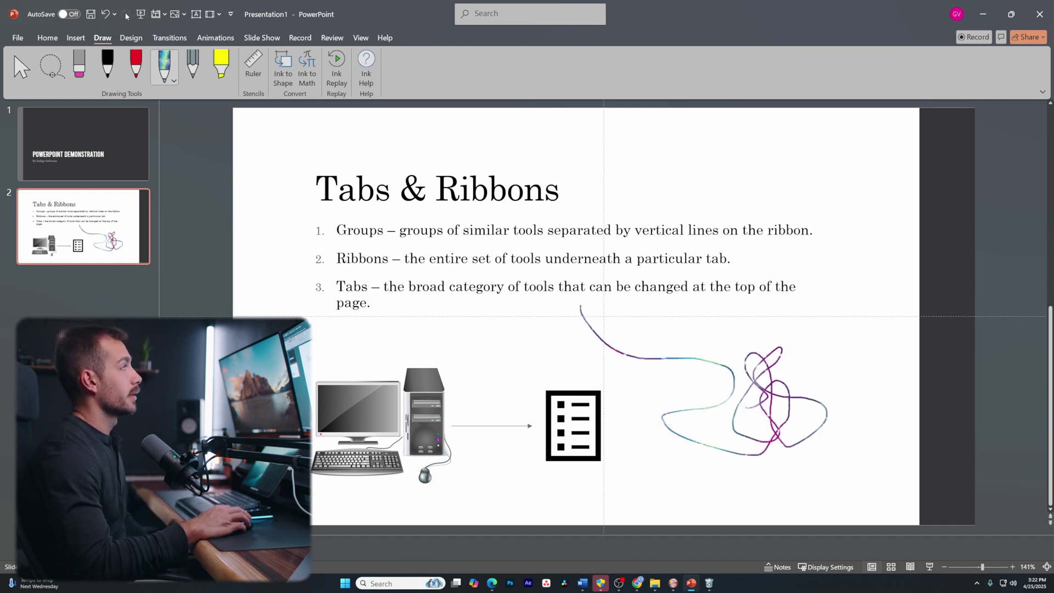
click(105, 14)
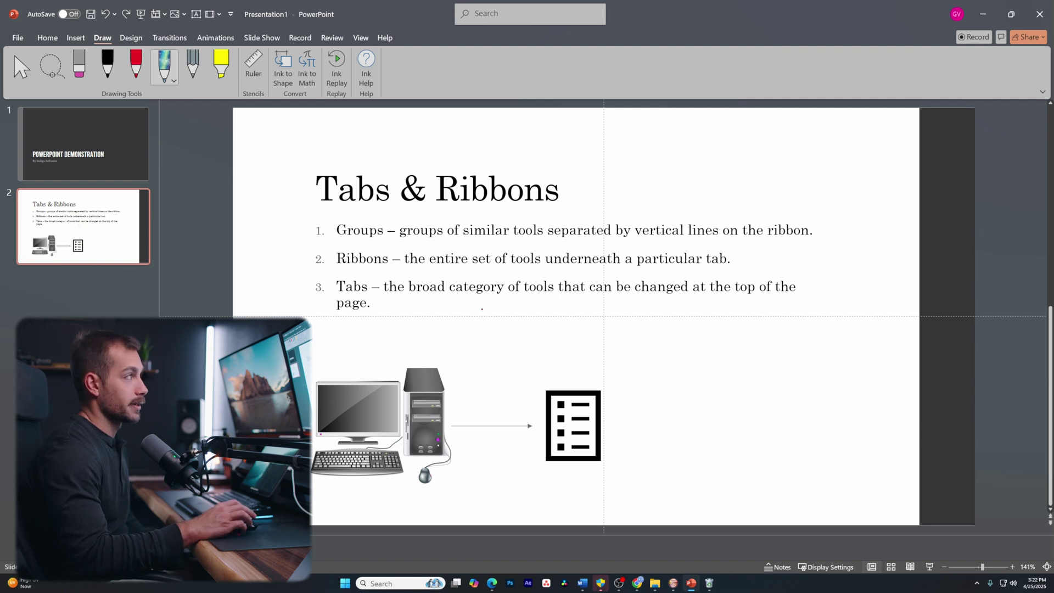
click(254, 71)
- Drag the ruler guide down and right across the slide, then hide the ruler
drag(377, 317, 549, 282)
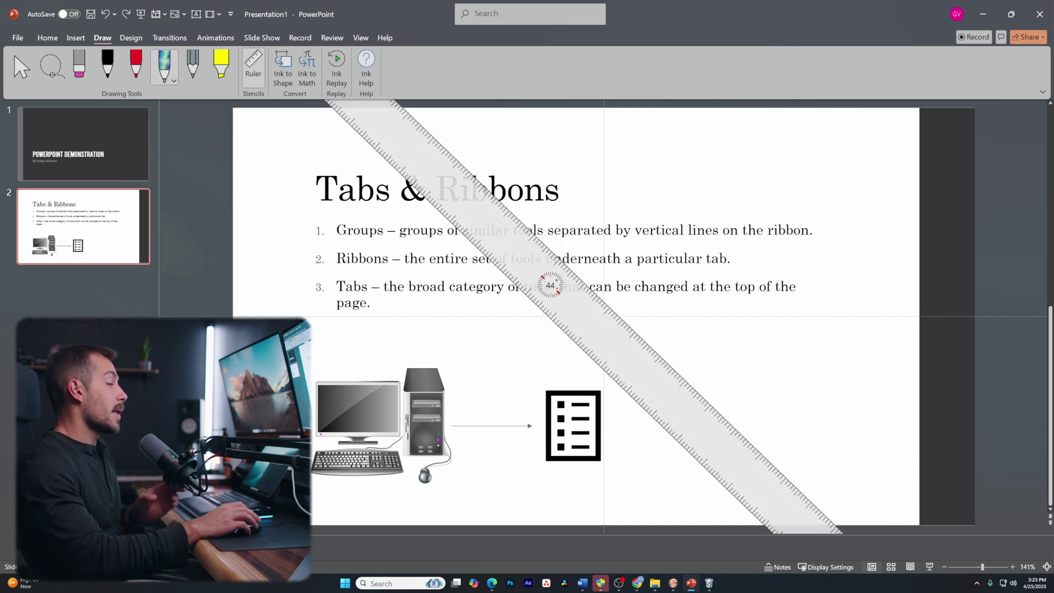
scroll(549, 285, down, 17)
scroll(549, 287, down, 20)
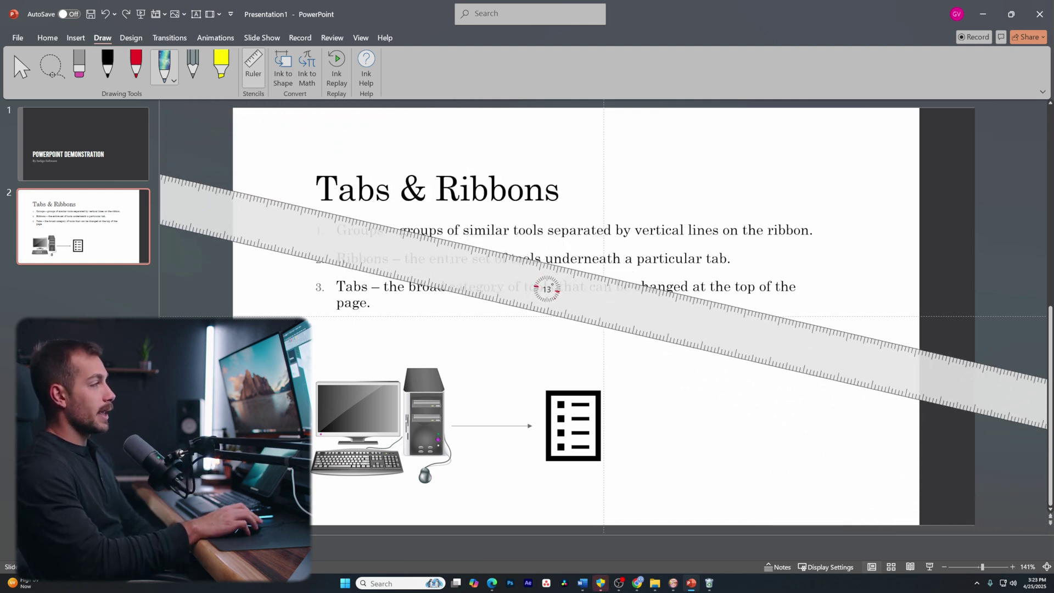
scroll(543, 293, down, 20)
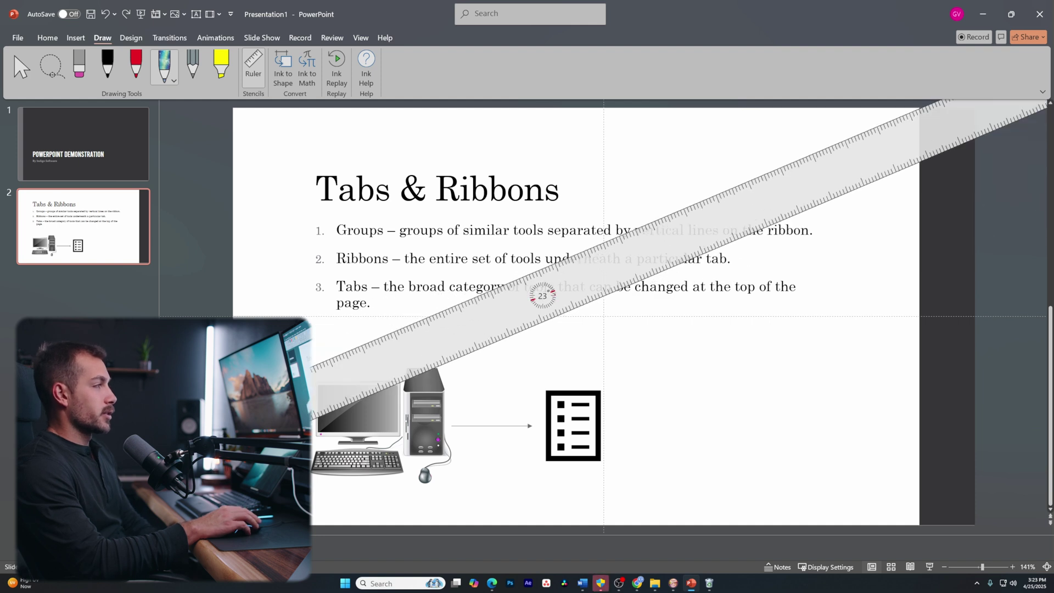
scroll(542, 295, up, 20)
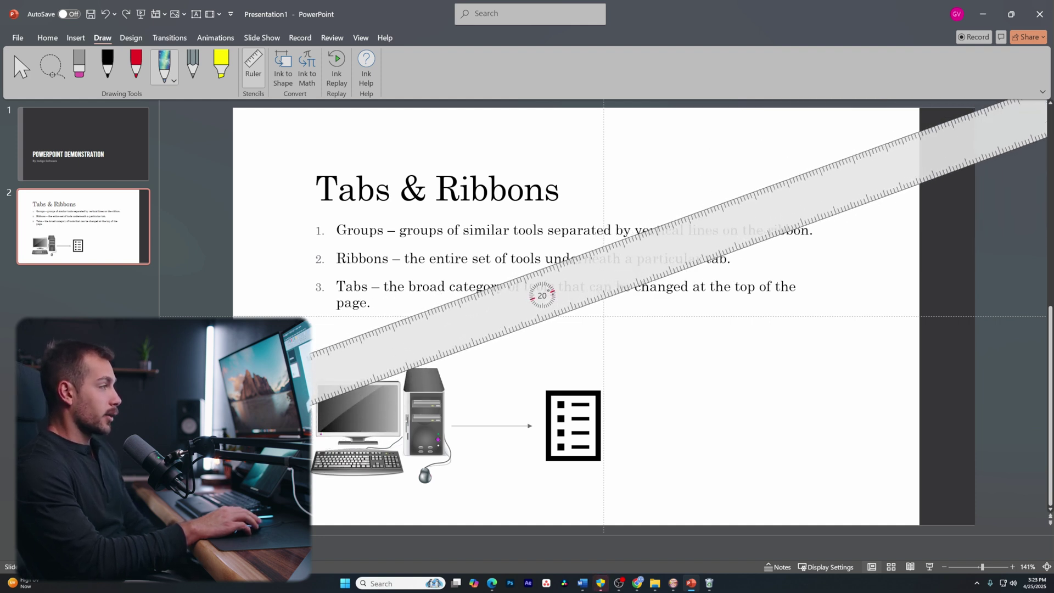
scroll(543, 292, up, 20)
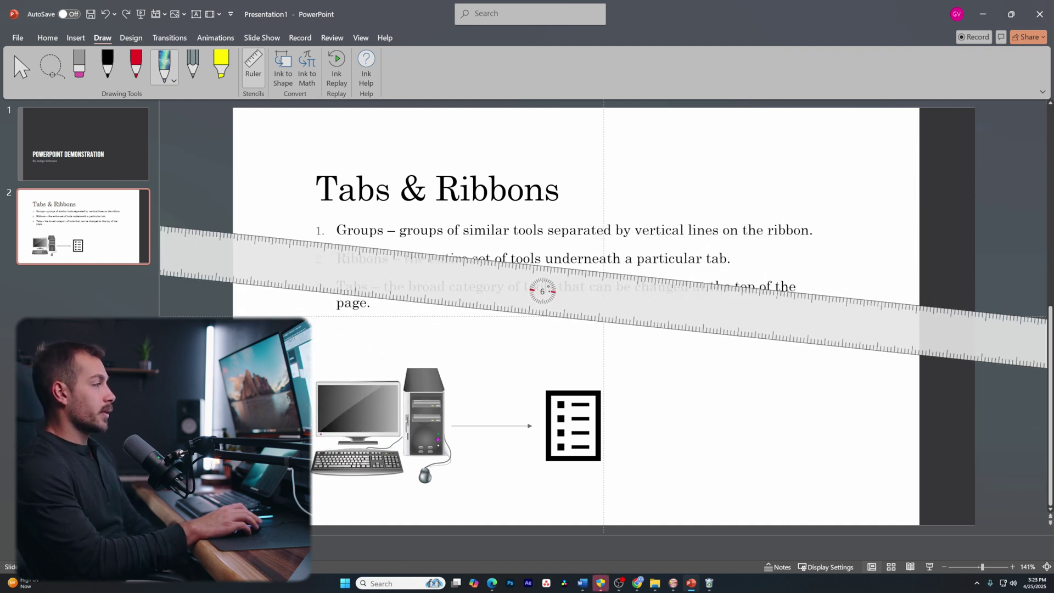
click(259, 69)
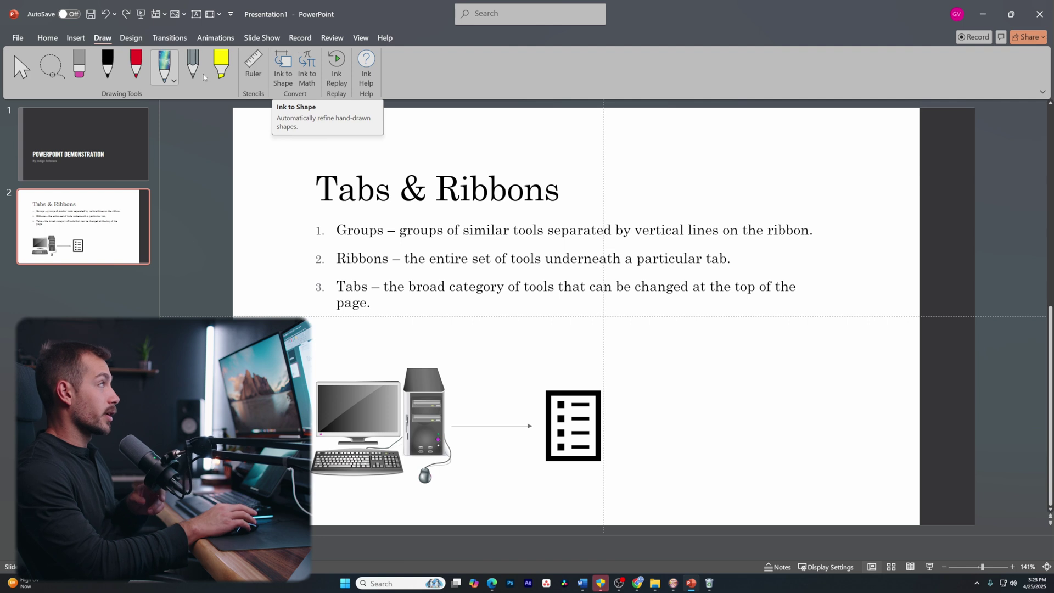
- Draw a black-ink curved arrow pointing up-right beside the list icon and convert it to a clean shape
click(107, 64)
drag(623, 372, 669, 371)
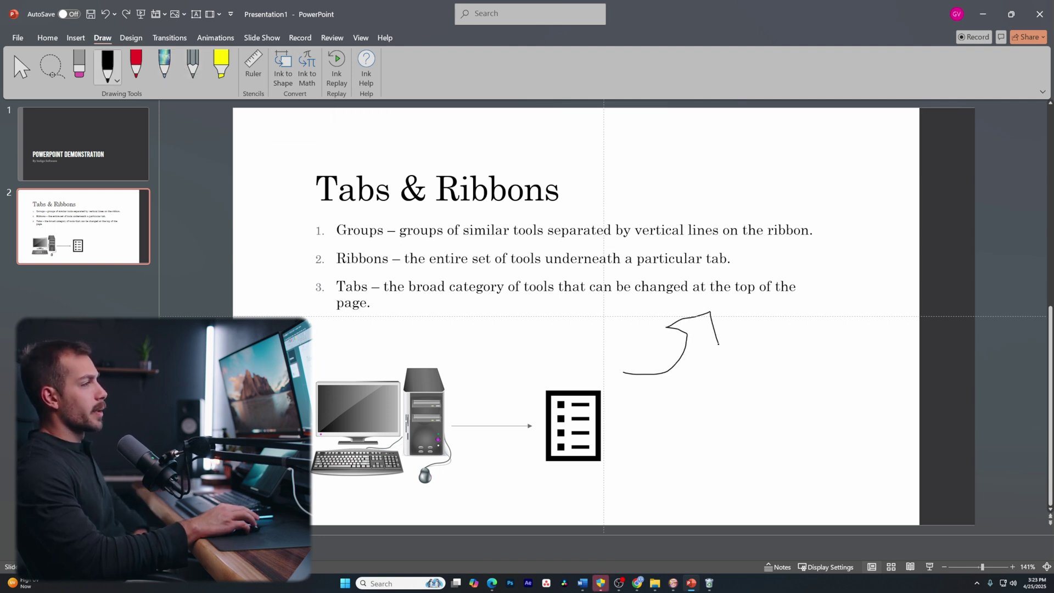
drag(719, 347, 625, 392)
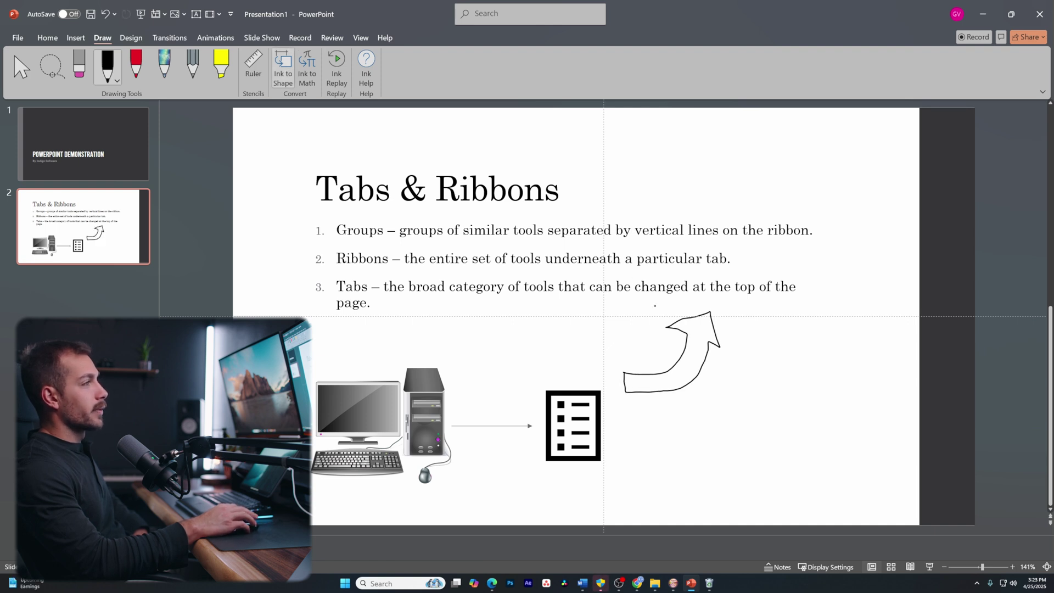
click(290, 73)
key(Escape)
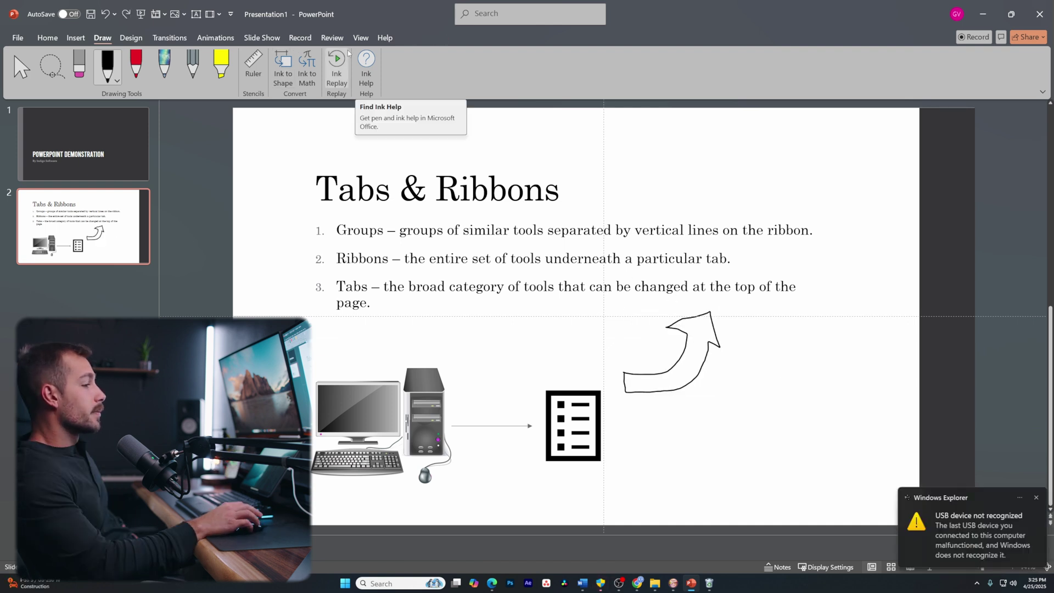
click(132, 38)
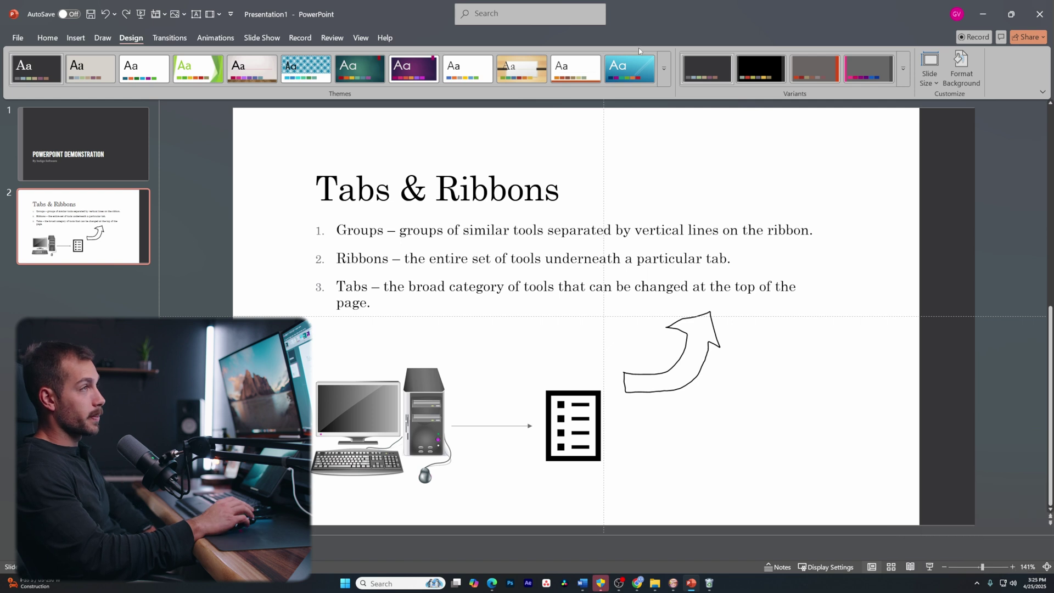
- Leave the slide size unchanged, try gradient and pattern background fills, and keep slide 2 on solid fill
click(928, 66)
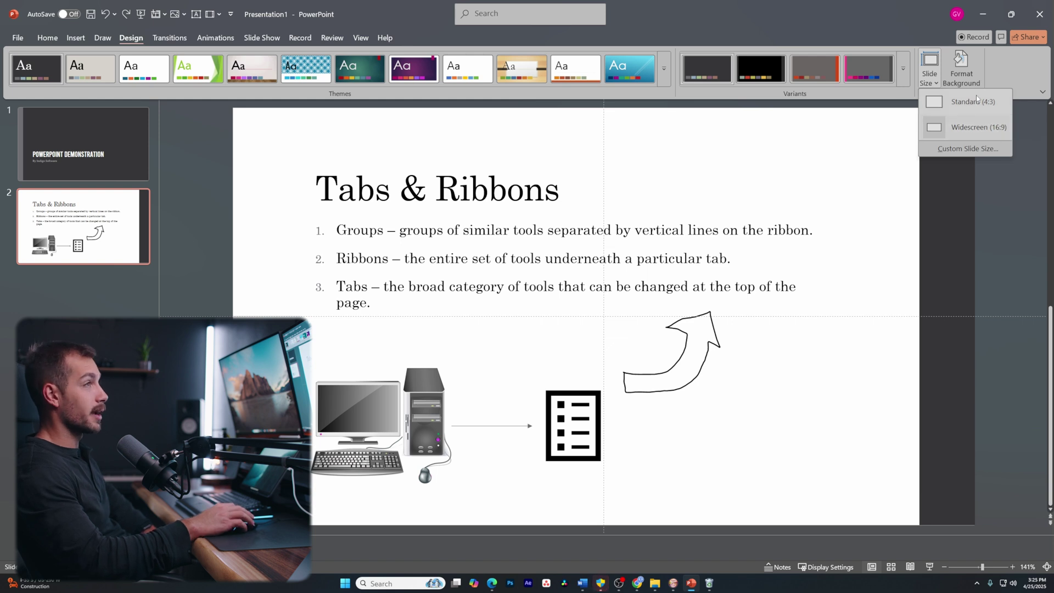
click(929, 66)
click(960, 85)
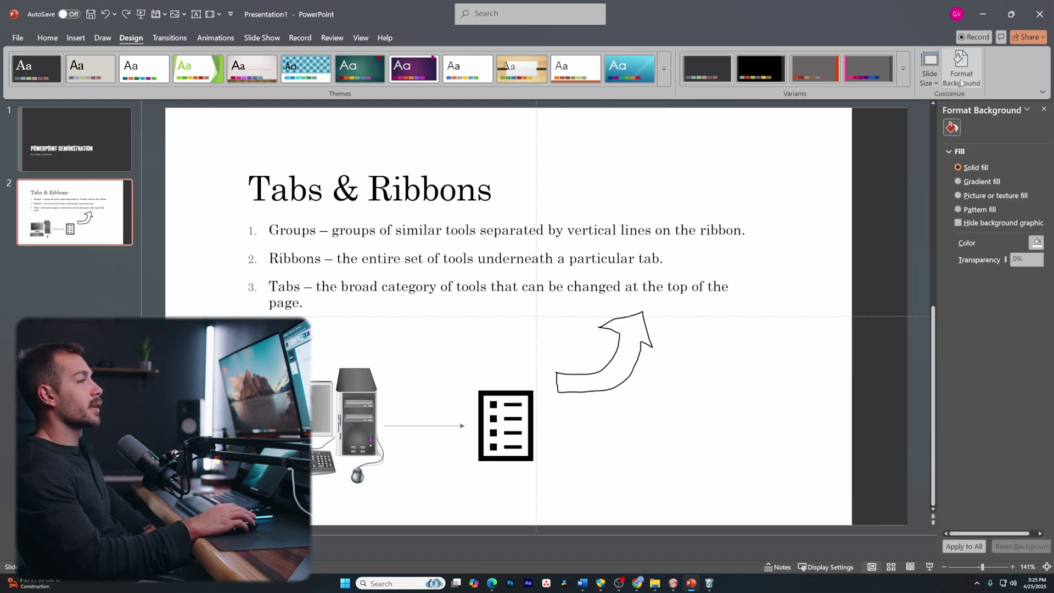
click(980, 182)
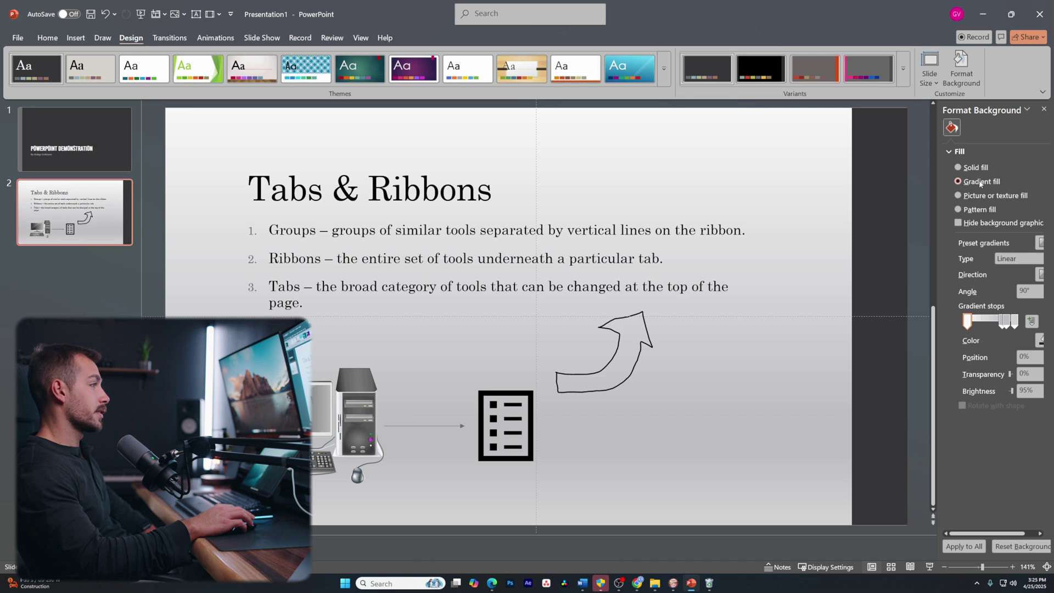
click(975, 168)
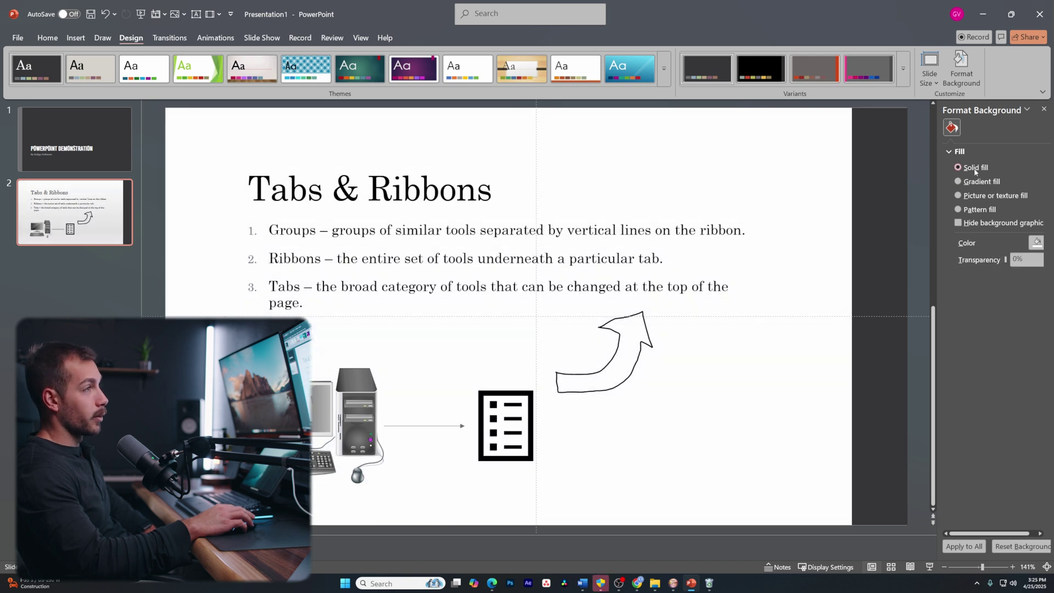
click(977, 211)
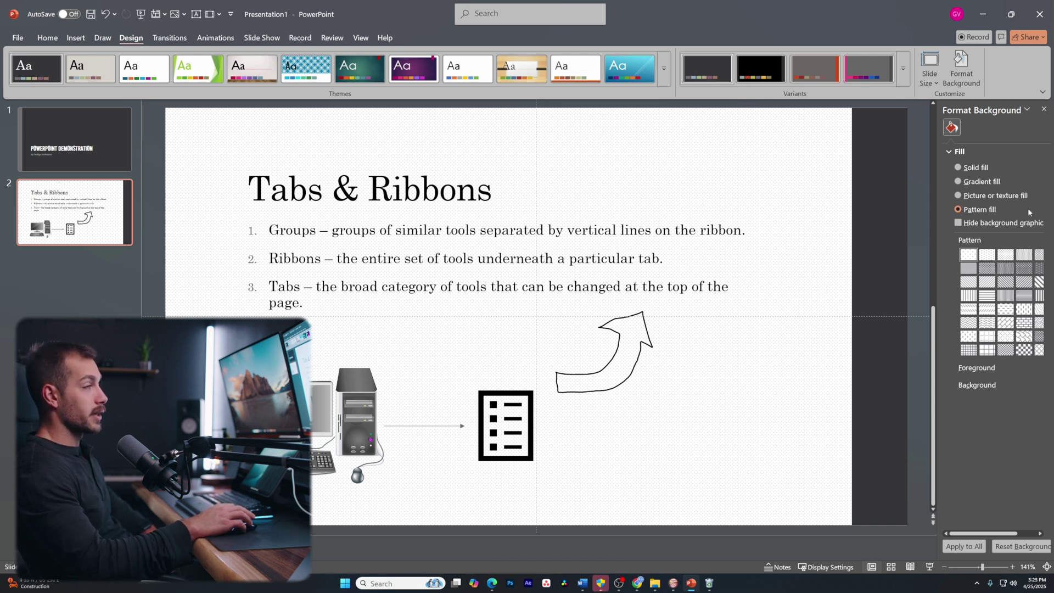
click(976, 169)
- Try Morph and Reveal transitions on slide 2, then remove them so it has none
click(181, 40)
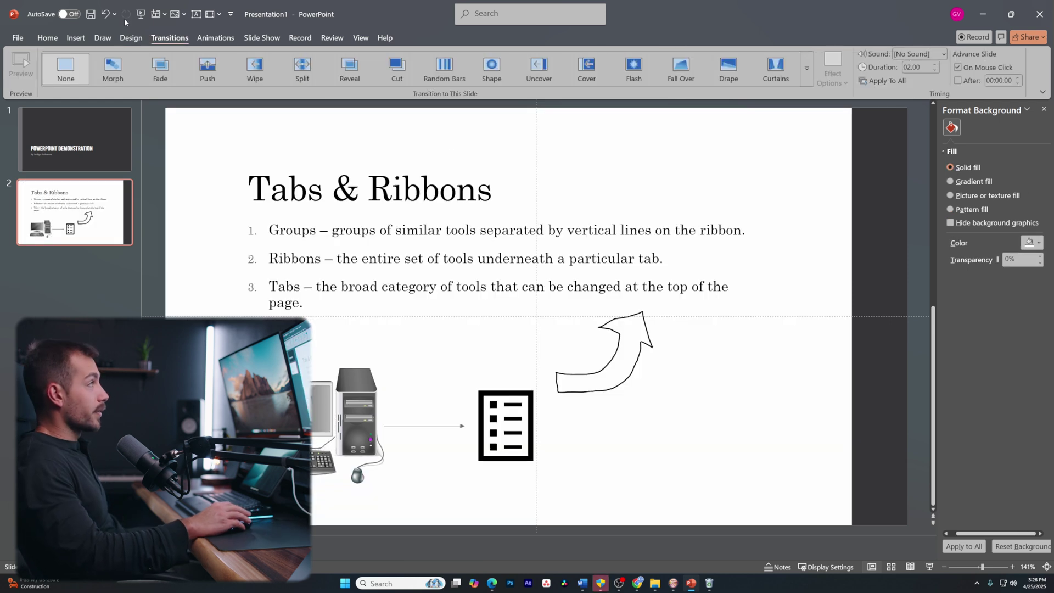
key(Tab)
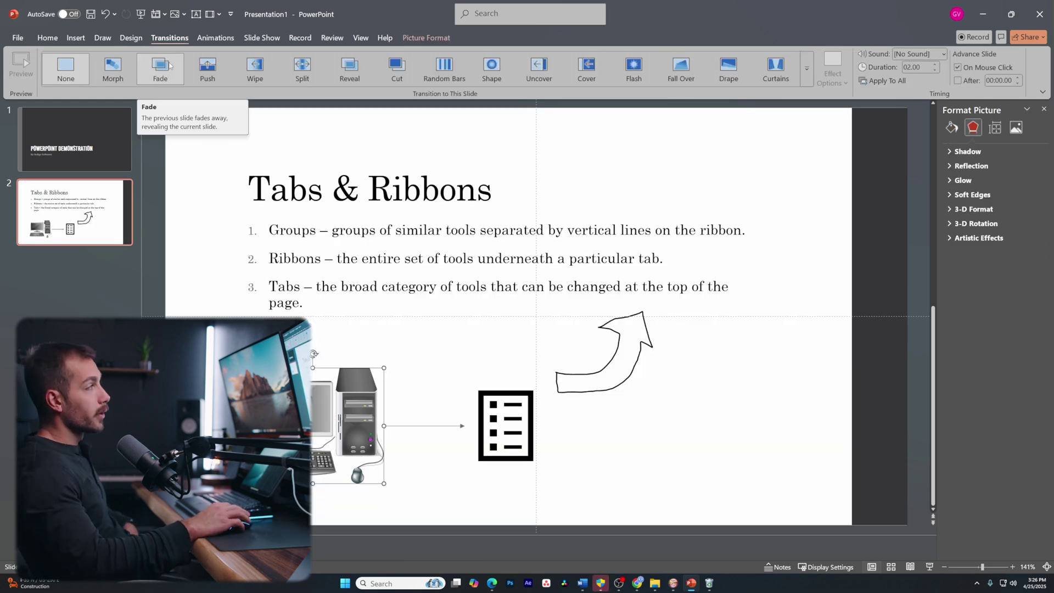
click(125, 66)
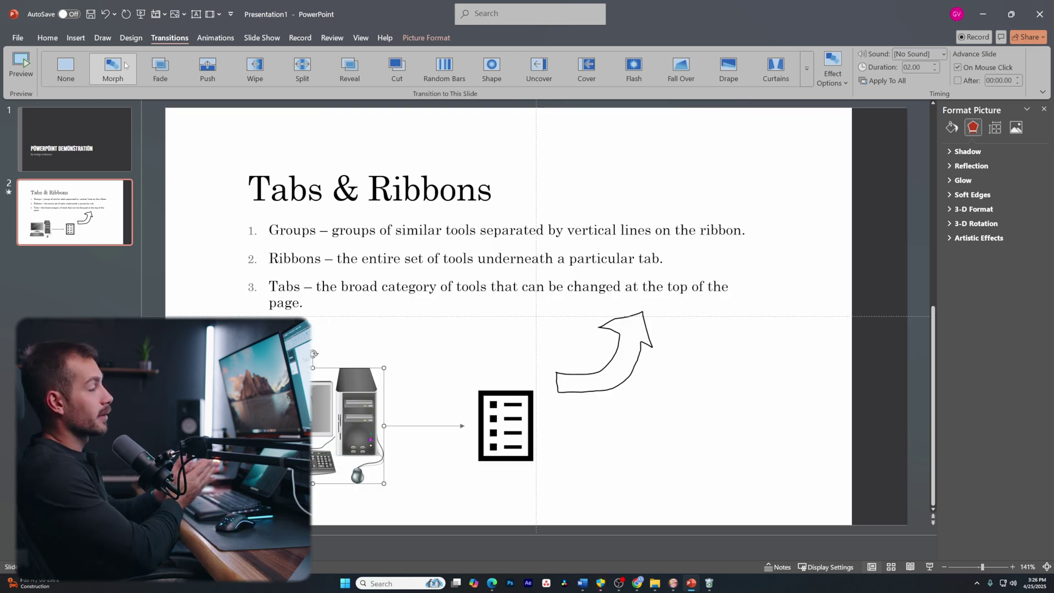
click(108, 14)
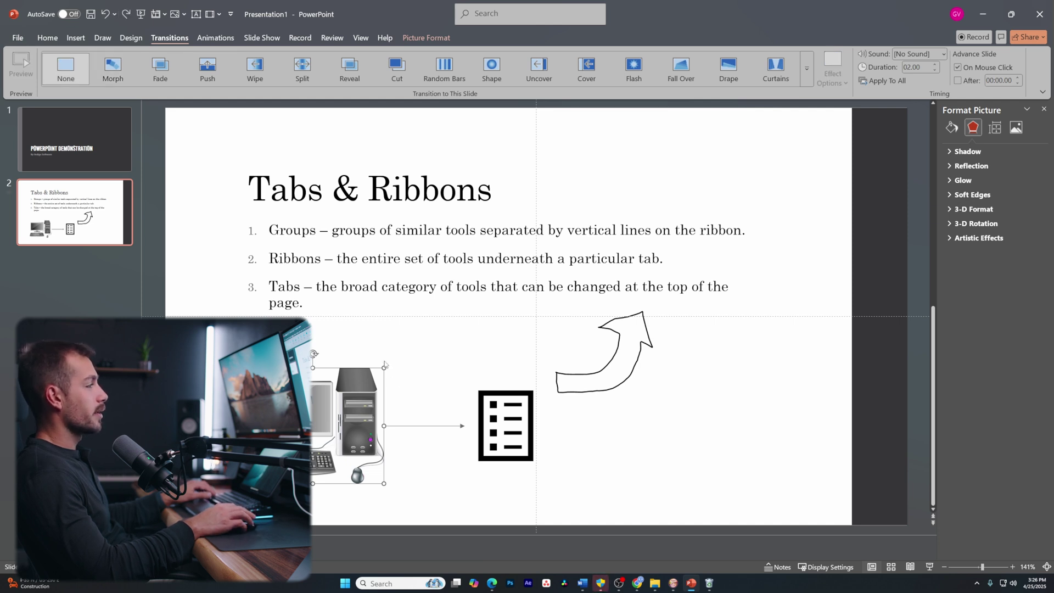
click(341, 68)
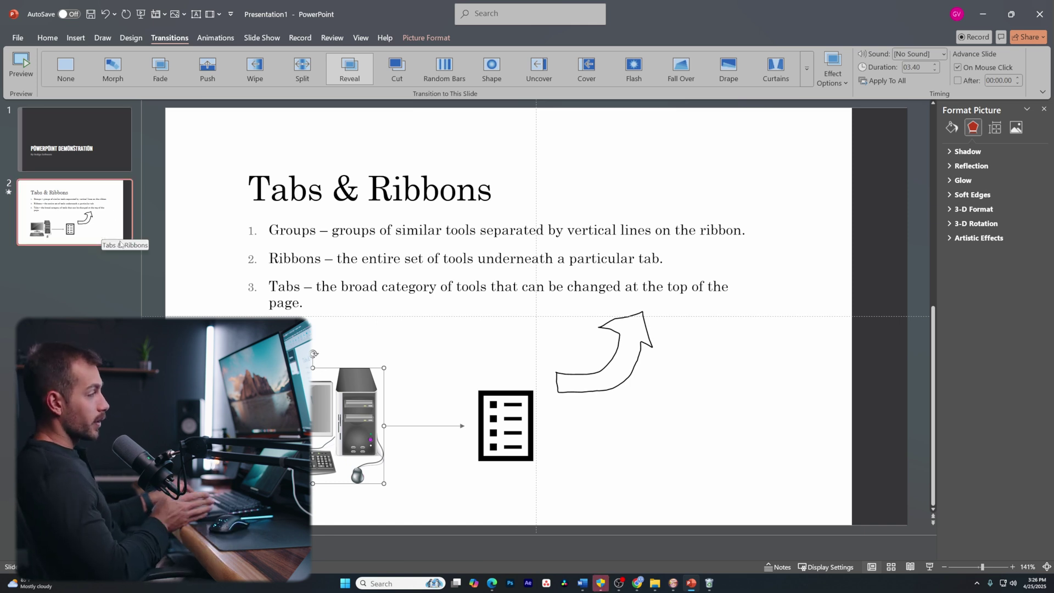
key(ctrl+z)
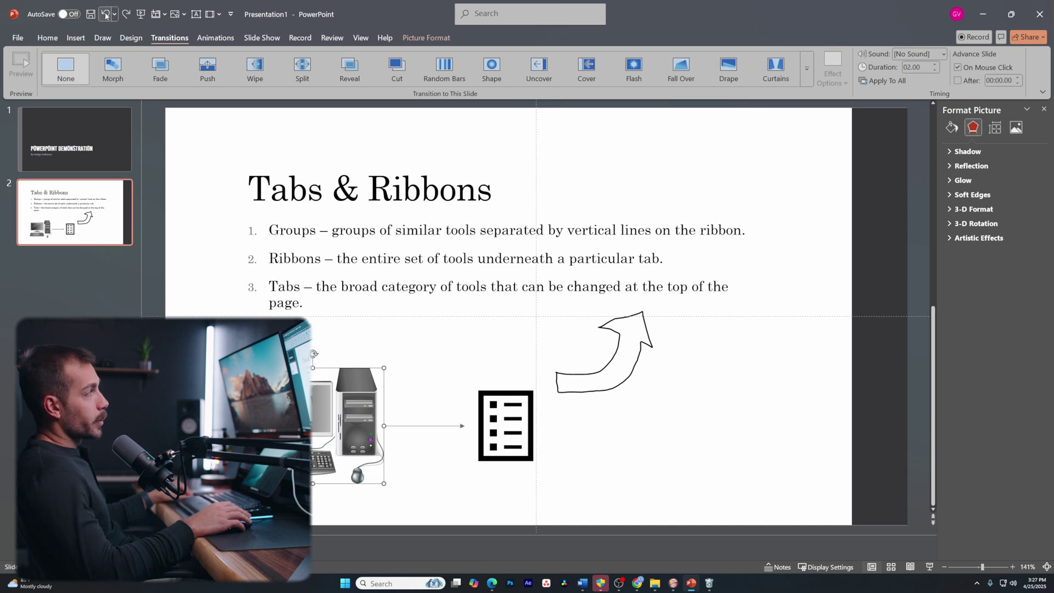
click(215, 38)
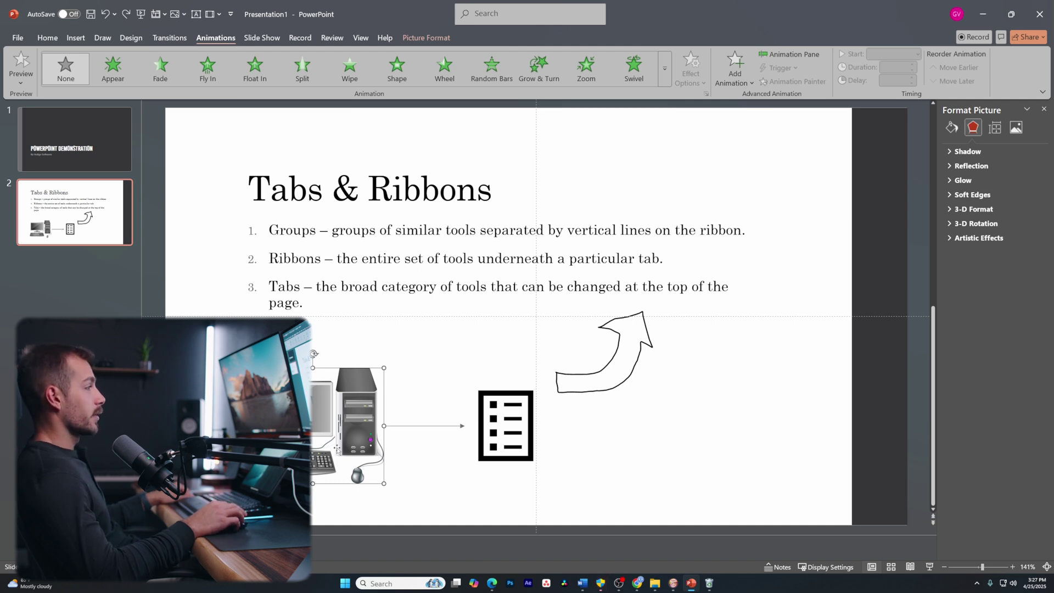
- Give the computer picture a Fade exit animation and reselect the Tabs & Ribbons slide
click(664, 69)
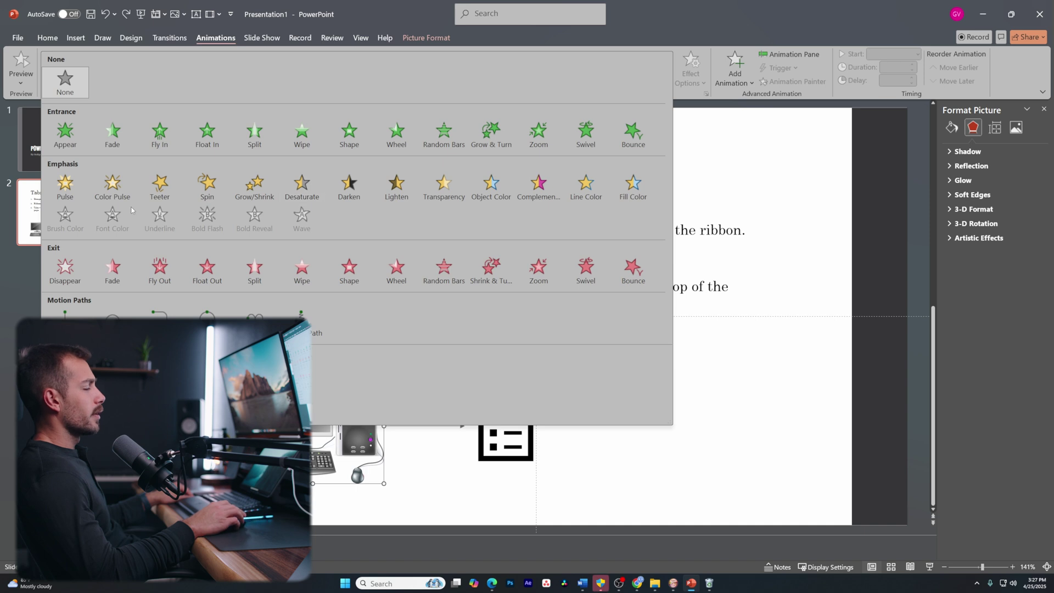
click(114, 268)
click(79, 154)
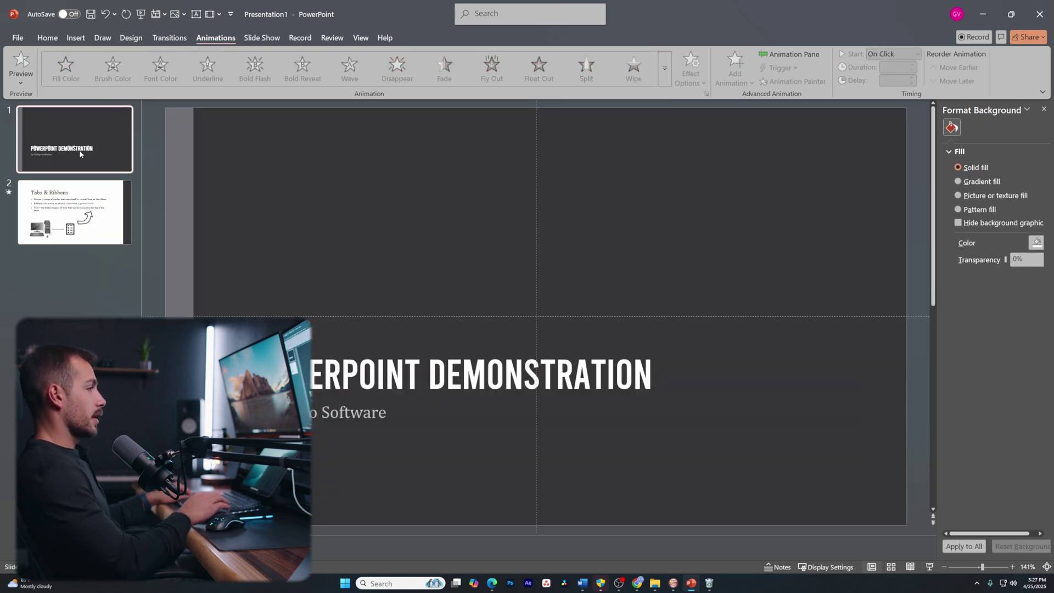
key(Down)
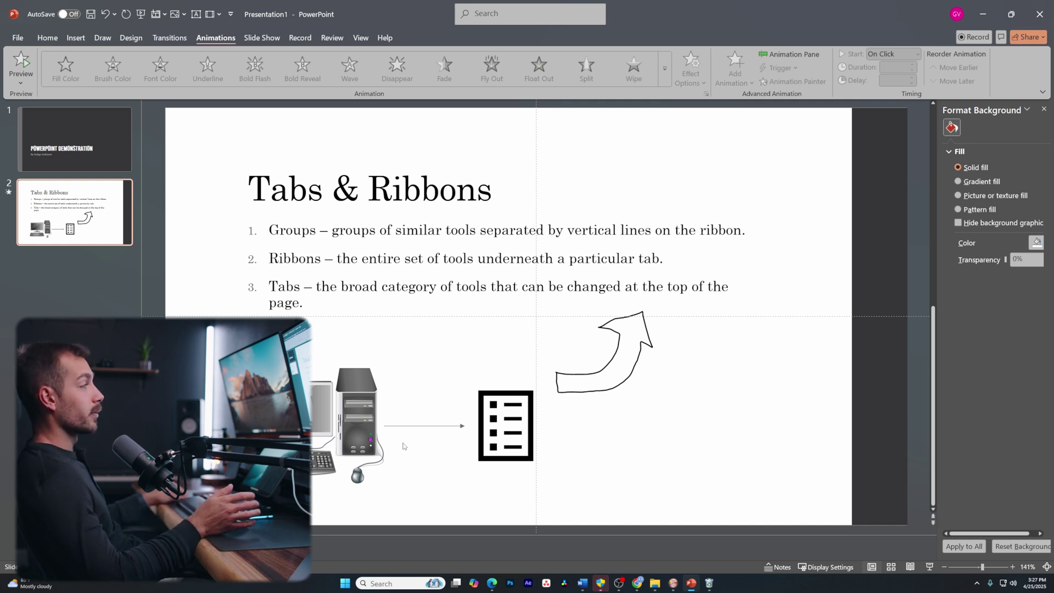
- Glance at the Record options on Slide Show, then start the show From Beginning
click(259, 38)
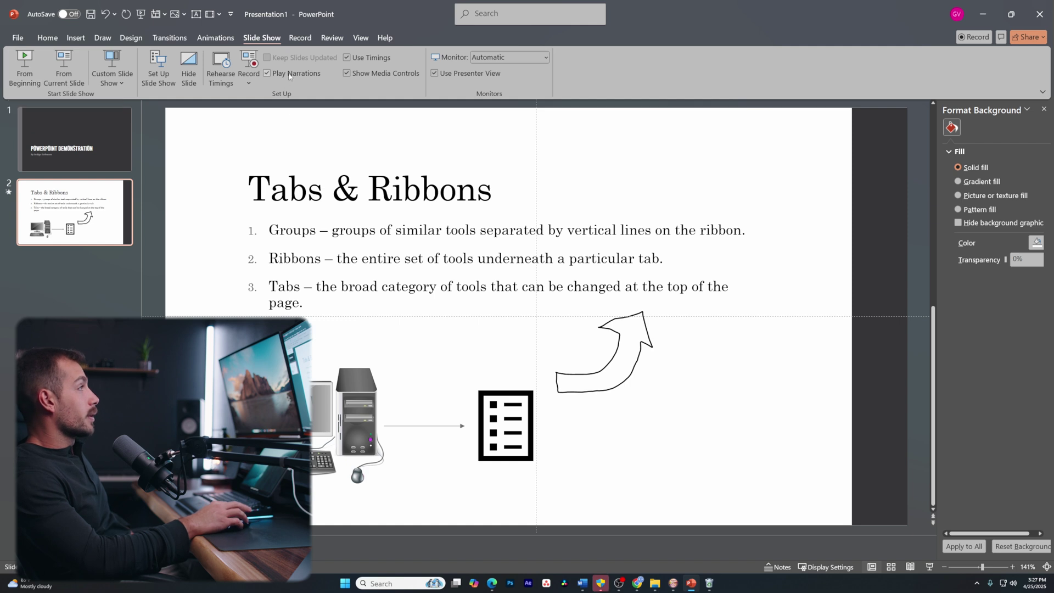
click(249, 81)
click(479, 89)
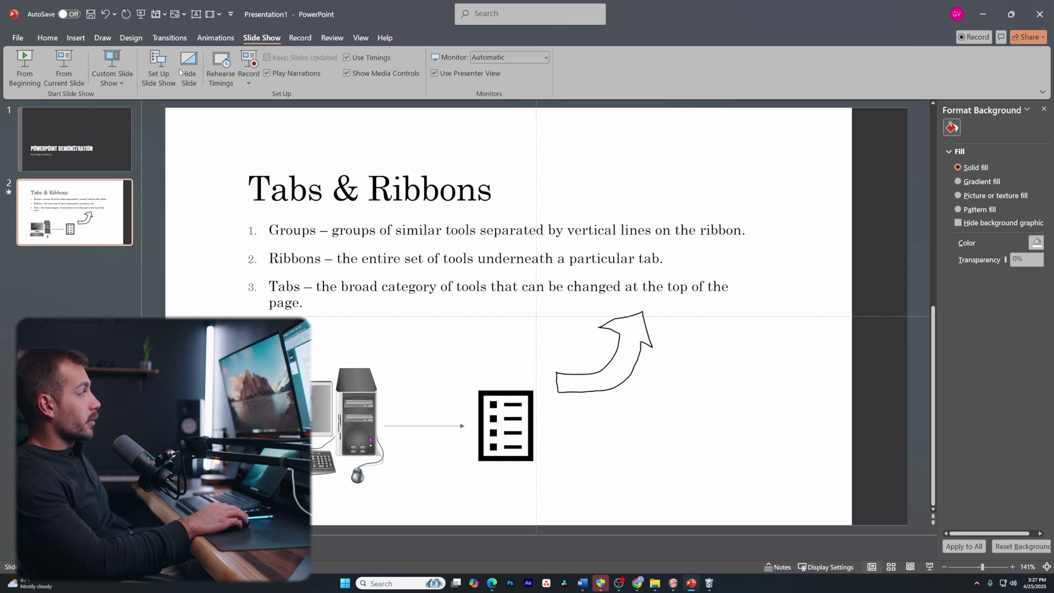
click(25, 66)
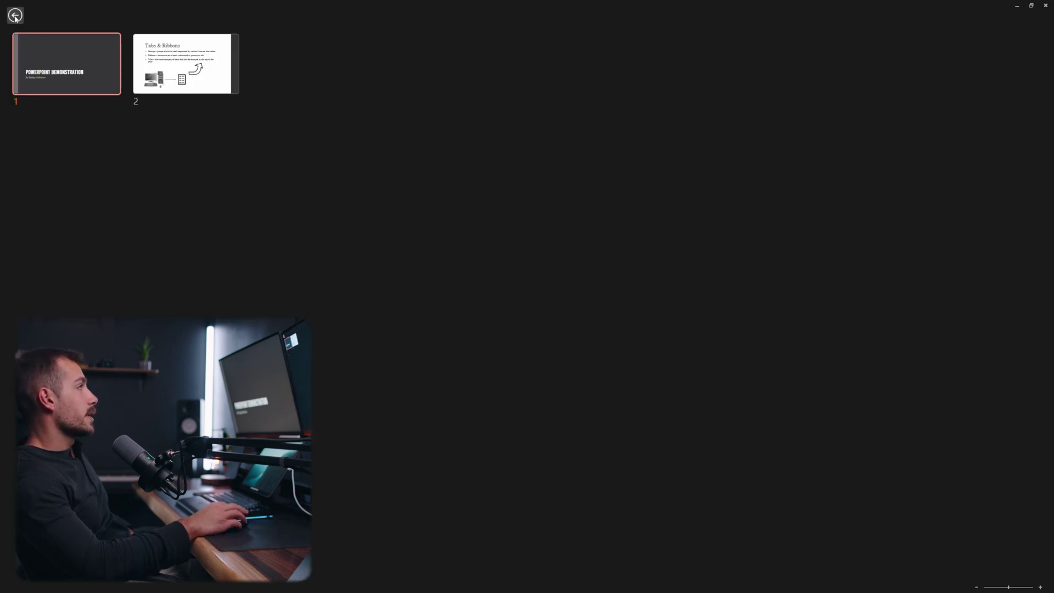
- Leave the all-slides overview, toggle the black screen with B, and dismiss the shortcut menu
click(12, 12)
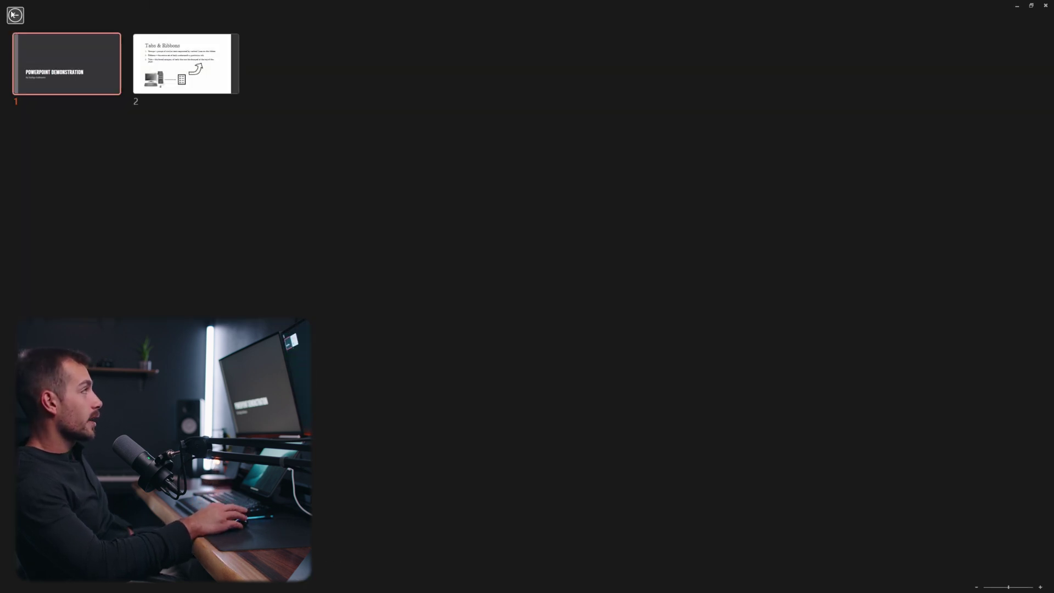
click(12, 12)
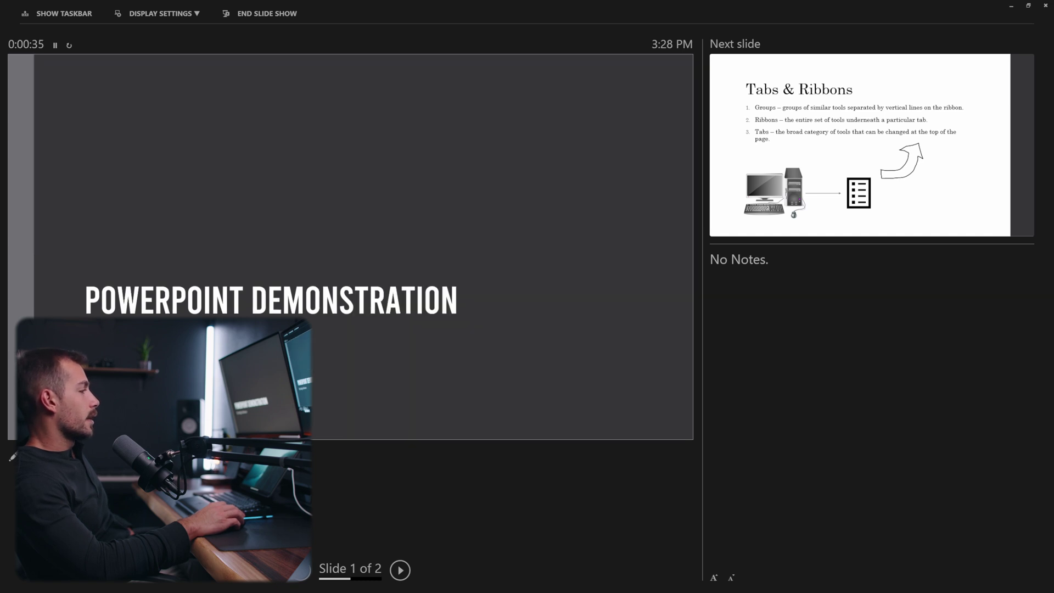
key(b)
key(b)
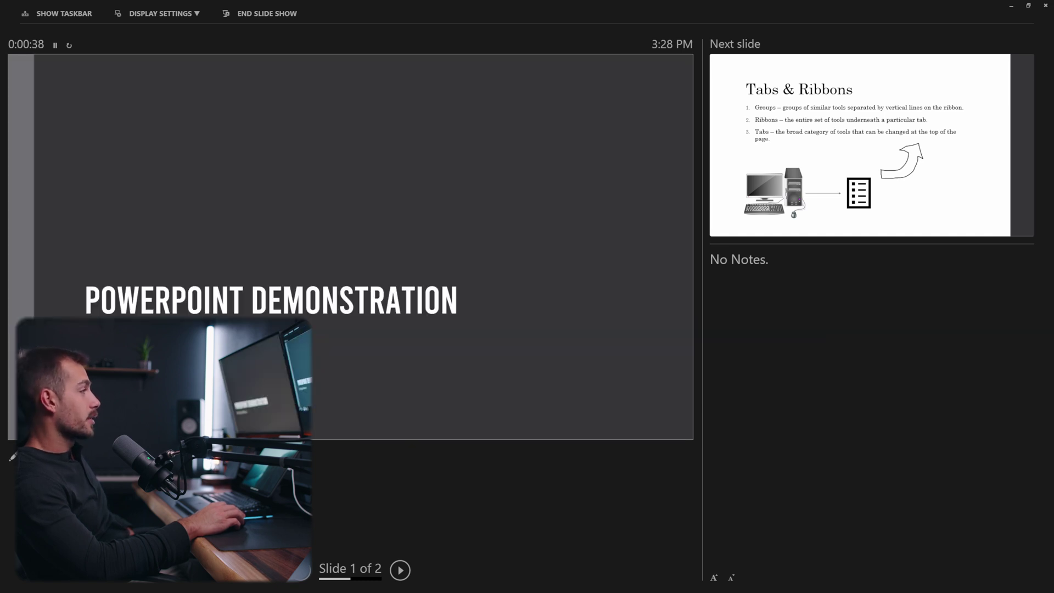
key(b)
key(b)
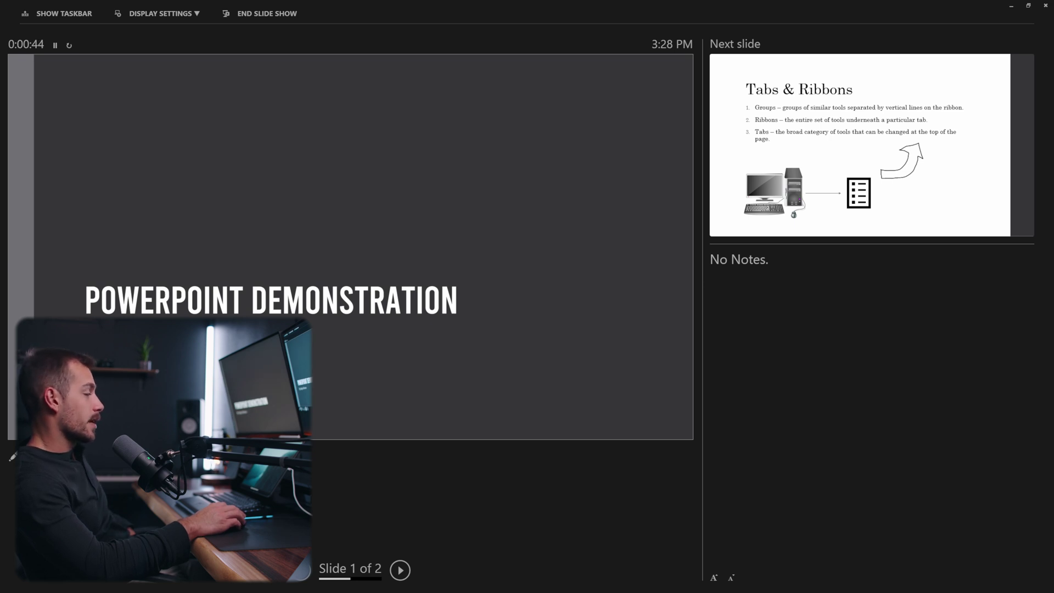
right_click(154, 291)
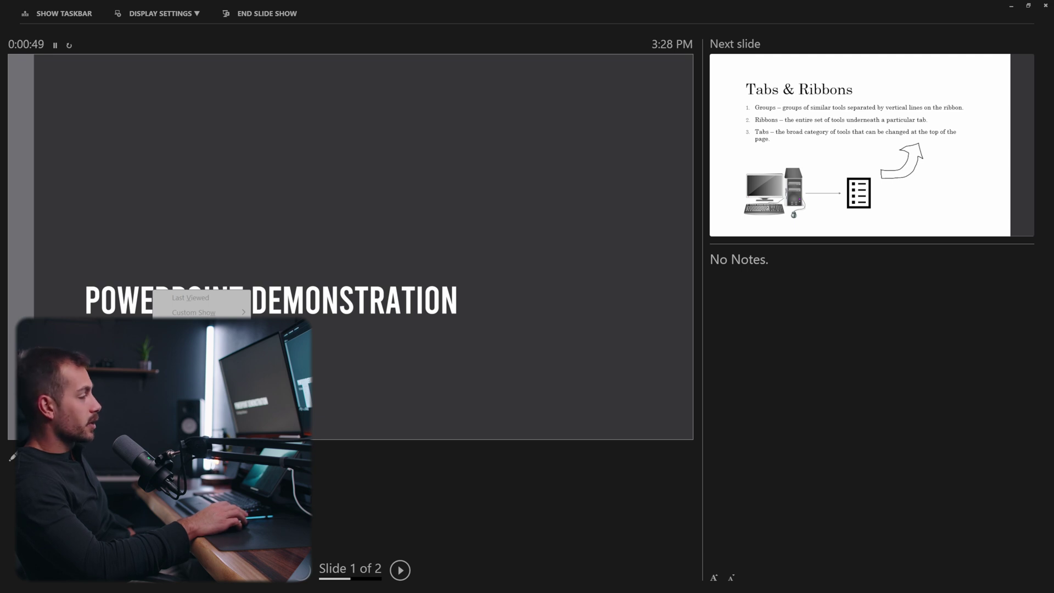
key(Escape)
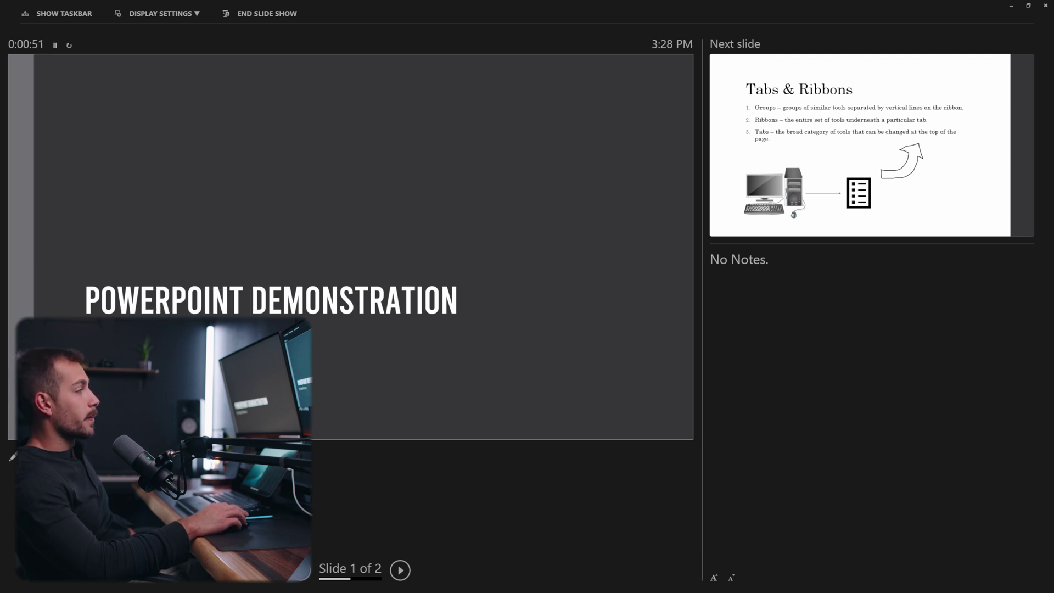
- Step between the slides and play the laptop-and-lamp fade-out animation through to the show's end
key(Right)
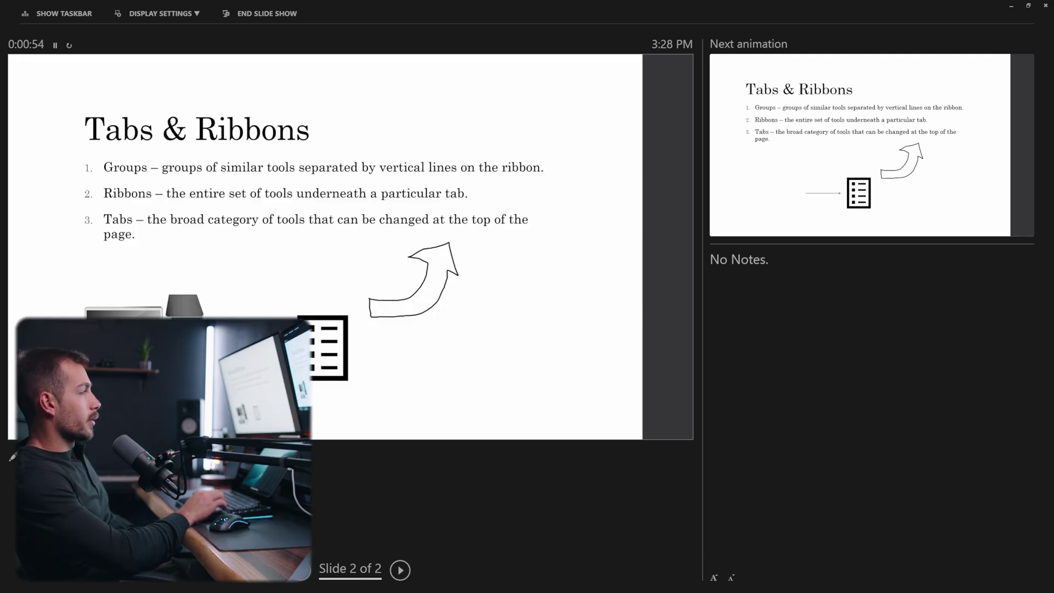
key(Left)
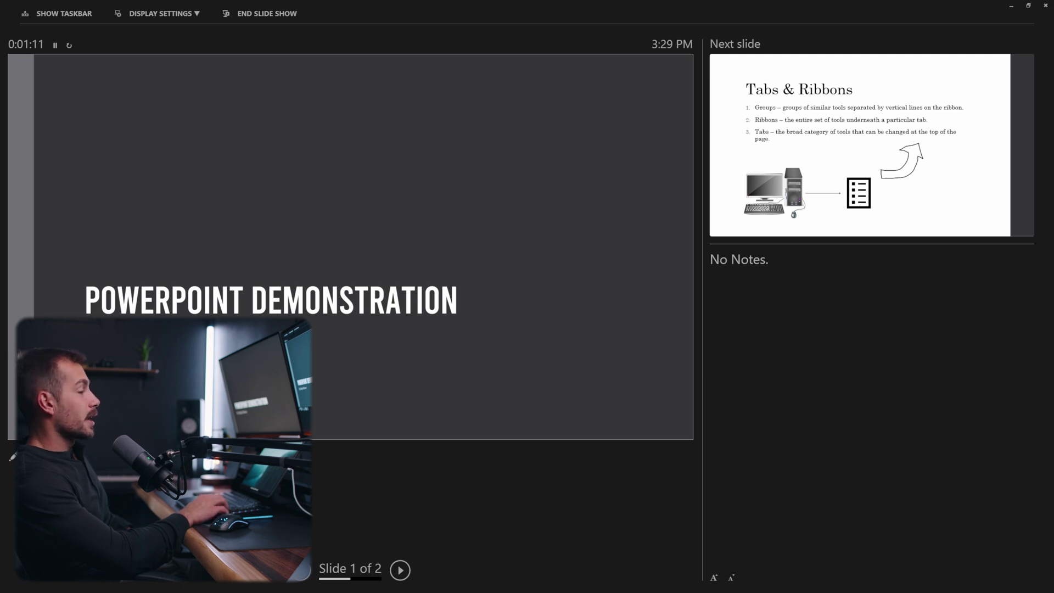
key(Right)
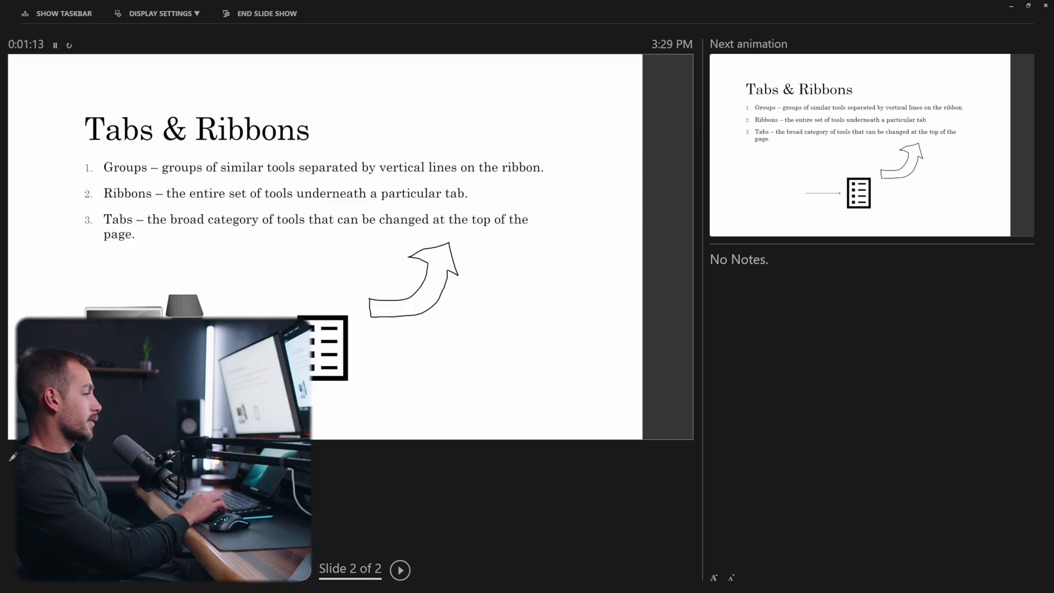
key(Right)
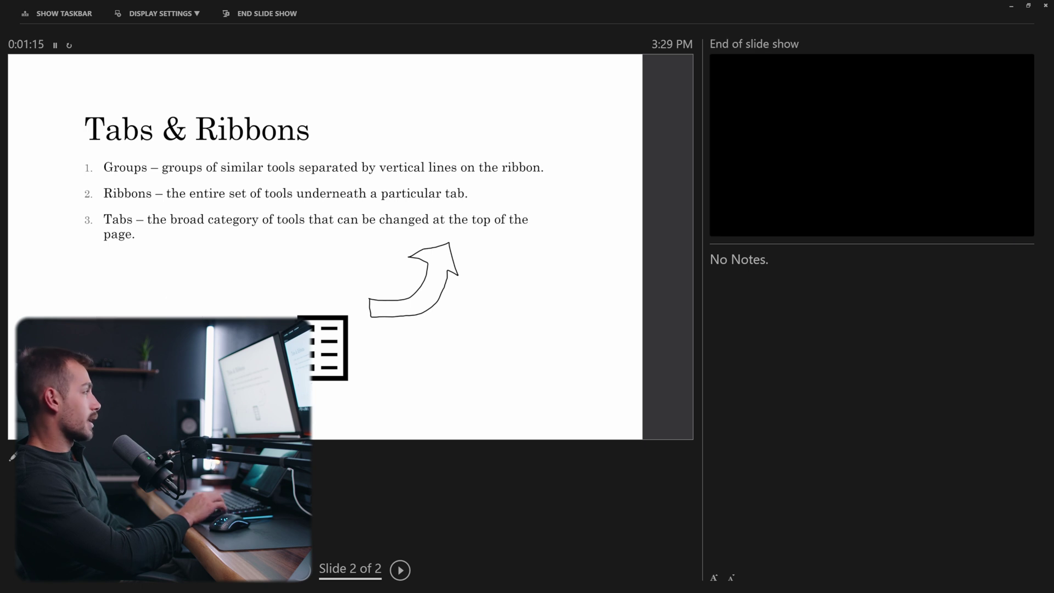
key(Left)
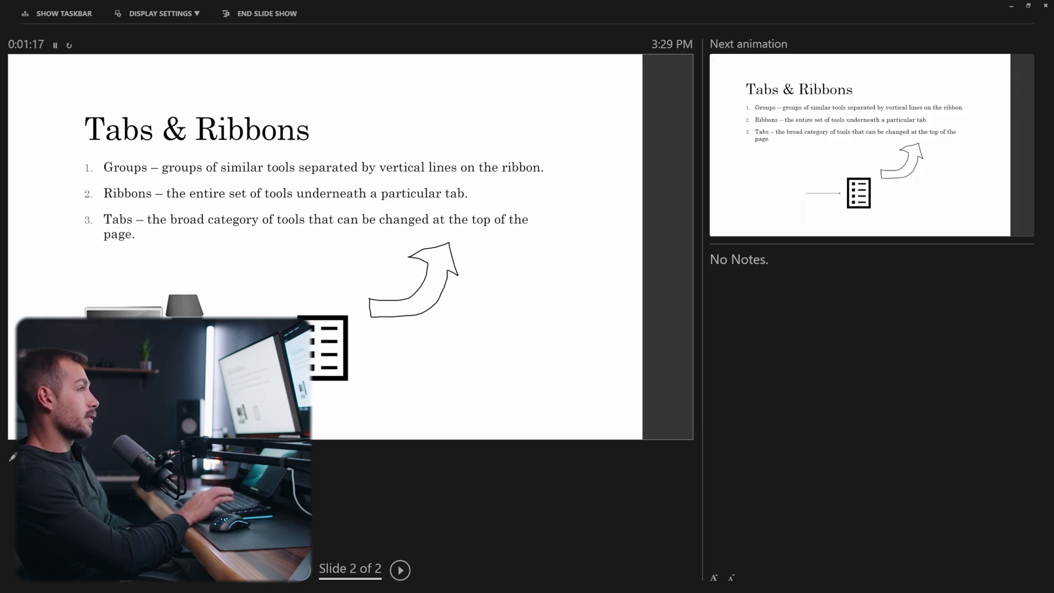
key(Right)
key(Left)
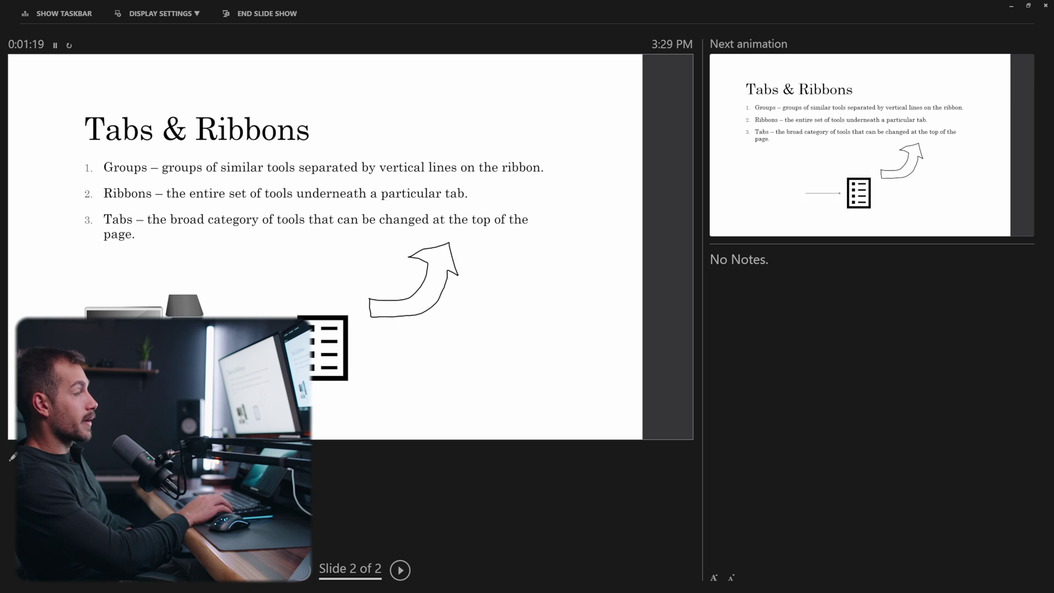
key(Right)
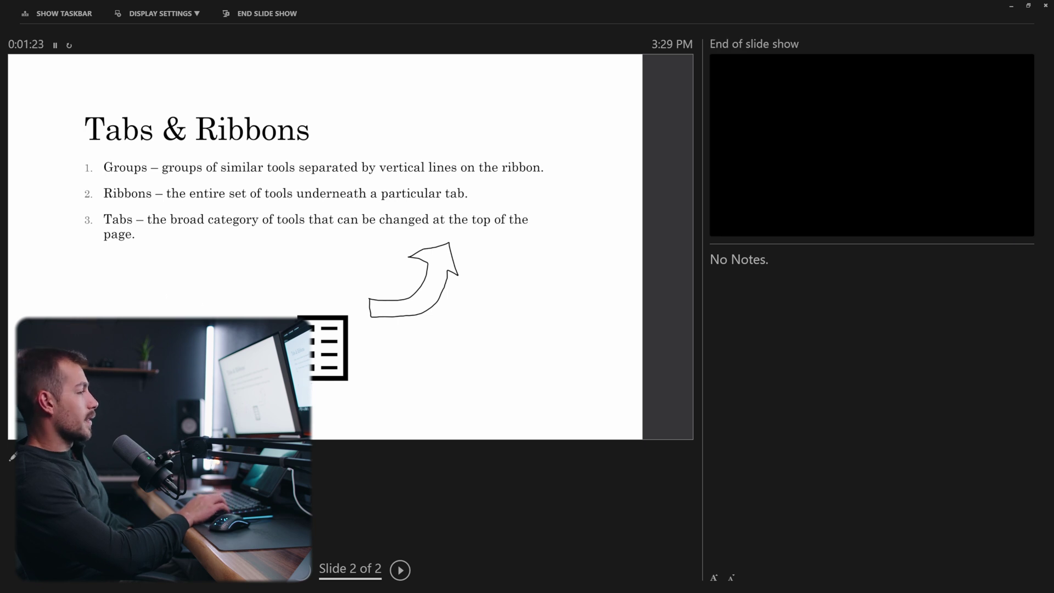
key(Right)
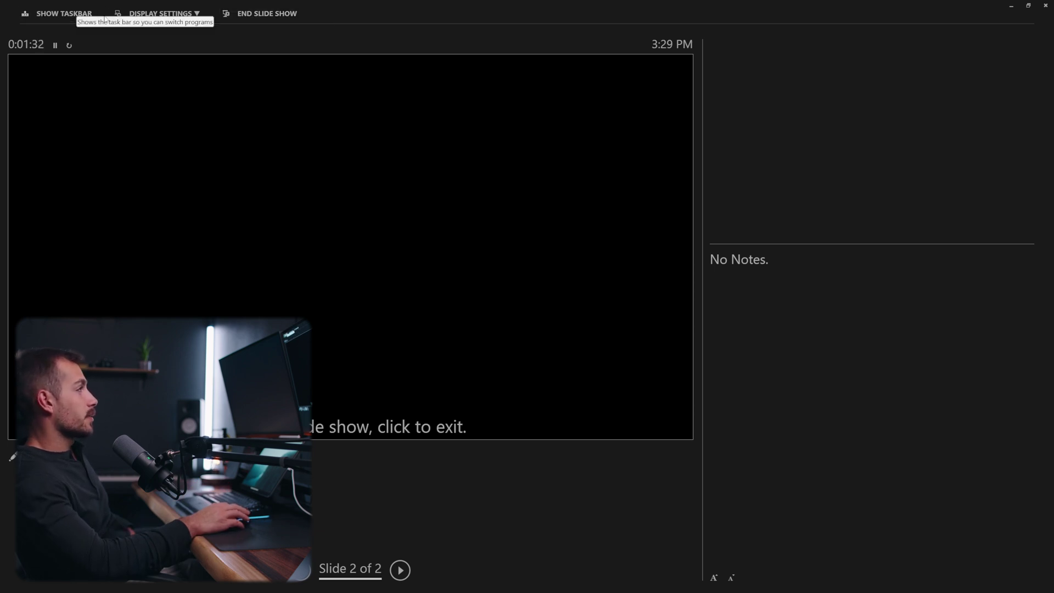
- End the slide show and start a new Screen Recording from the Record tab
click(188, 14)
click(189, 14)
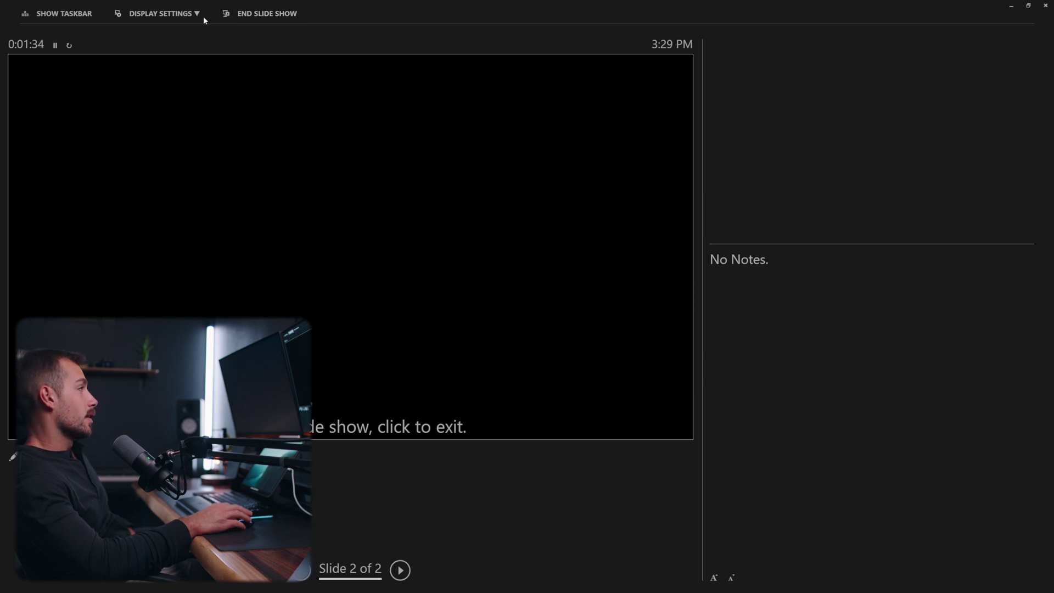
click(258, 13)
scroll(527, 375, up, 1)
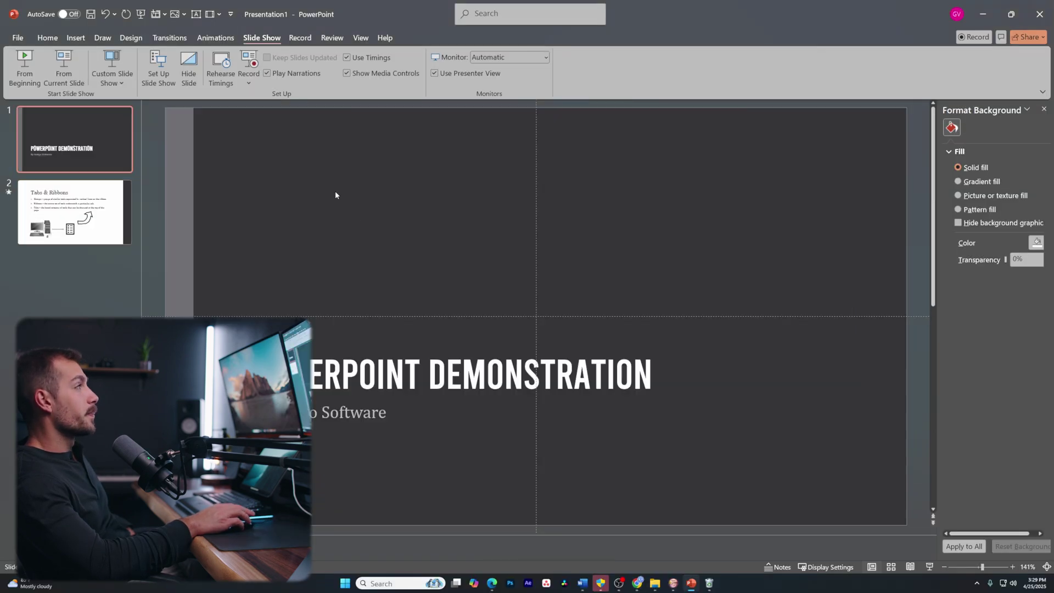
scroll(336, 196, down, 1)
click(301, 38)
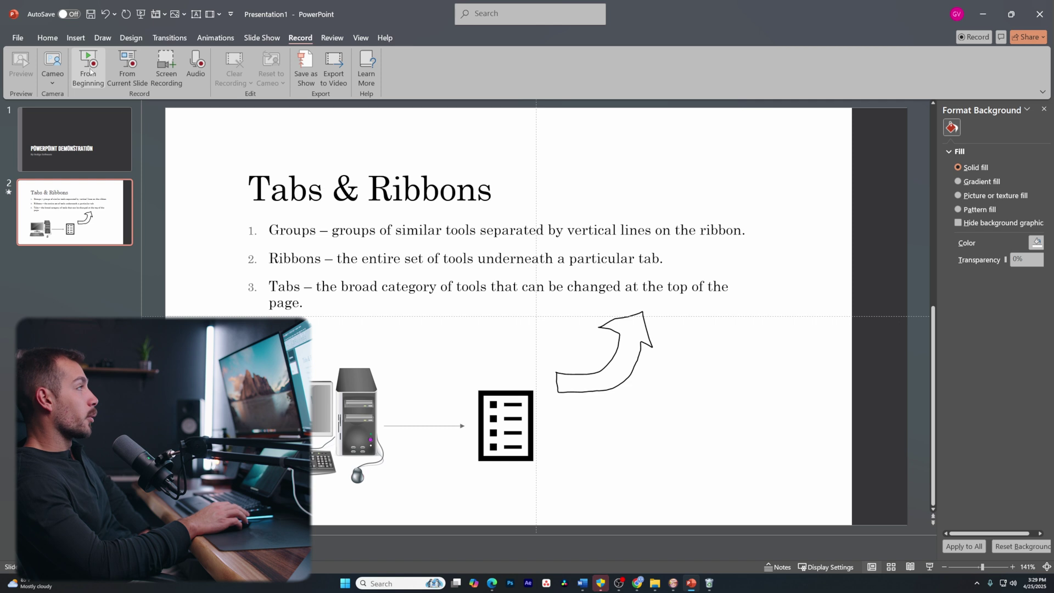
click(177, 73)
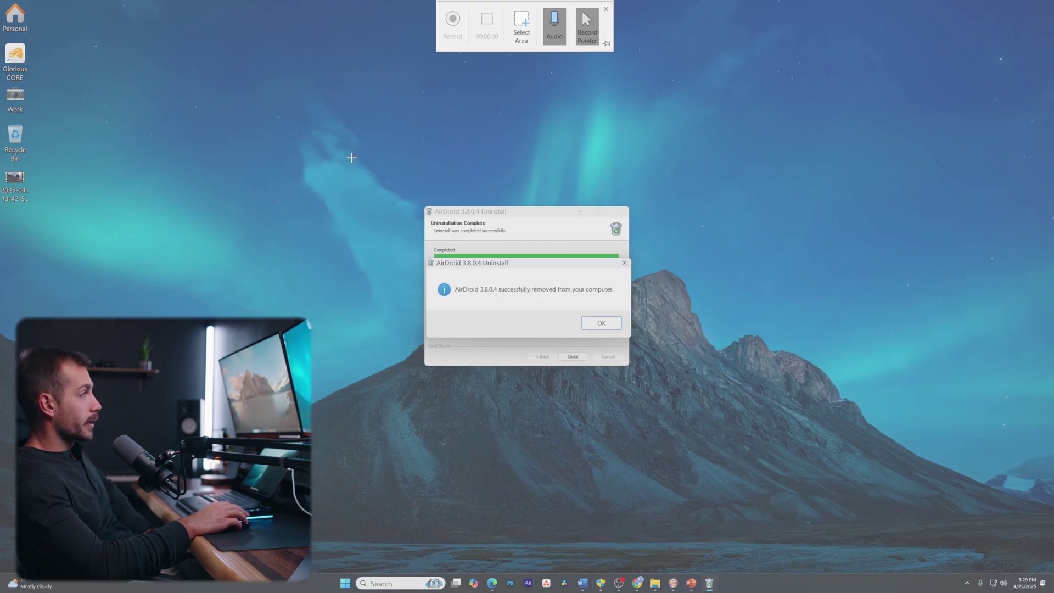
- Select the full screen as the recording area, dismiss the message box, and record before returning to PowerPoint
drag(1, 1, 1051, 590)
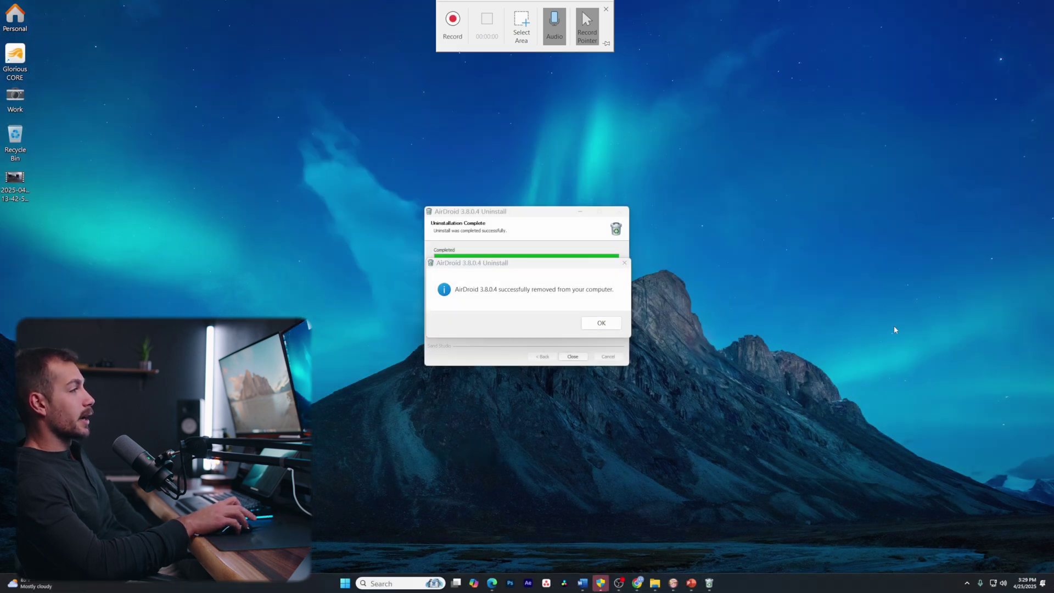
click(601, 323)
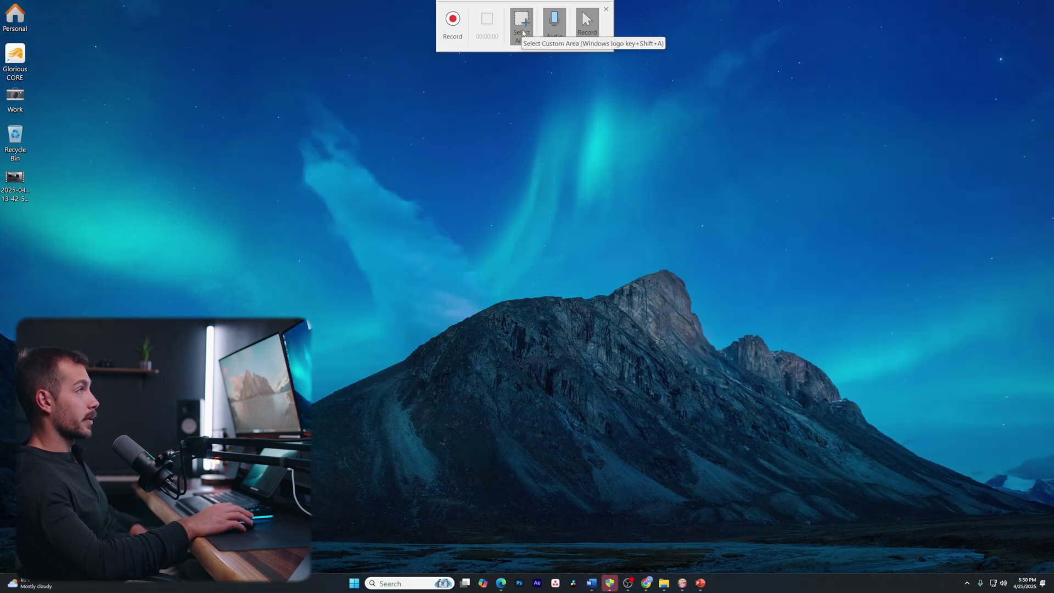
click(447, 35)
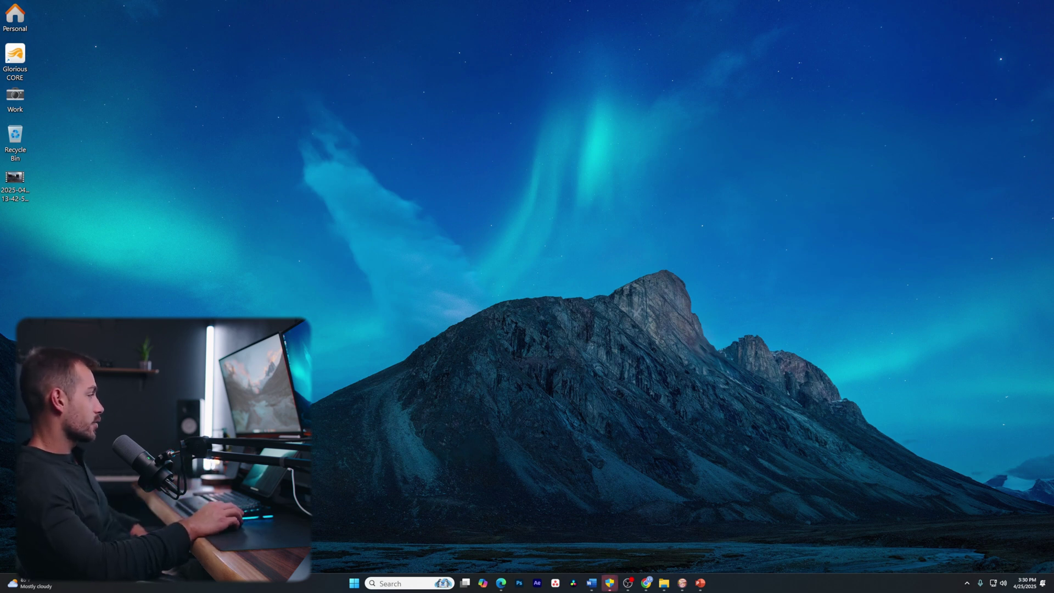
key(alt+Tab)
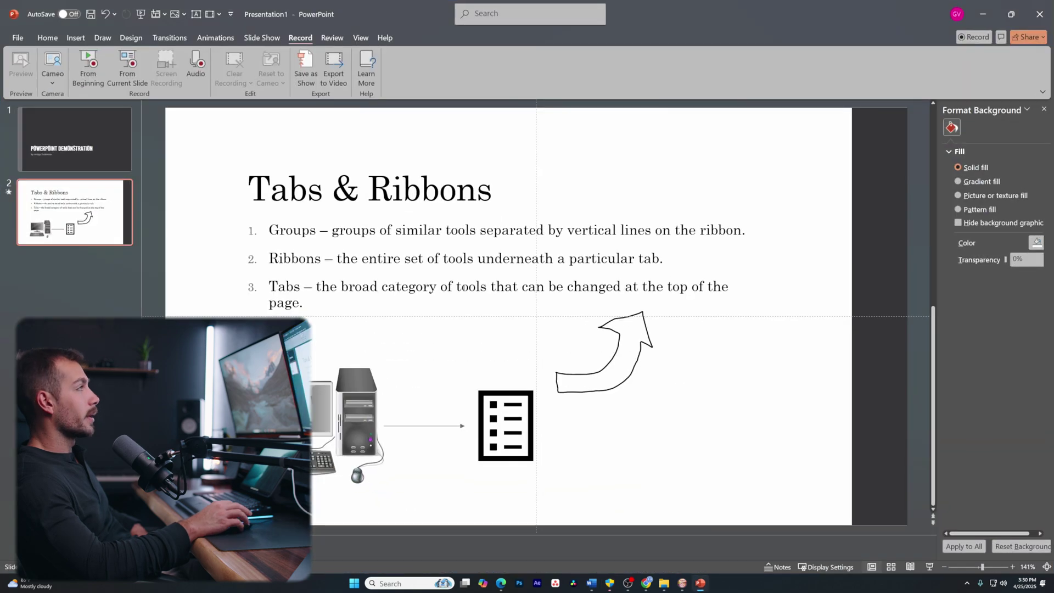
- Undo the last change, then toggle audio capture off and back on for the new recording
key(ctrl+z)
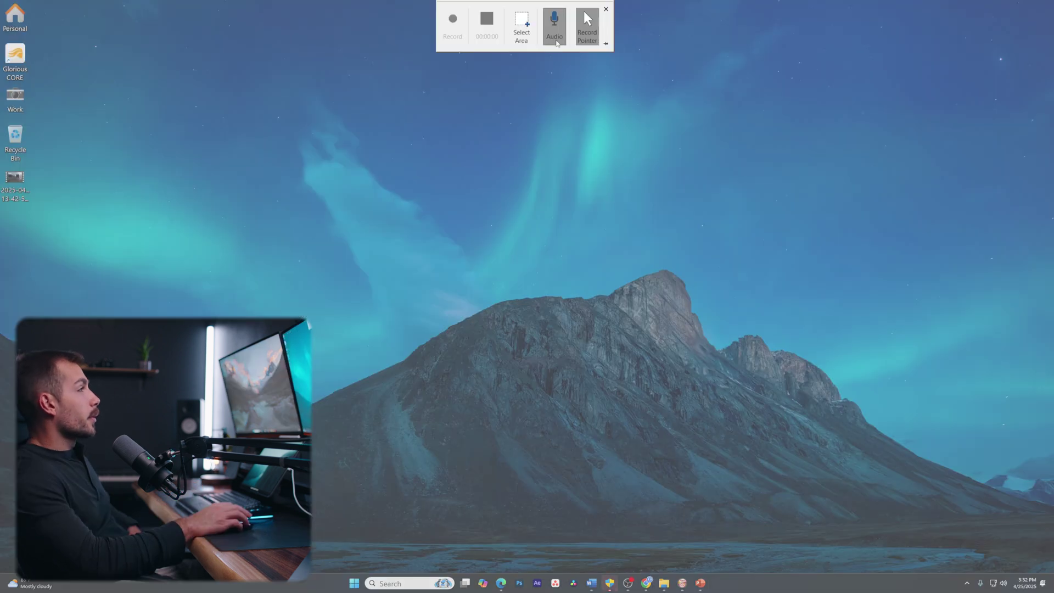
click(557, 38)
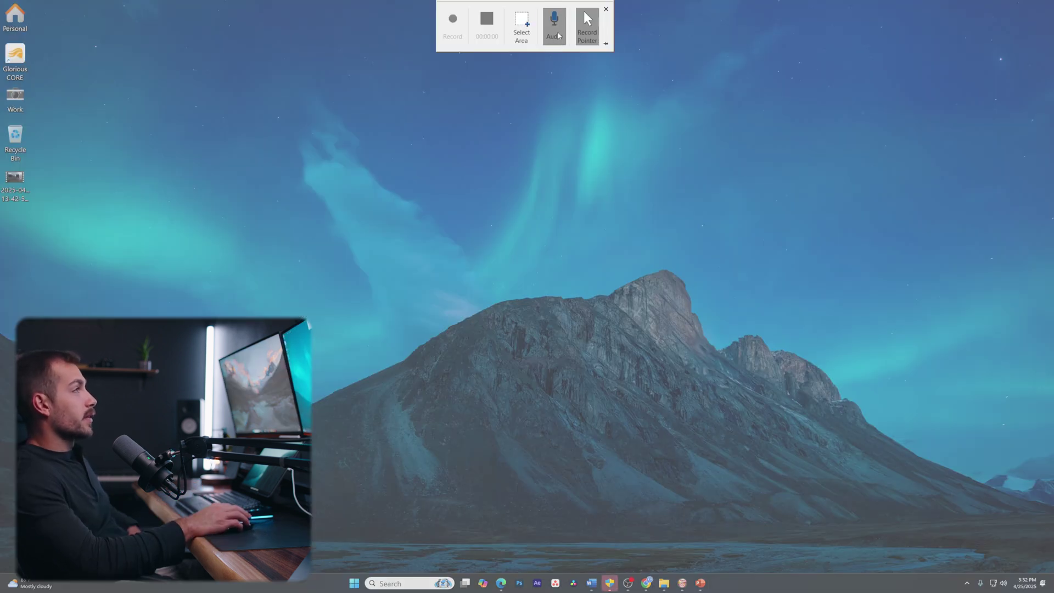
click(555, 33)
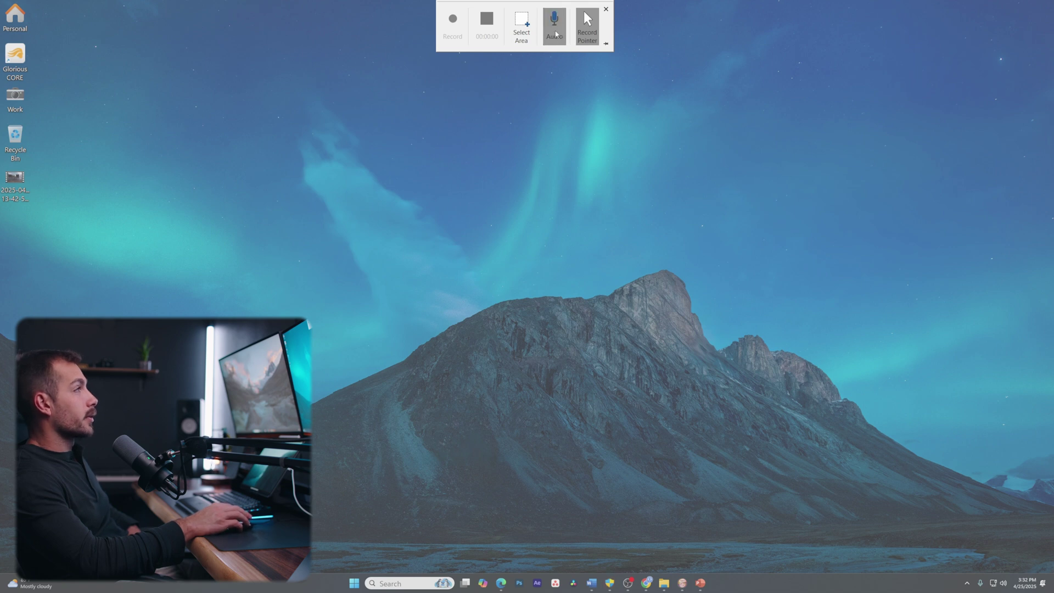
click(555, 34)
click(555, 34)
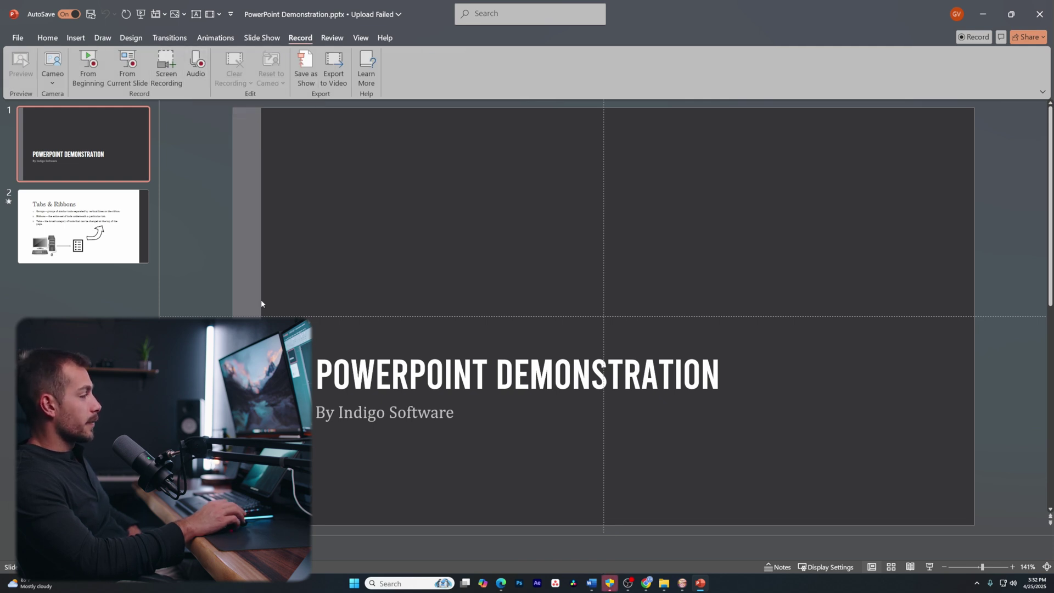
- Check the recent presentations start page, view the title slide, and return to Tabs & Ribbons
click(22, 37)
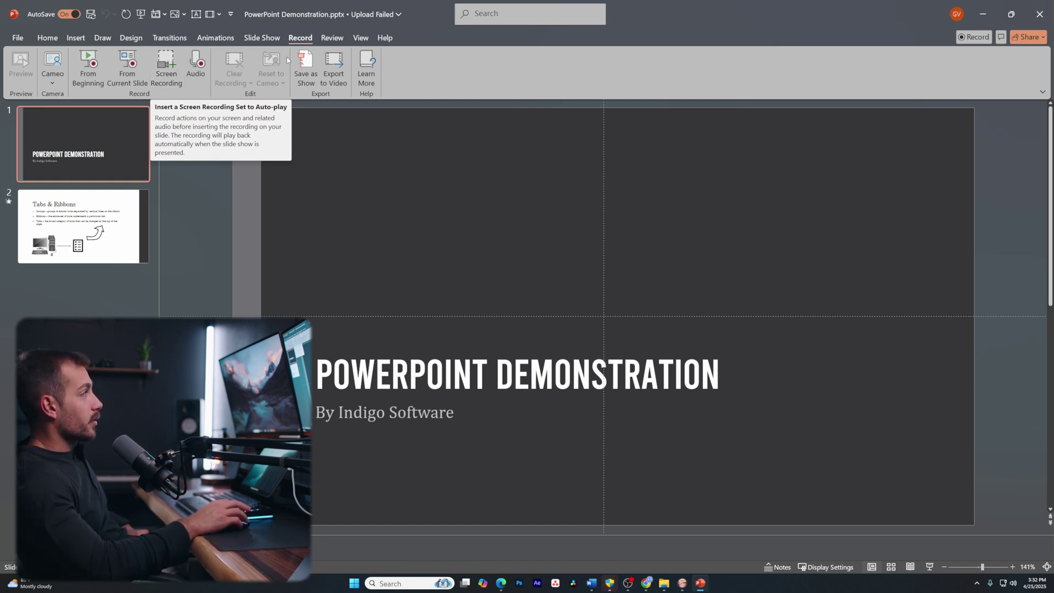
scroll(291, 166, down, 1)
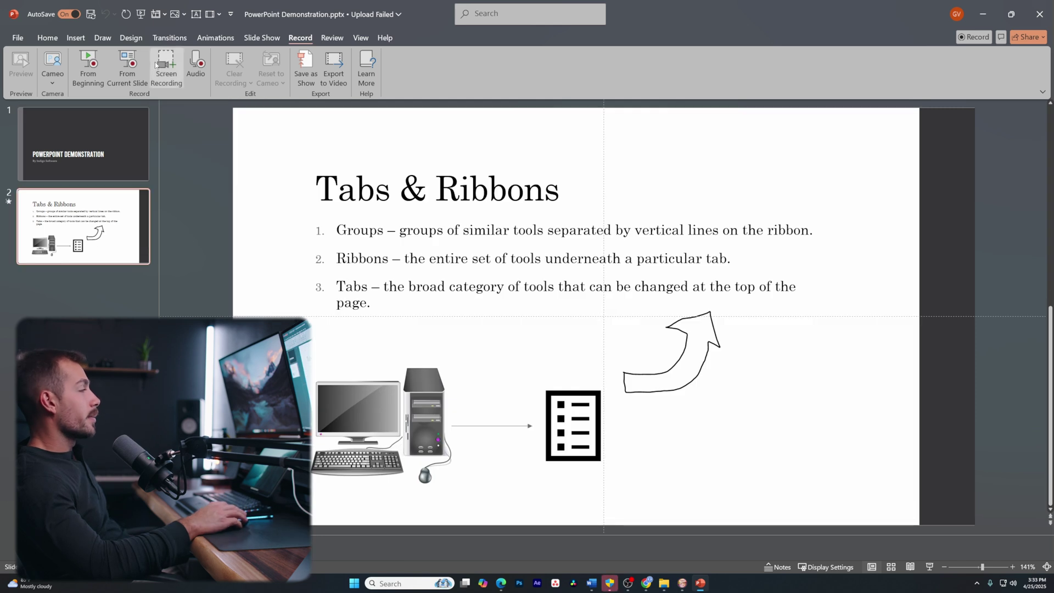
click(104, 156)
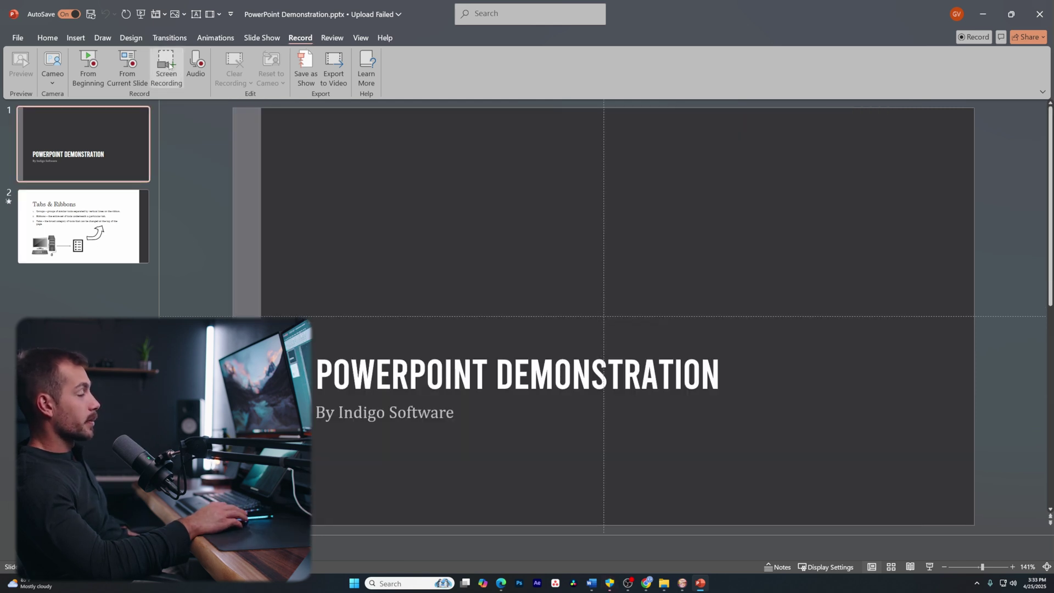
click(122, 227)
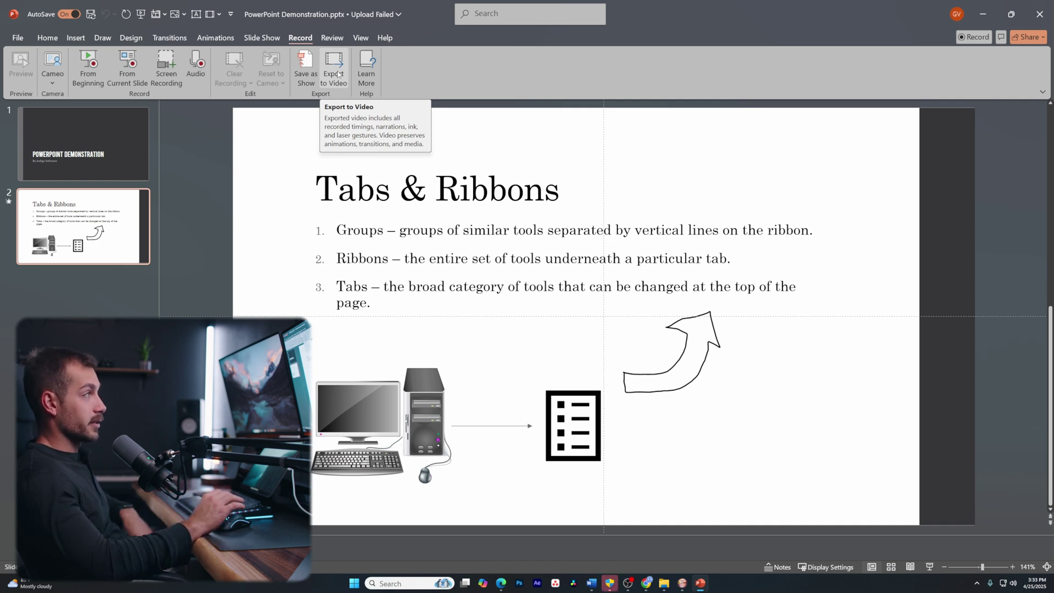
click(334, 40)
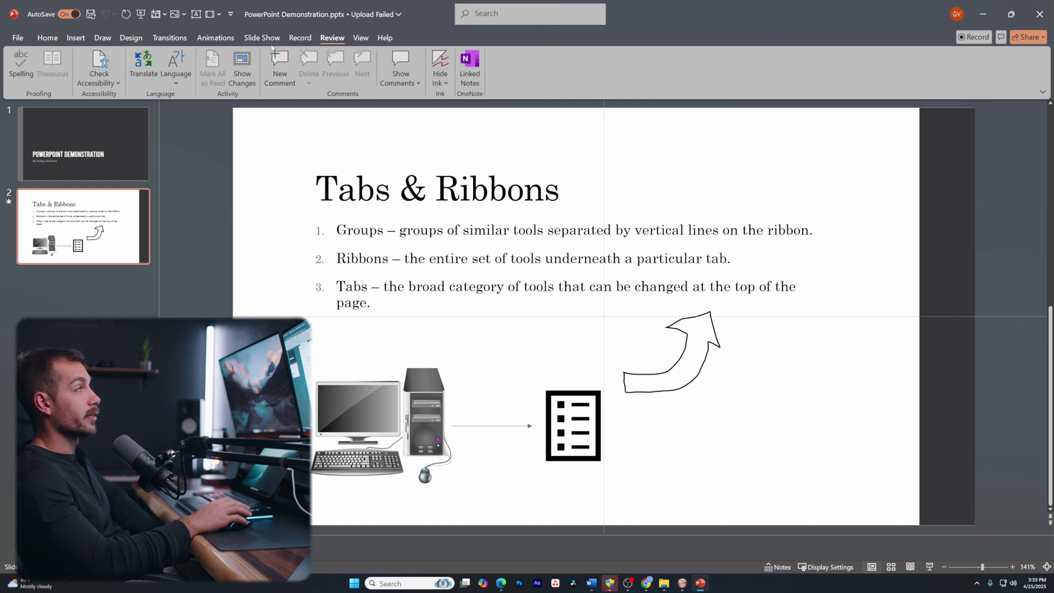
- Preview the deck in Outline View, return to Normal, and paste a new third slide after slide 2
click(361, 38)
click(47, 70)
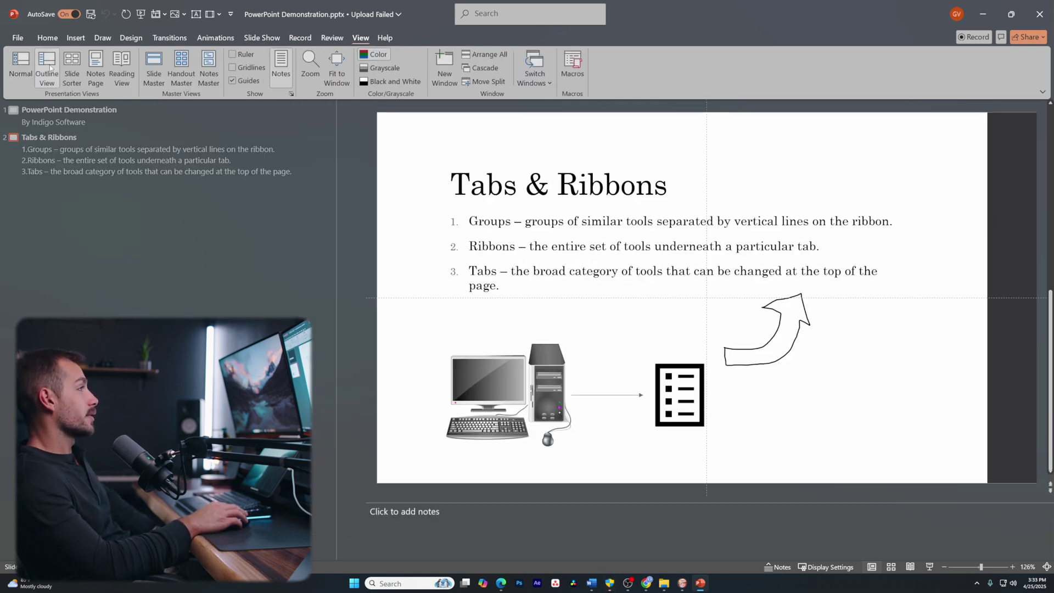
click(24, 73)
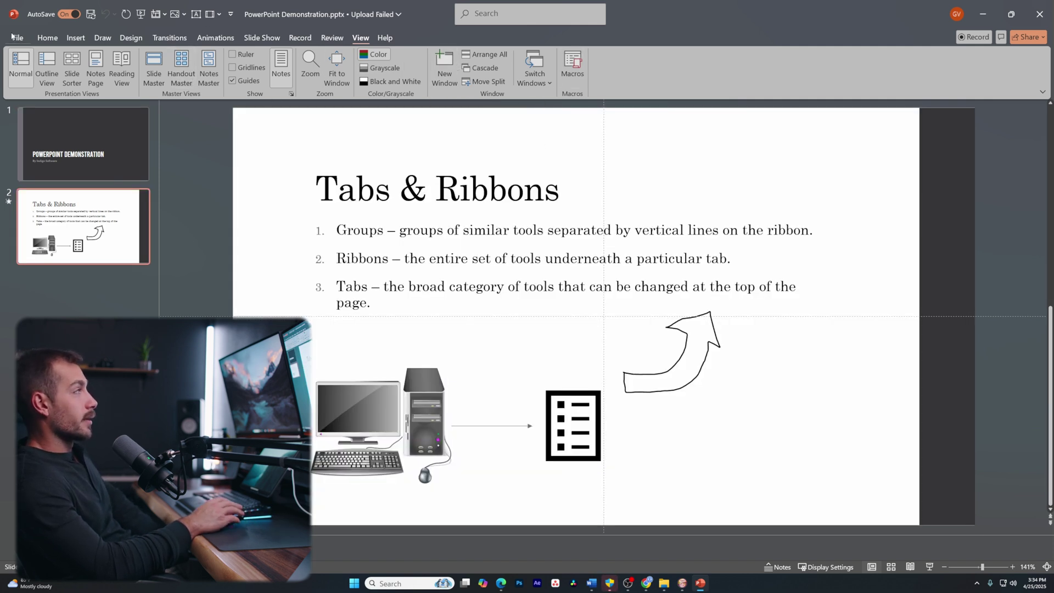
click(47, 37)
key(ctrl+v)
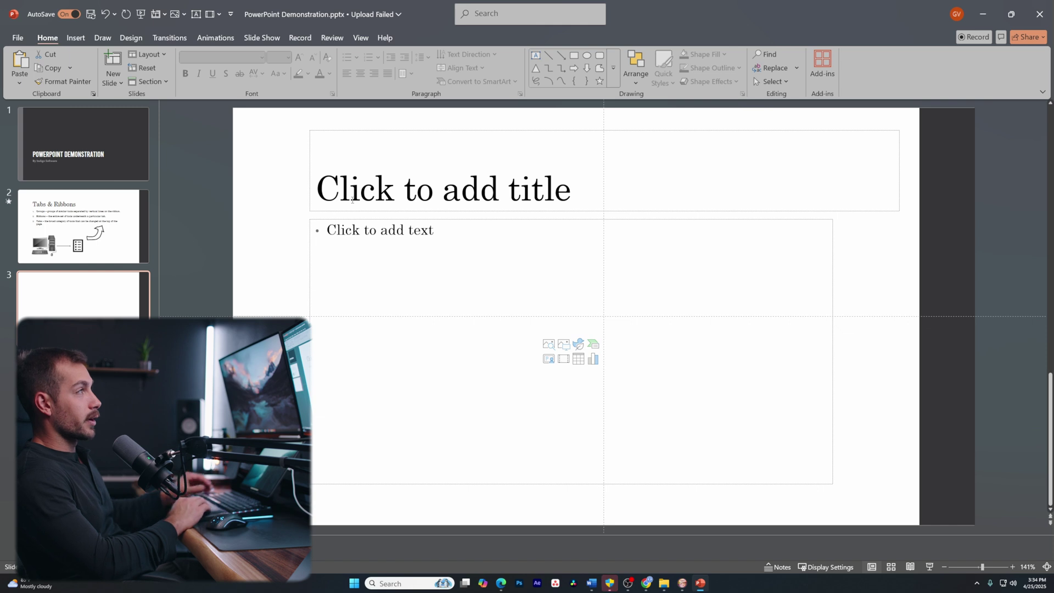
- Title the new slide 'Screen Recording' and shorten its content placeholder to the upper area
click(396, 180)
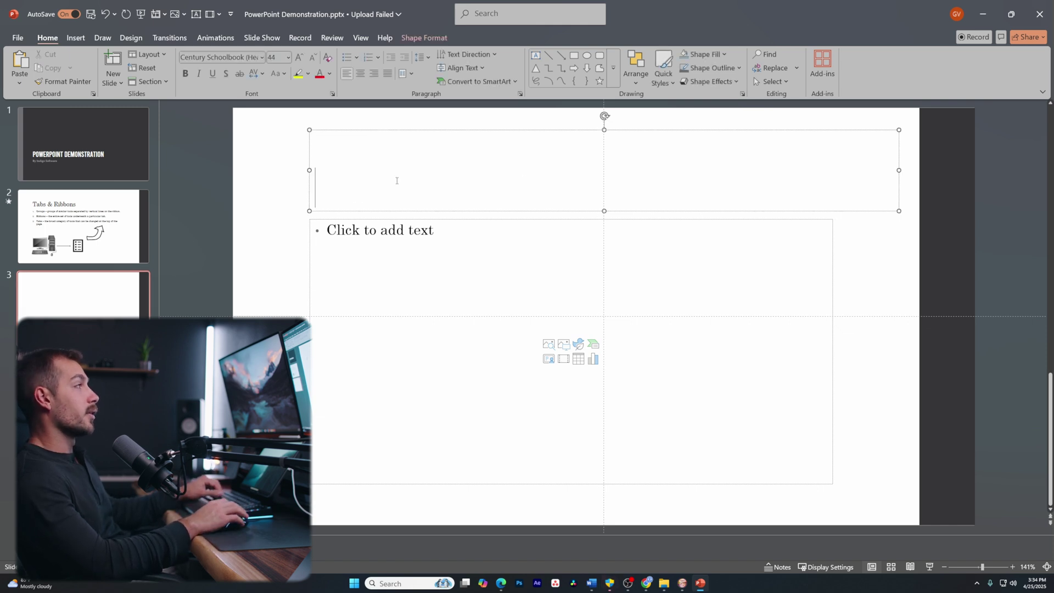
text(Screen Reco)
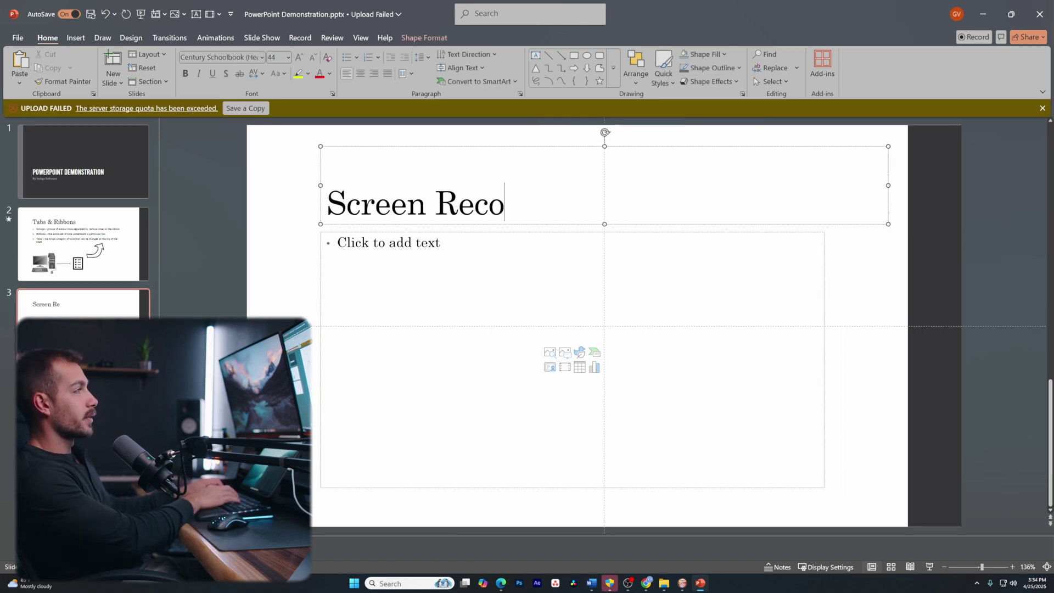
text(rding)
click(371, 245)
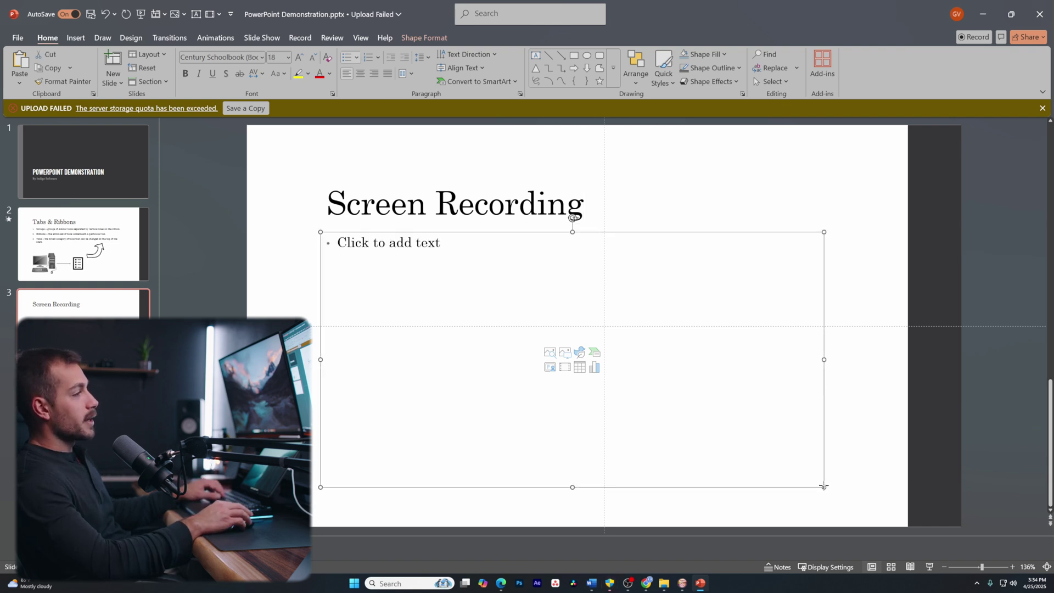
mouse_move(823, 487)
mouse_down()
mouse_move(814, 305)
mouse_move(817, 316)
mouse_up()
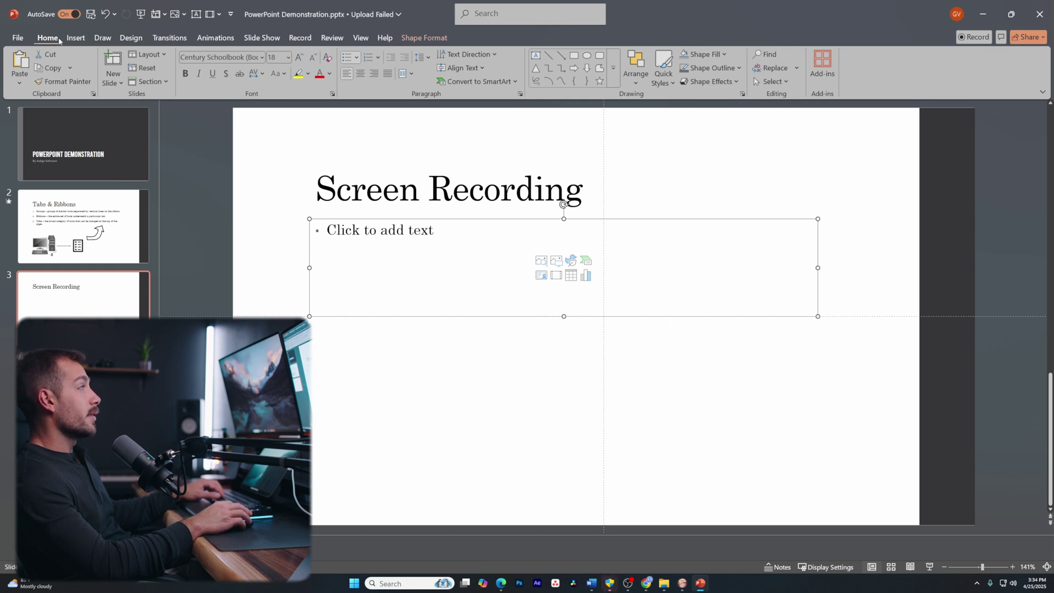
click(77, 40)
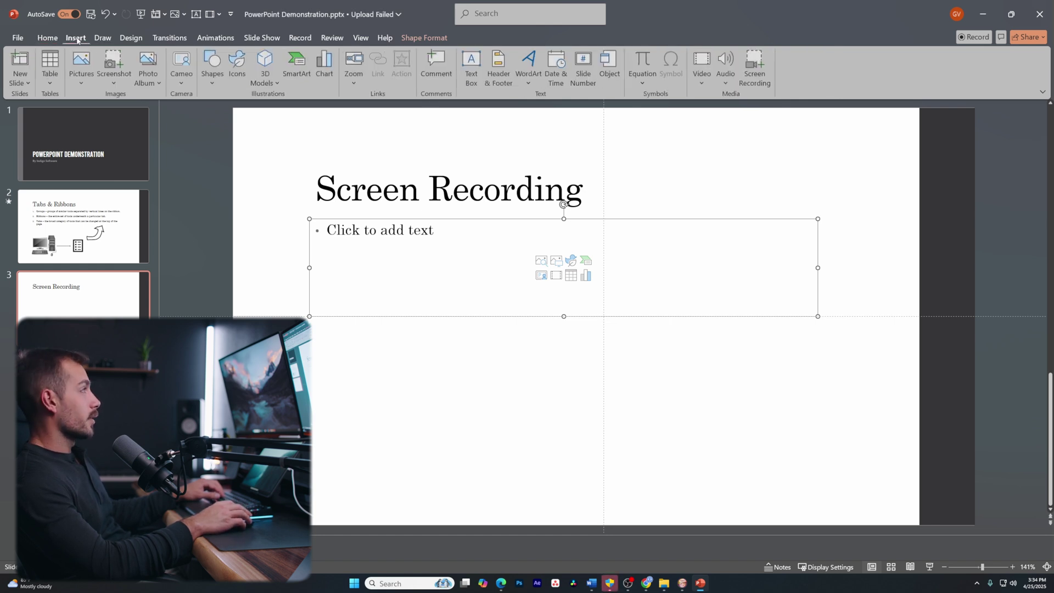
click(475, 69)
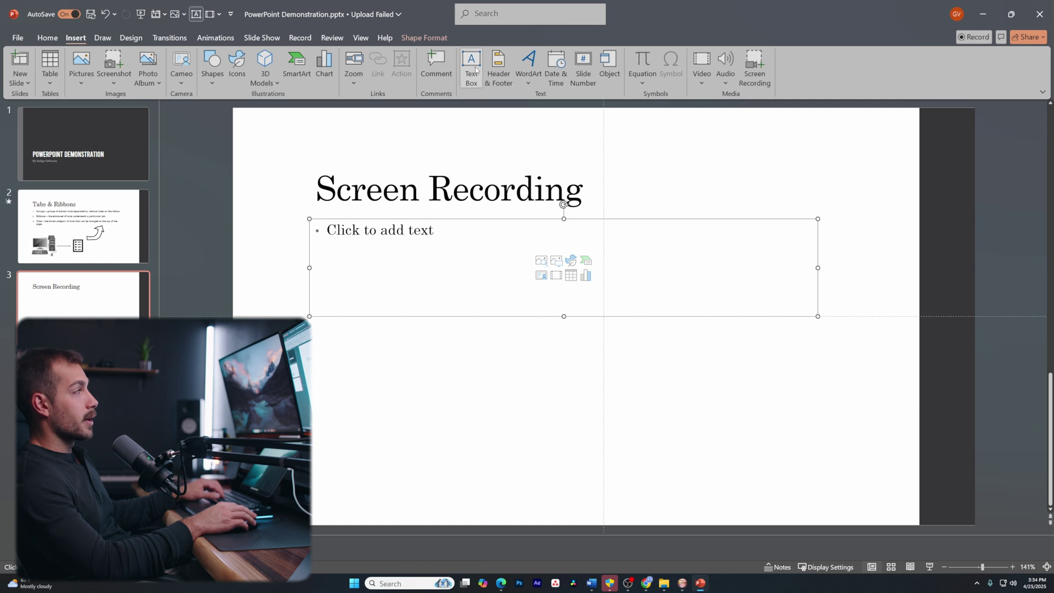
drag(319, 333, 466, 440)
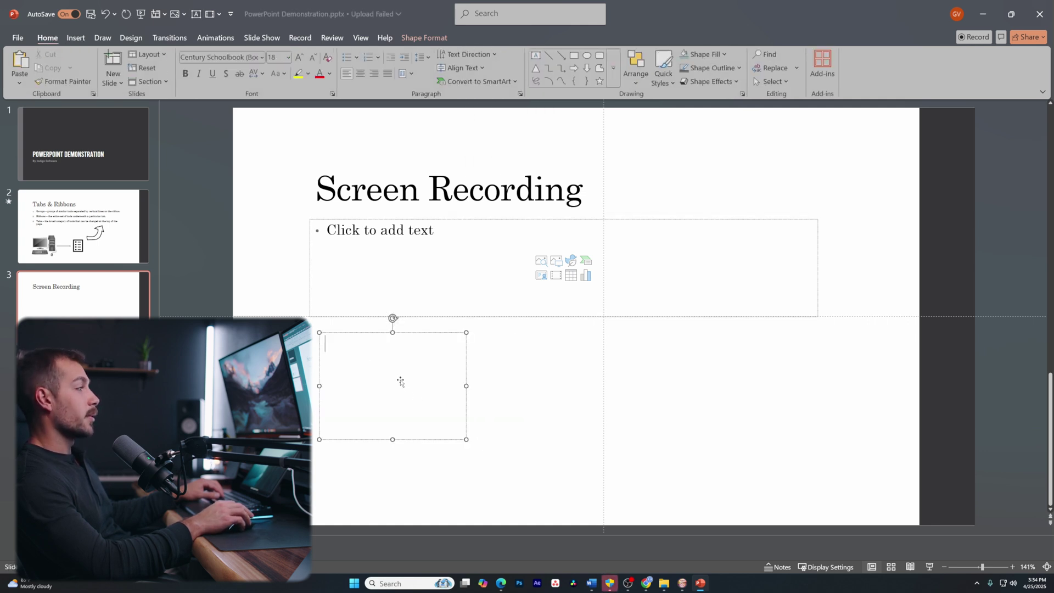
drag(400, 381, 771, 434)
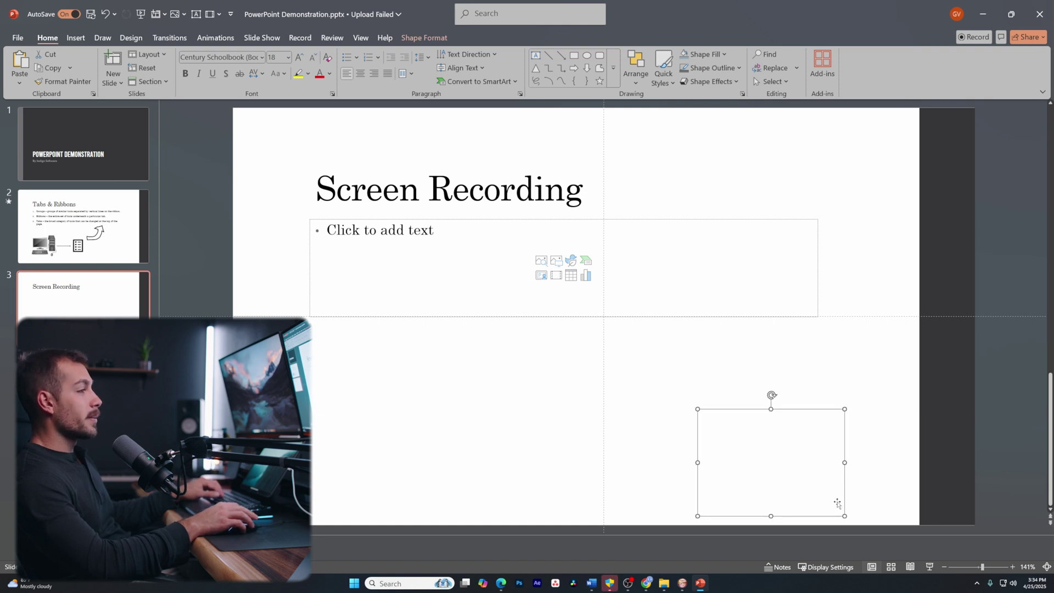
drag(845, 517, 777, 505)
click(76, 37)
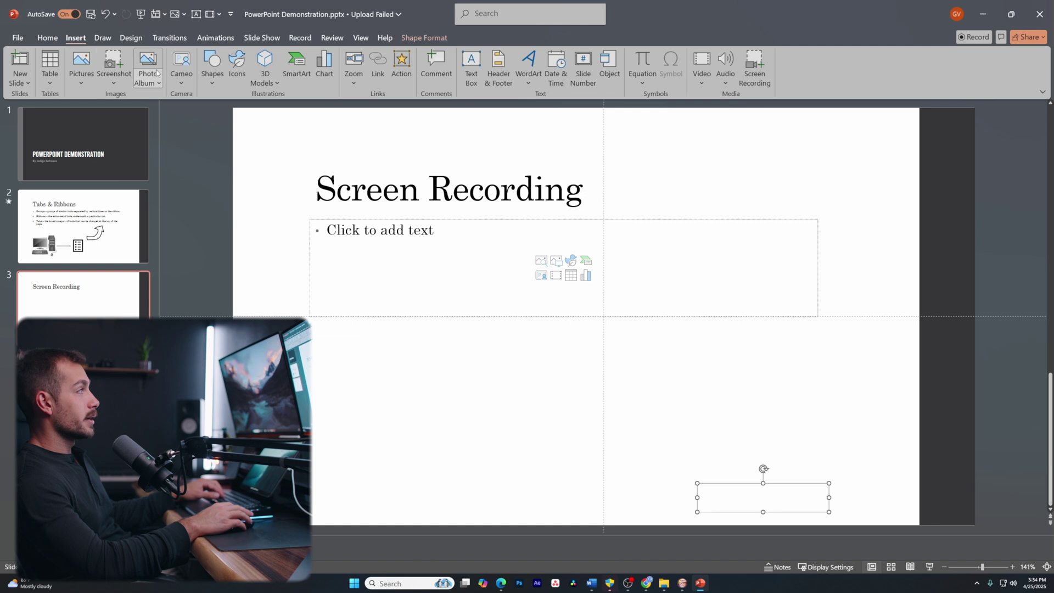
click(81, 68)
click(105, 126)
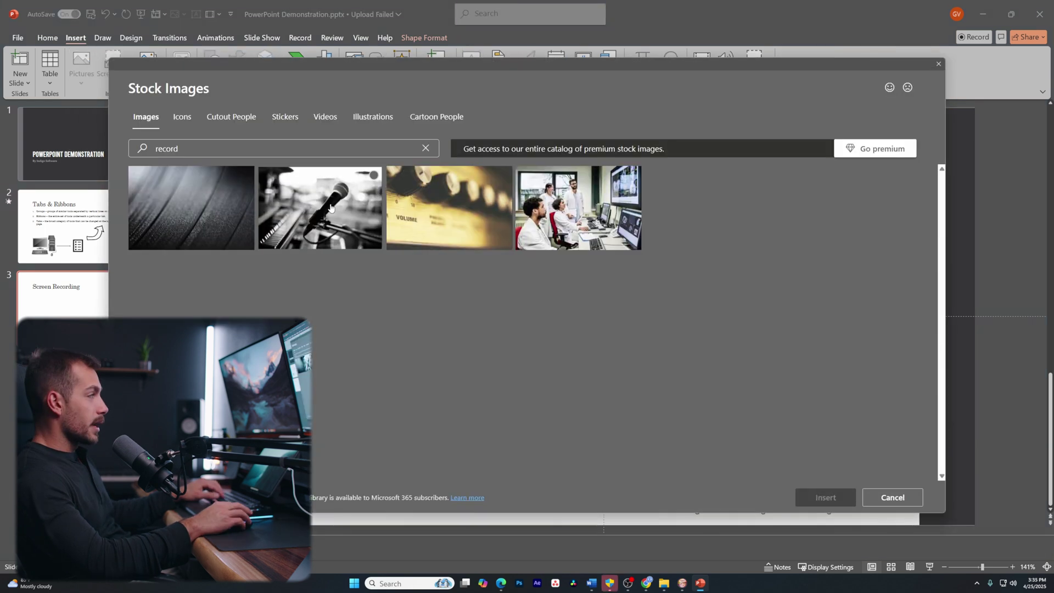
click(312, 214)
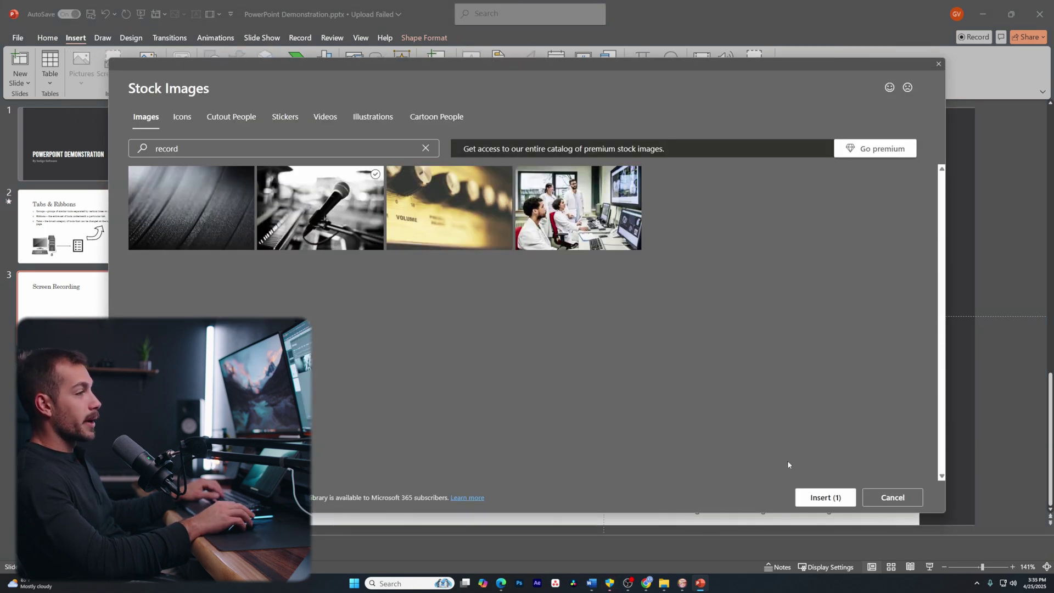
click(825, 497)
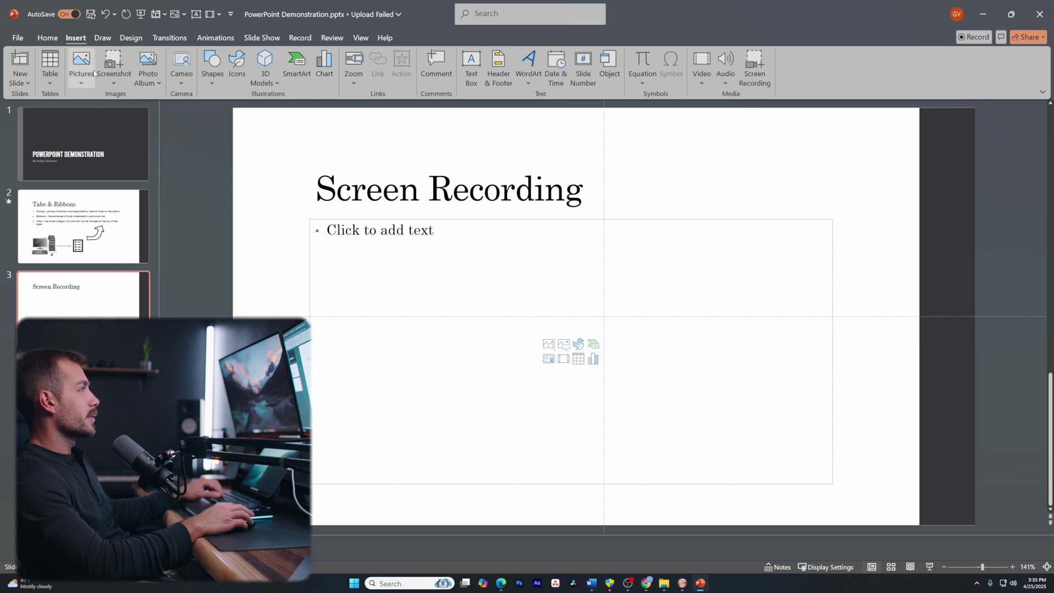
click(94, 73)
- Search online pictures for 'presentation' and insert the first illustration with its caption
click(106, 141)
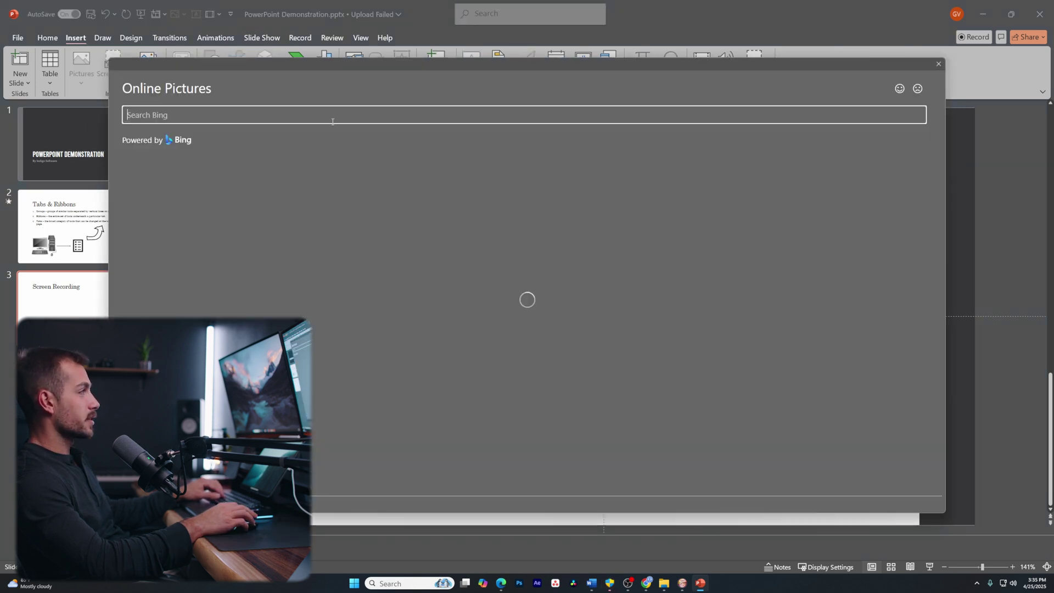
text(presentation)
key(Return)
click(207, 239)
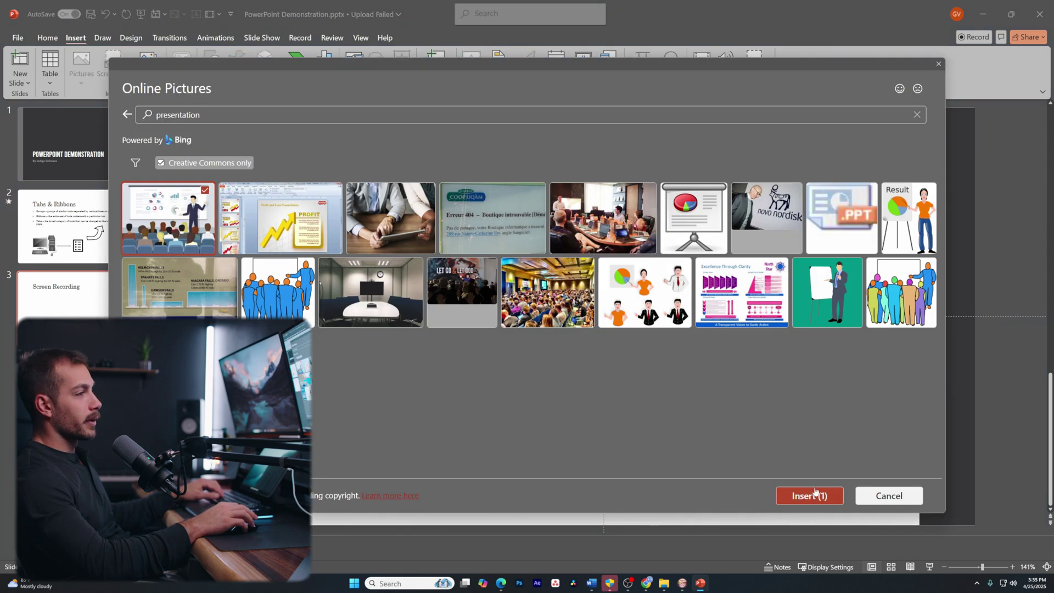
click(815, 492)
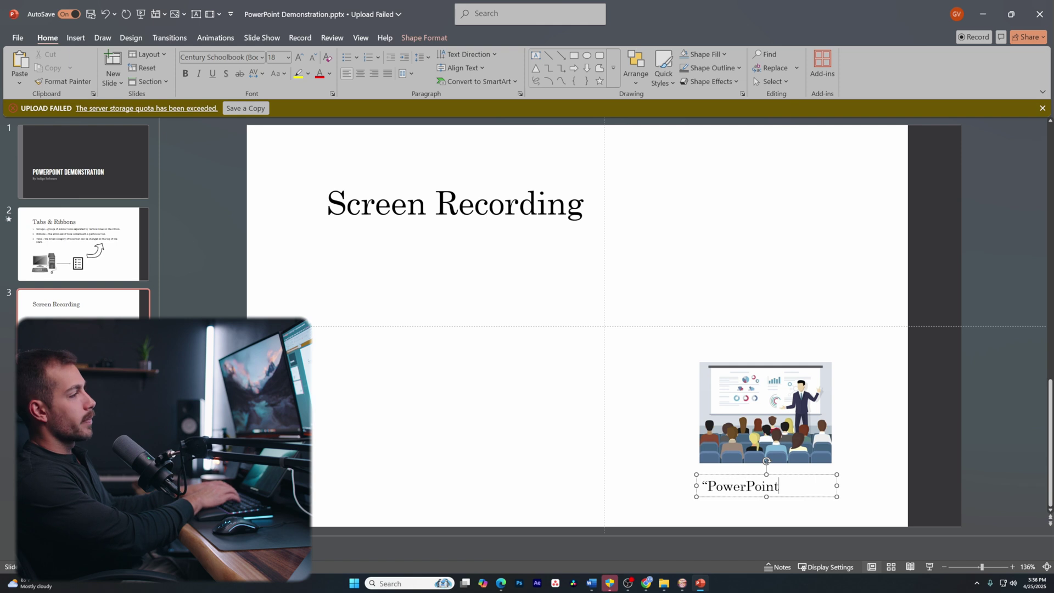
- Change the caption to 'PowerPoint Presention' and align it beneath the picture
text(Presention”)
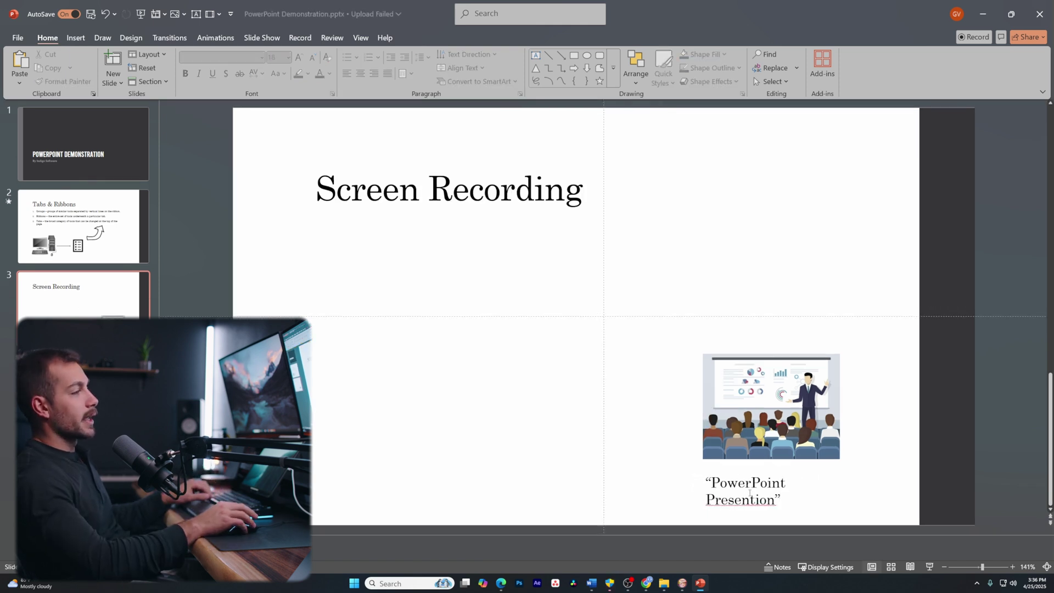
click(751, 485)
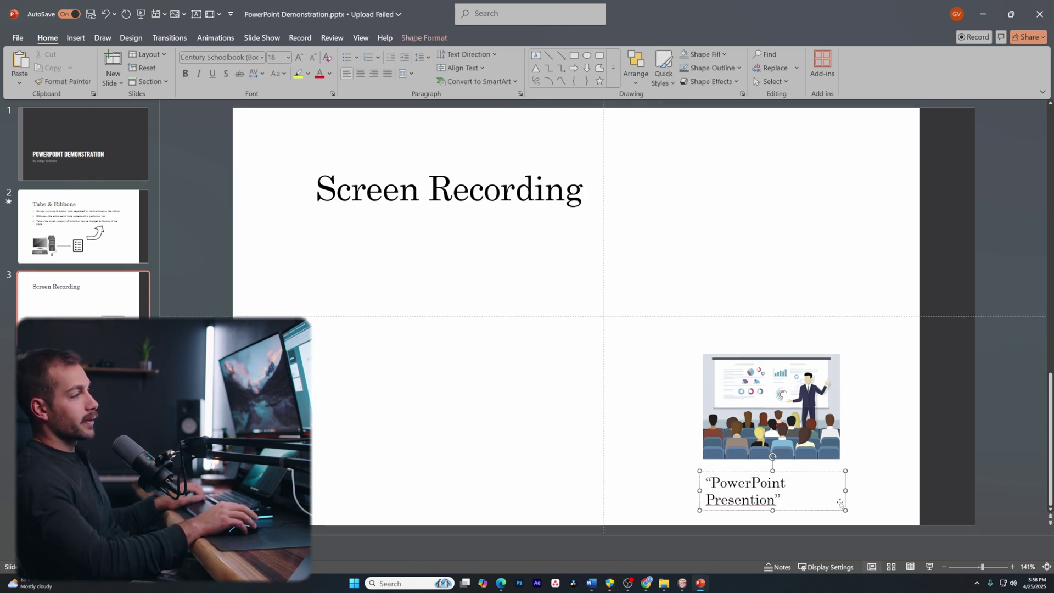
drag(843, 497, 872, 489)
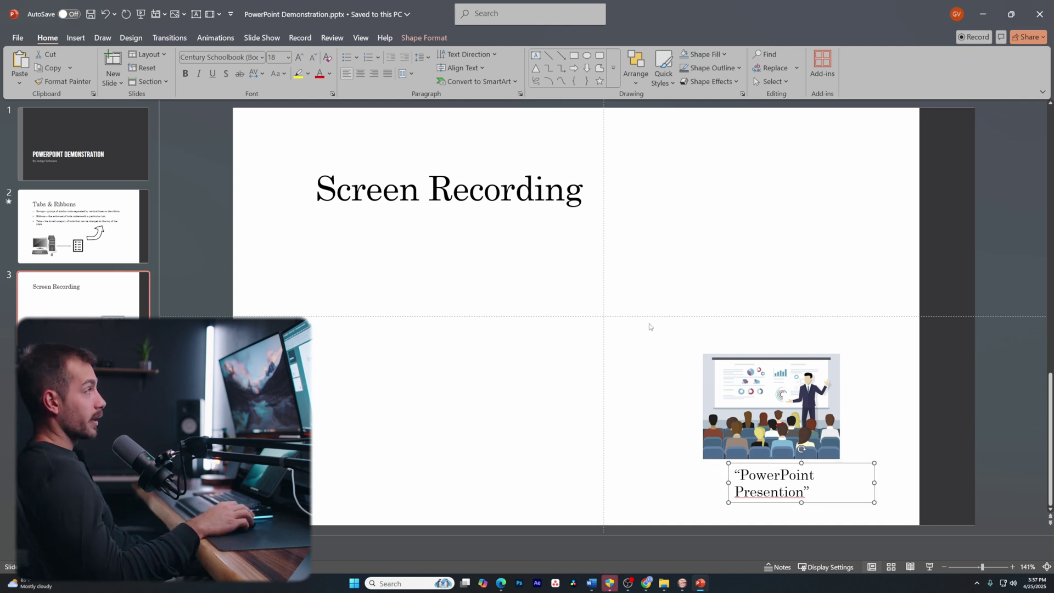
- Click into the Tabs & Ribbons list and undo an accidental paste of old text on slide 3
click(595, 298)
scroll(352, 316, up, 10)
scroll(352, 316, down, 10)
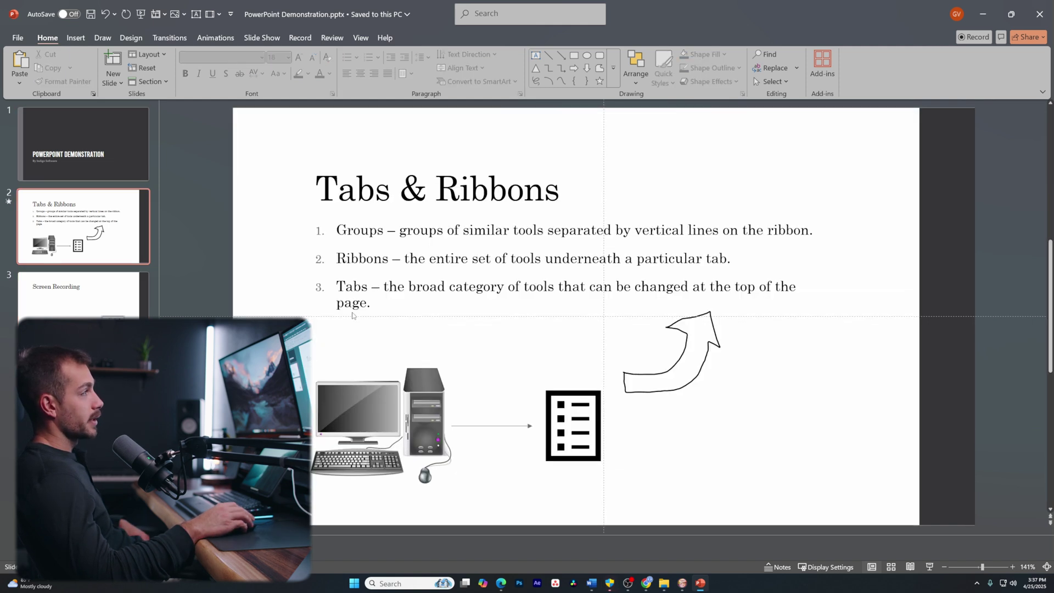
scroll(273, 268, up, 2)
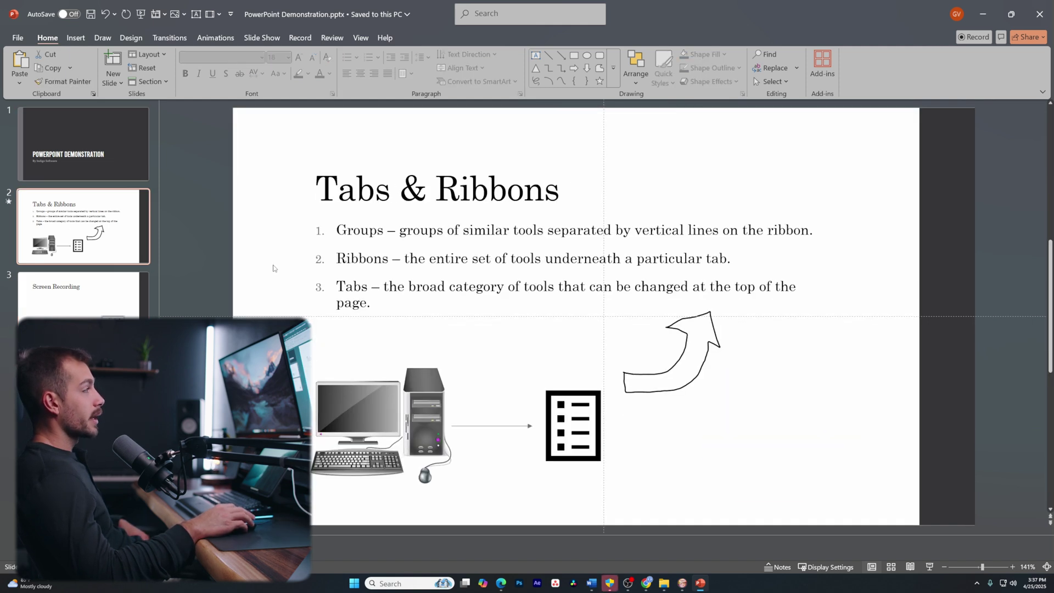
click(402, 254)
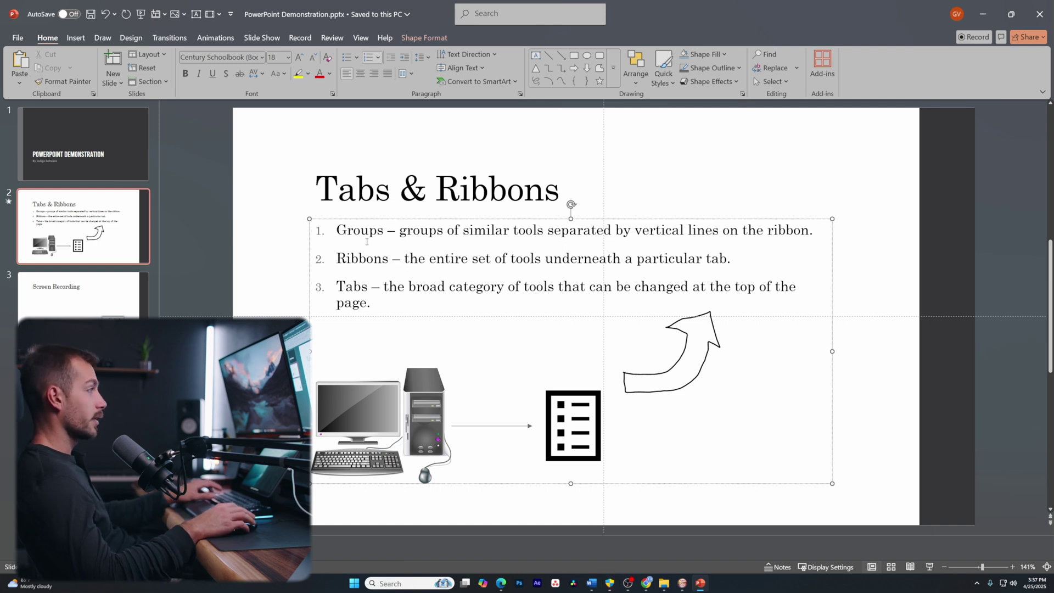
click(91, 279)
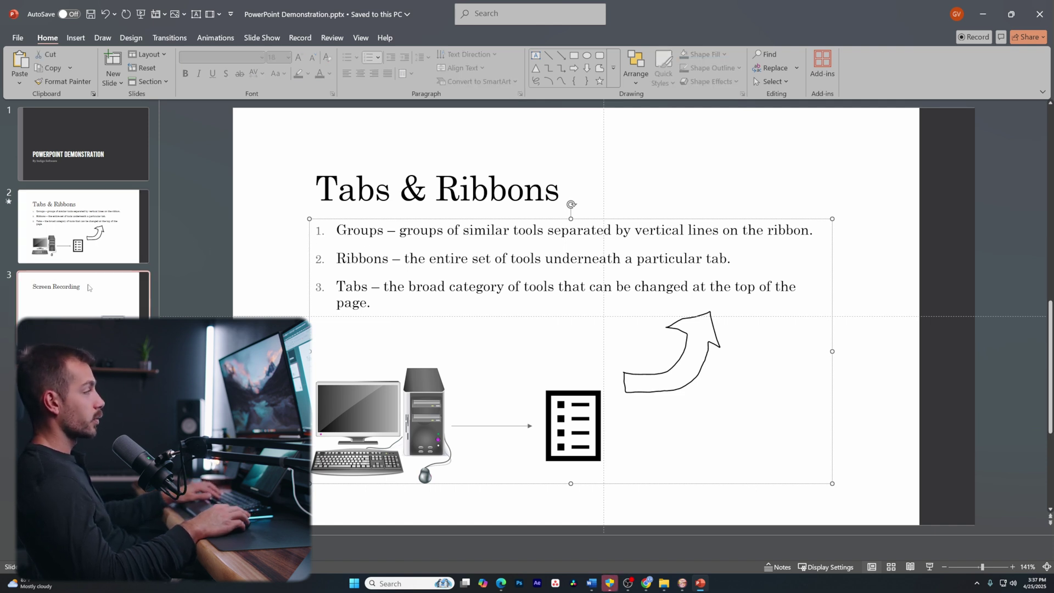
text(Netsh int ip reset)
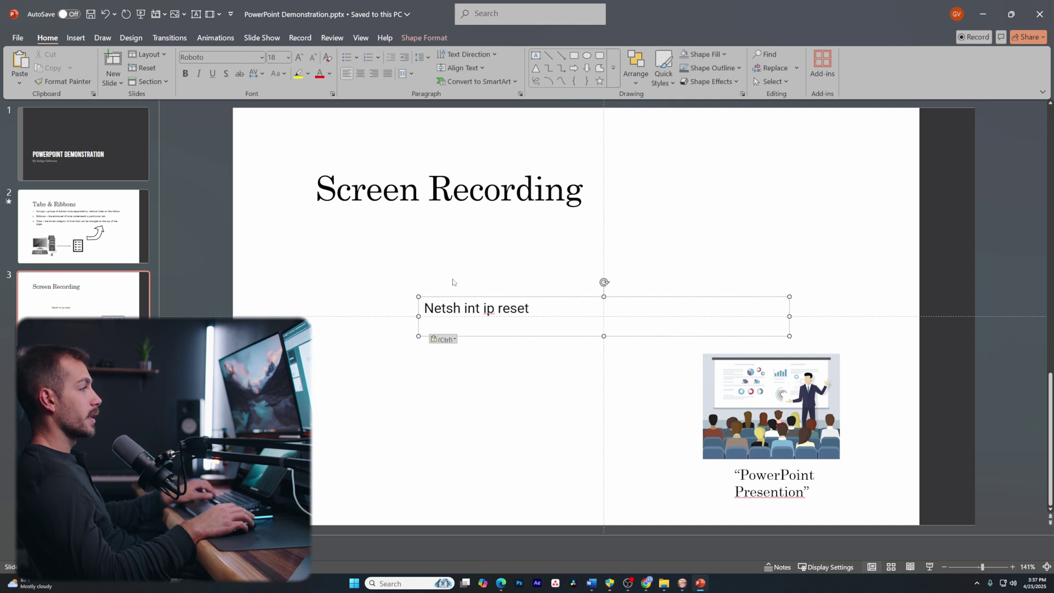
key(ctrl+z)
- Copy the three-item numbered list onto the Screen Recording slide and move it left
key(ctrl+a)
key(ctrl+c)
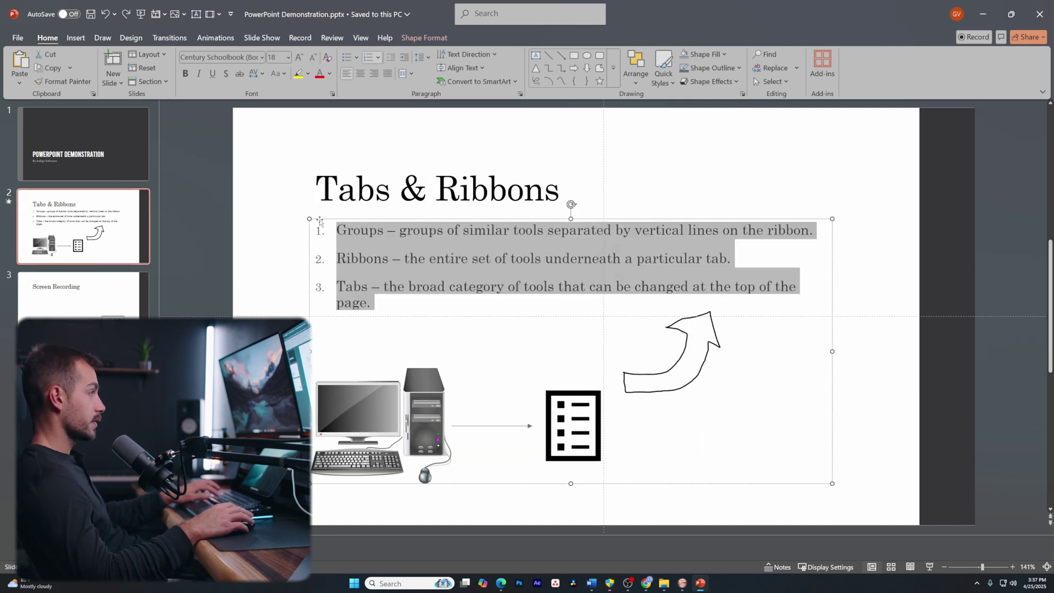
key(Page_Down)
key(ctrl+v)
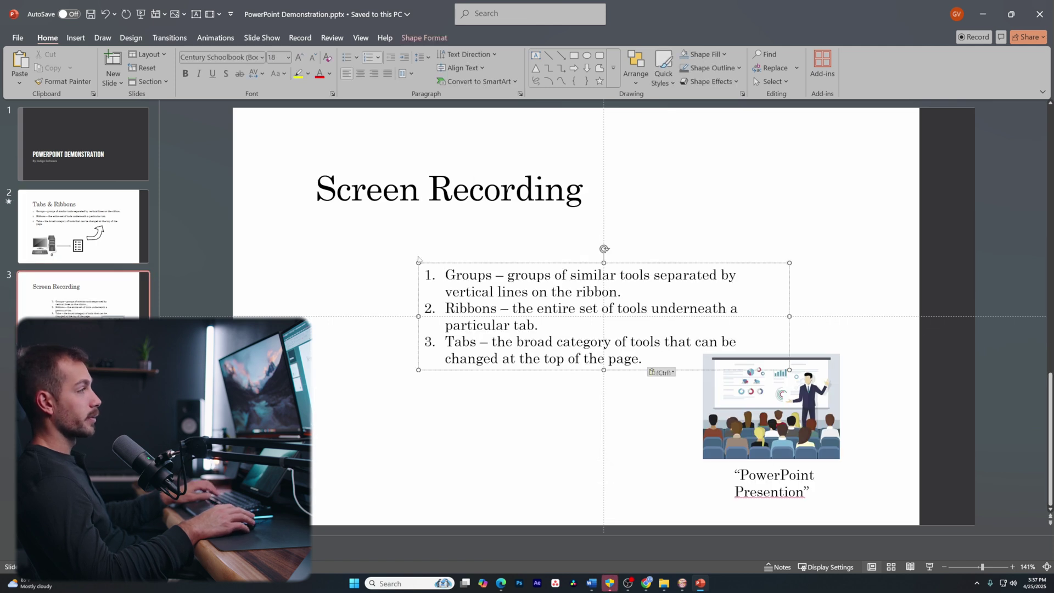
click(774, 225)
drag(578, 308, 550, 291)
drag(418, 294, 291, 264)
click(196, 13)
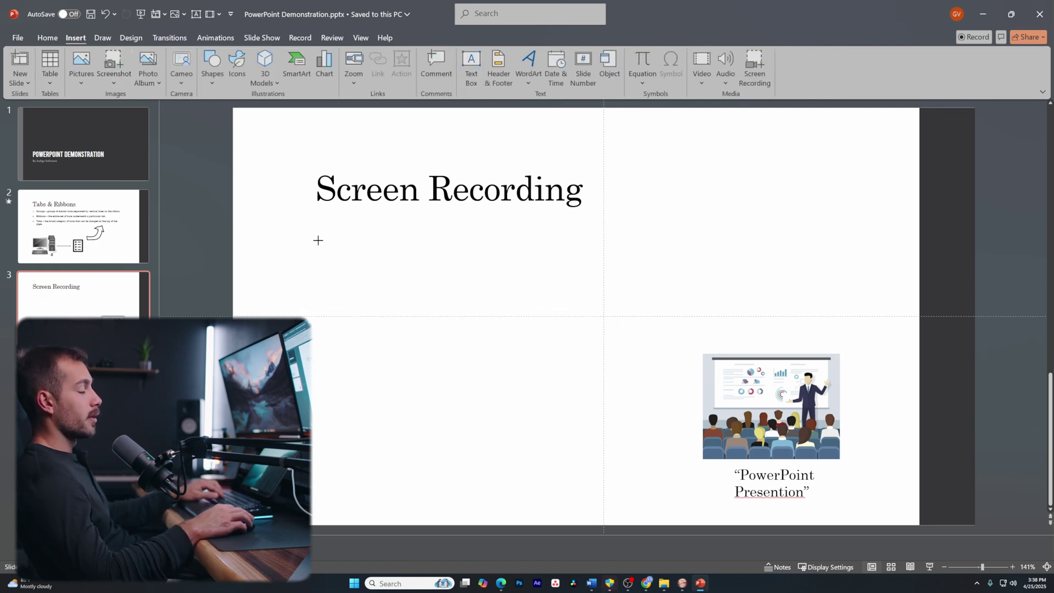
- Draw a numbered text box listing 'Screen recording in a slide' and 'Exporting the presentation'
drag(316, 240, 814, 316)
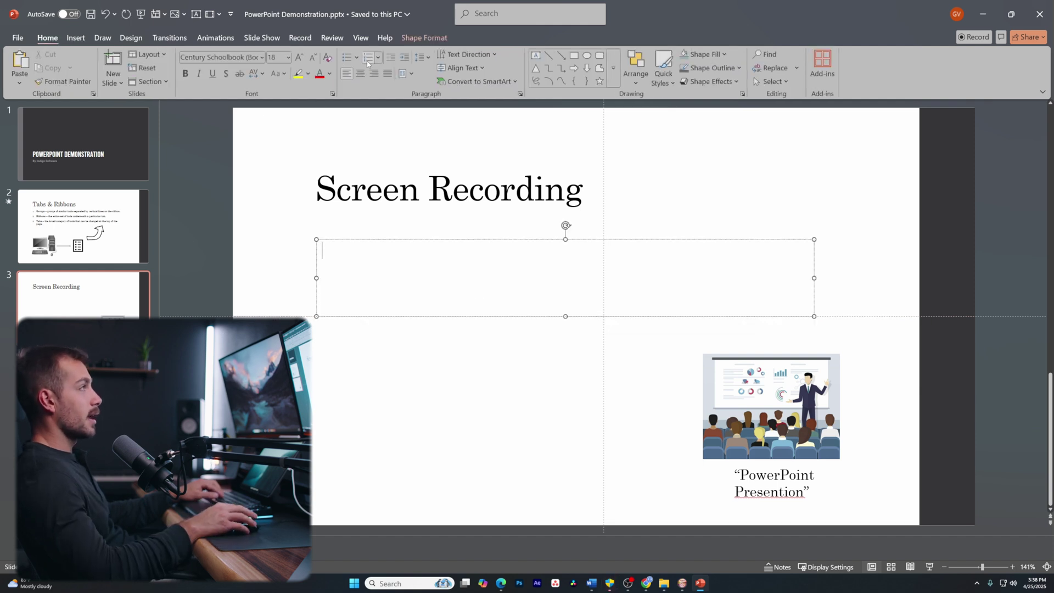
click(367, 61)
text(Screen)
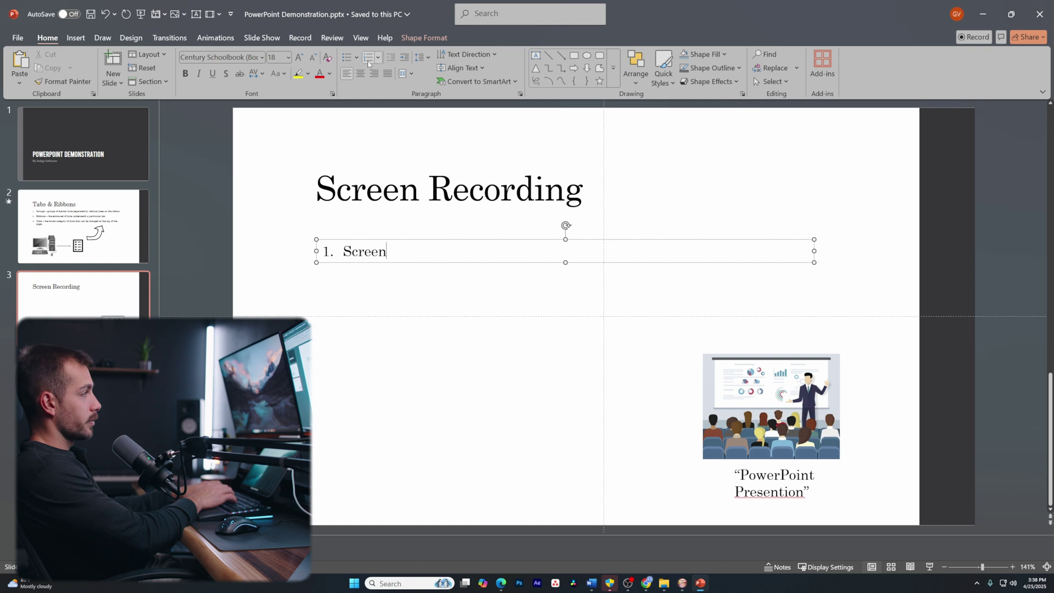
text( recording in a slide)
key(Return)
text(S)
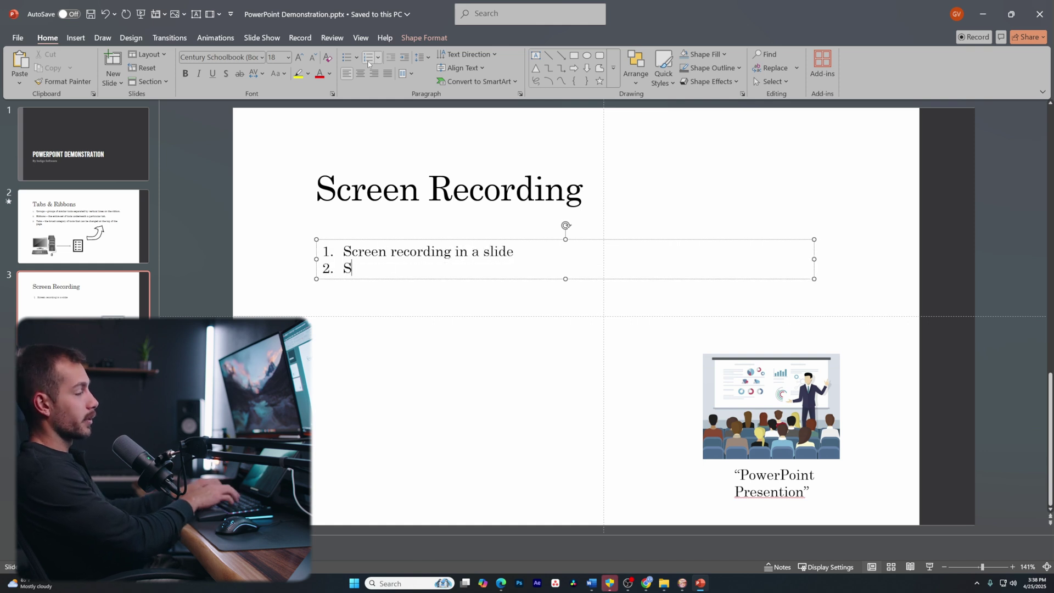
key(BackSpace)
text(Exporting the presentation)
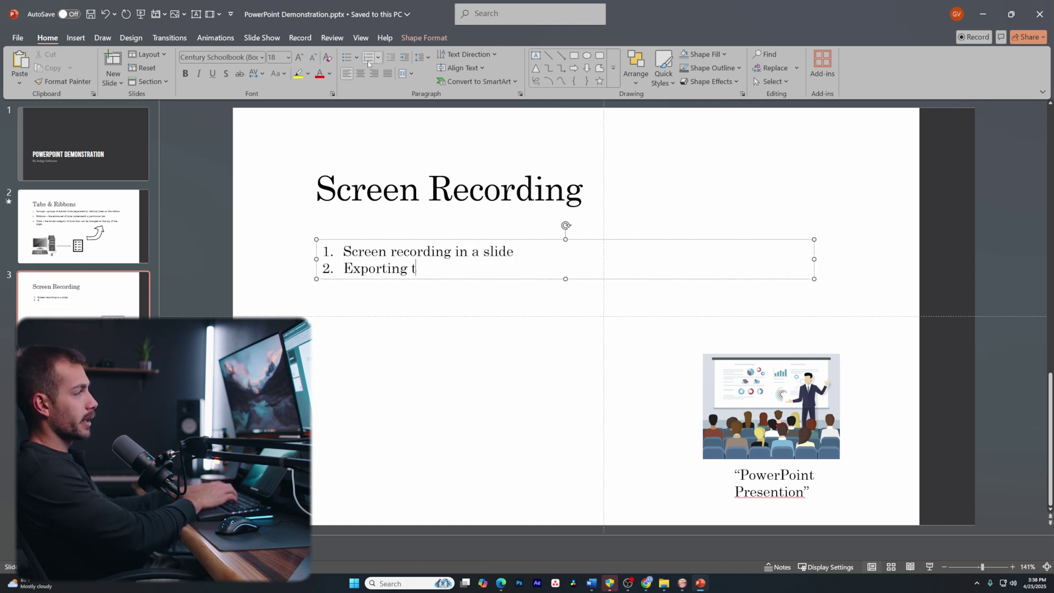
click(400, 292)
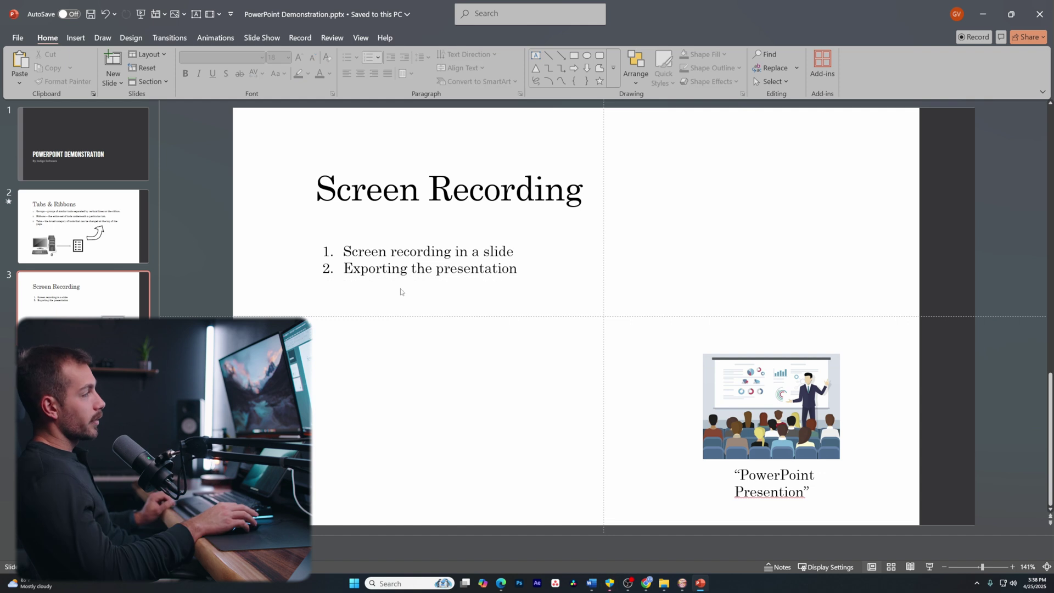
click(166, 15)
- Replace Start From Beginning with Email on the Quick Access Toolbar
click(165, 15)
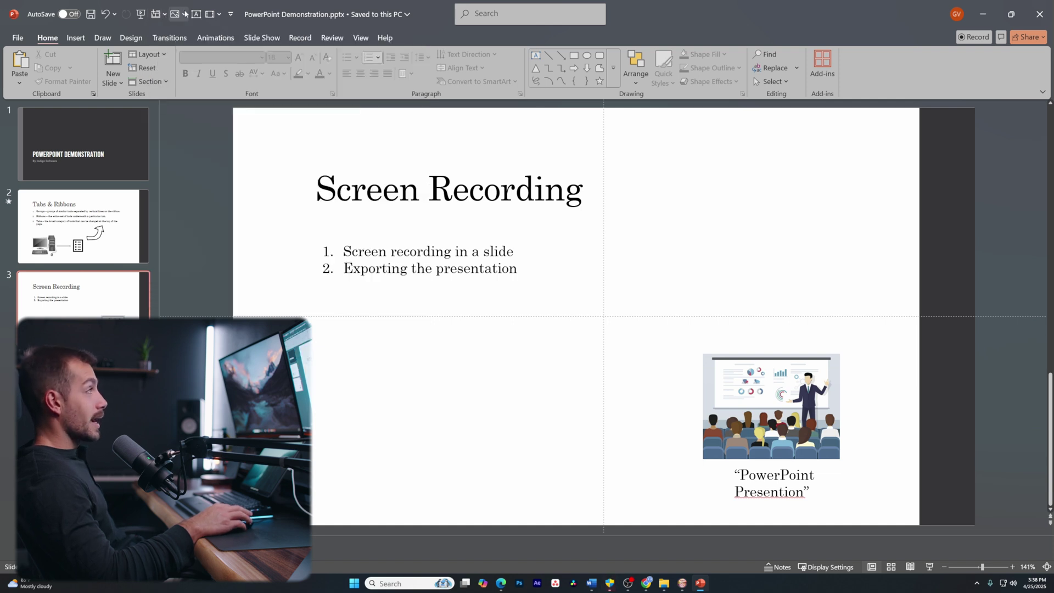
click(231, 15)
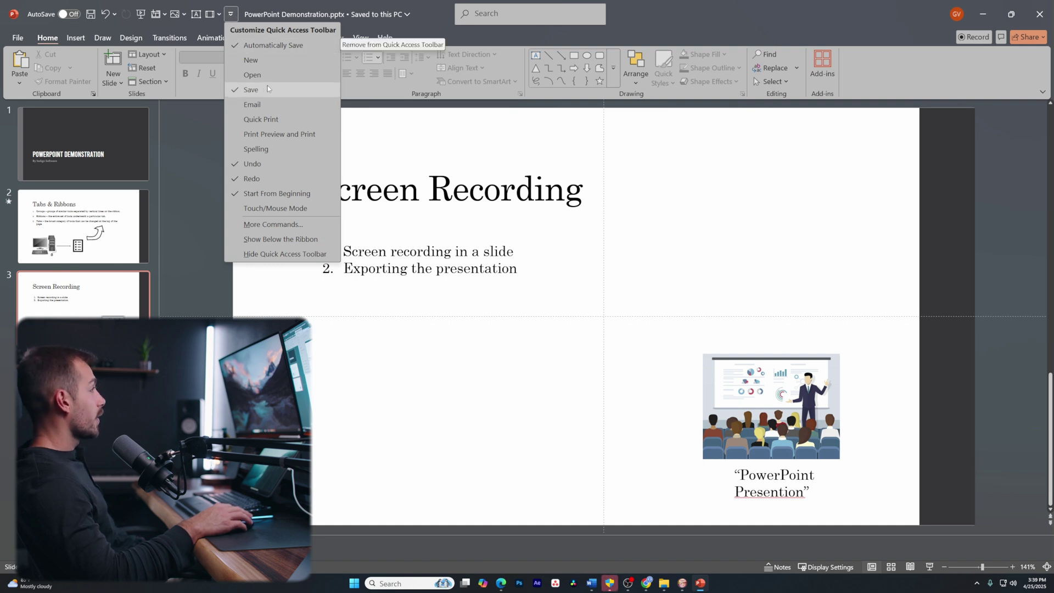
click(262, 195)
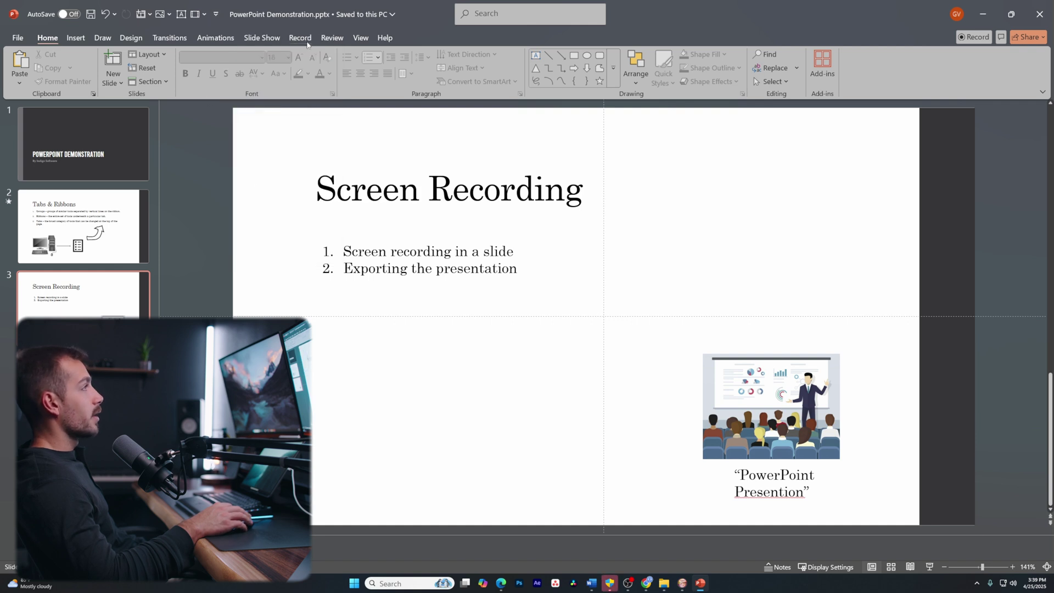
click(216, 13)
click(255, 210)
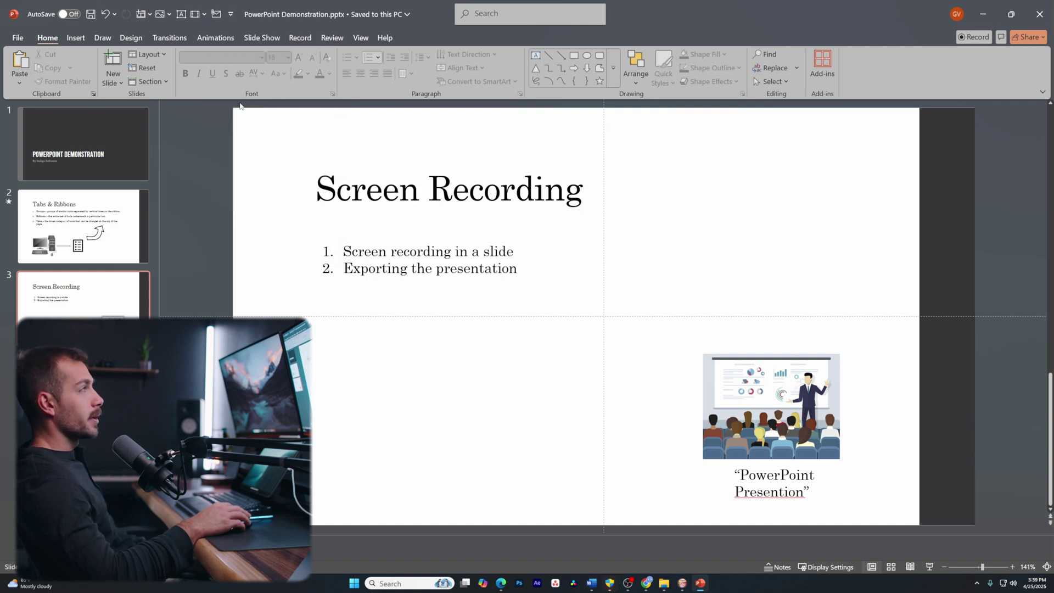
click(217, 15)
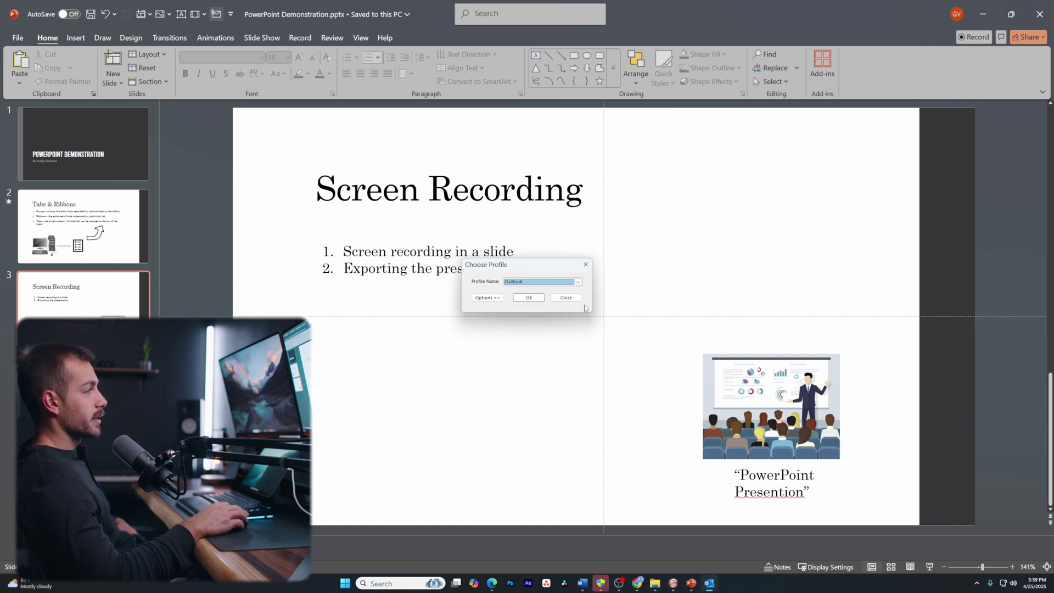
- Dismiss the Outlook profile prompt, open an email draft with the deck attached, then close it
click(566, 298)
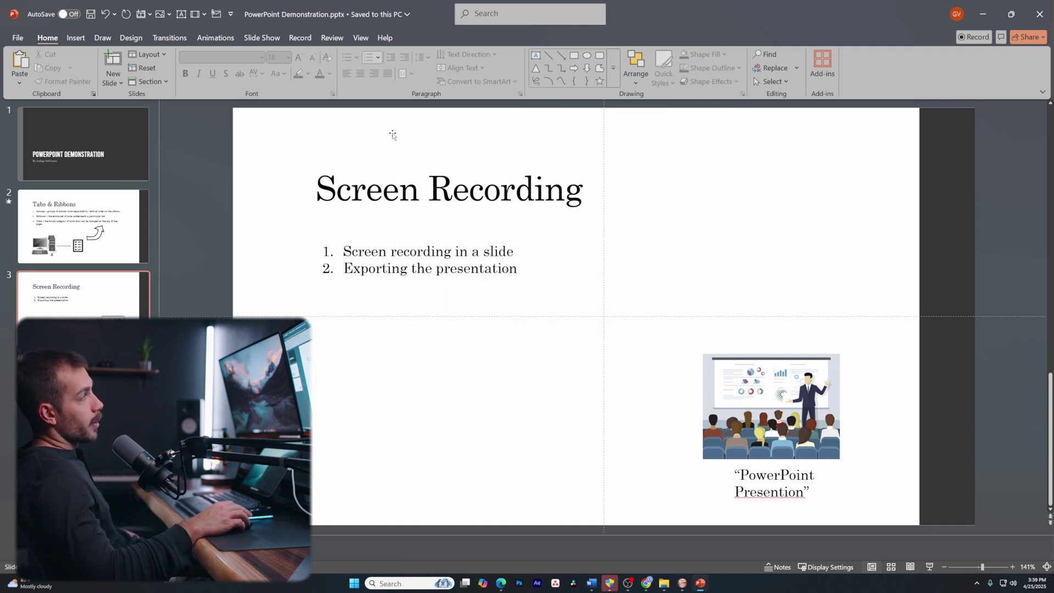
click(217, 14)
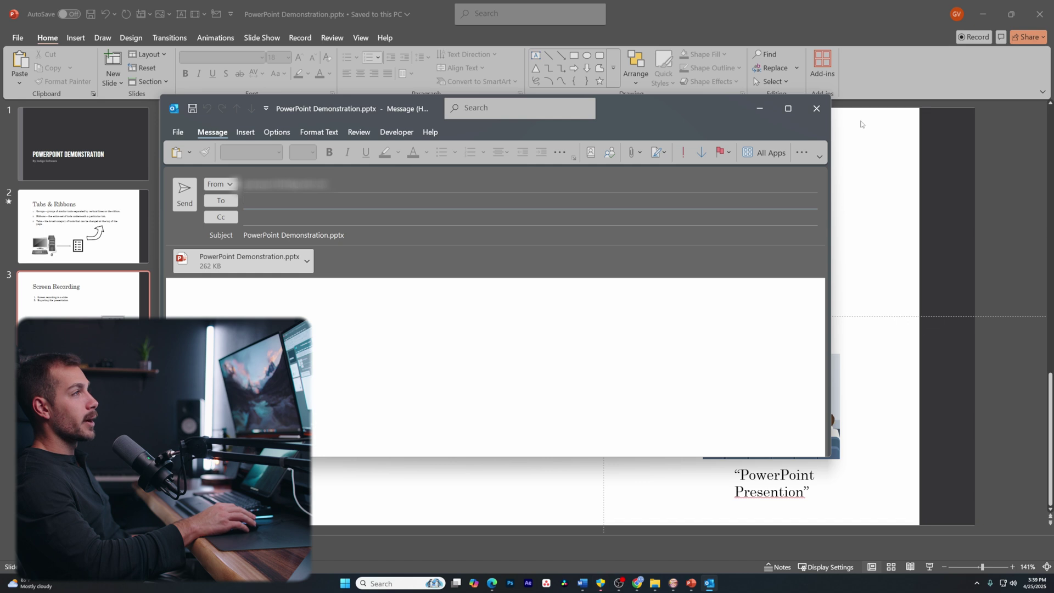
click(816, 108)
- In PowerPoint Options, remove Email from the Quick Access Toolbar
click(18, 37)
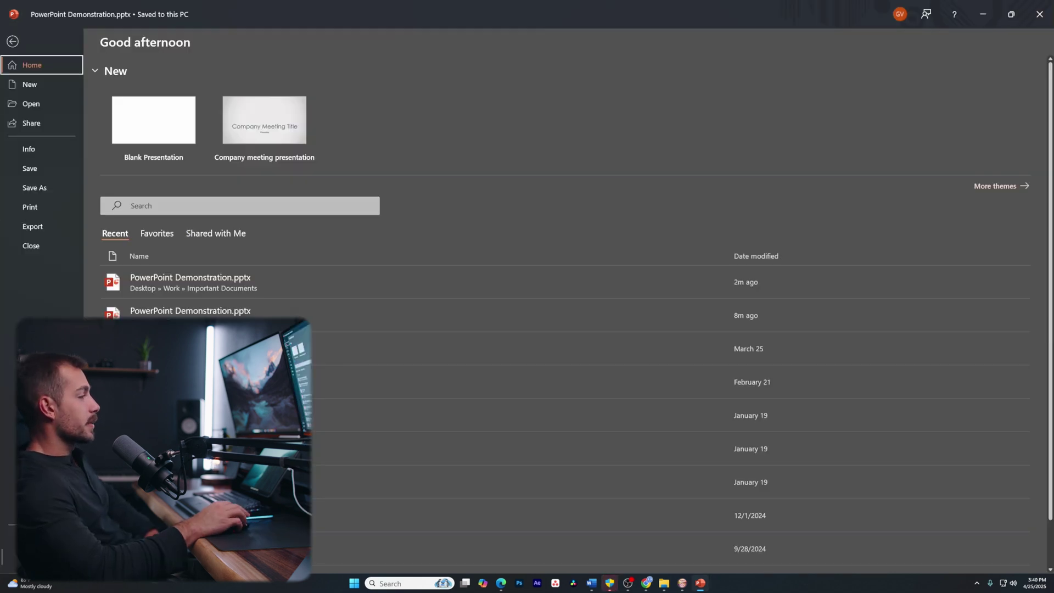
click(27, 560)
click(406, 288)
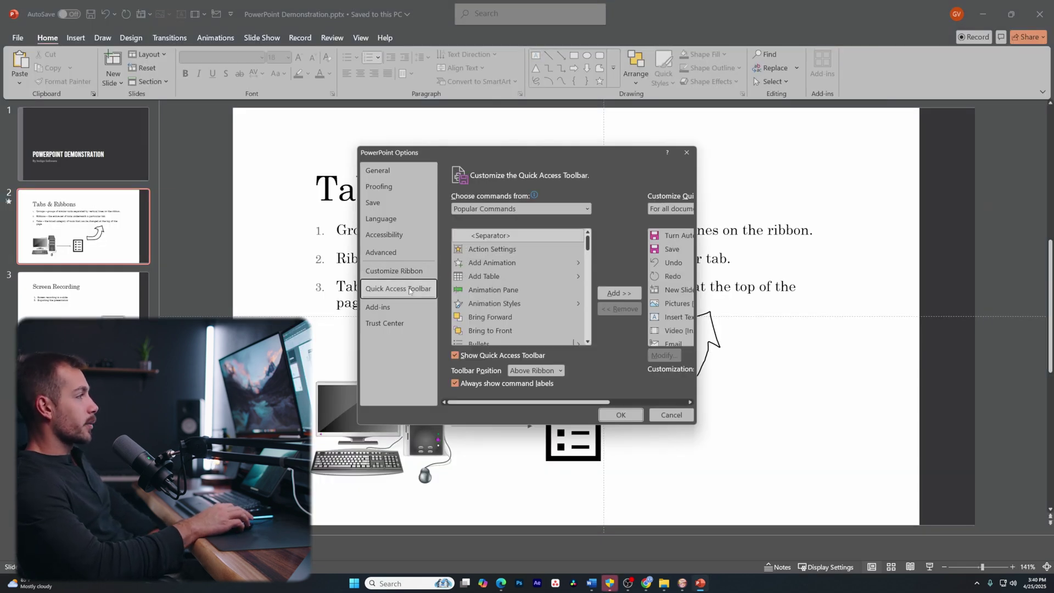
scroll(496, 291, down, 4)
click(497, 288)
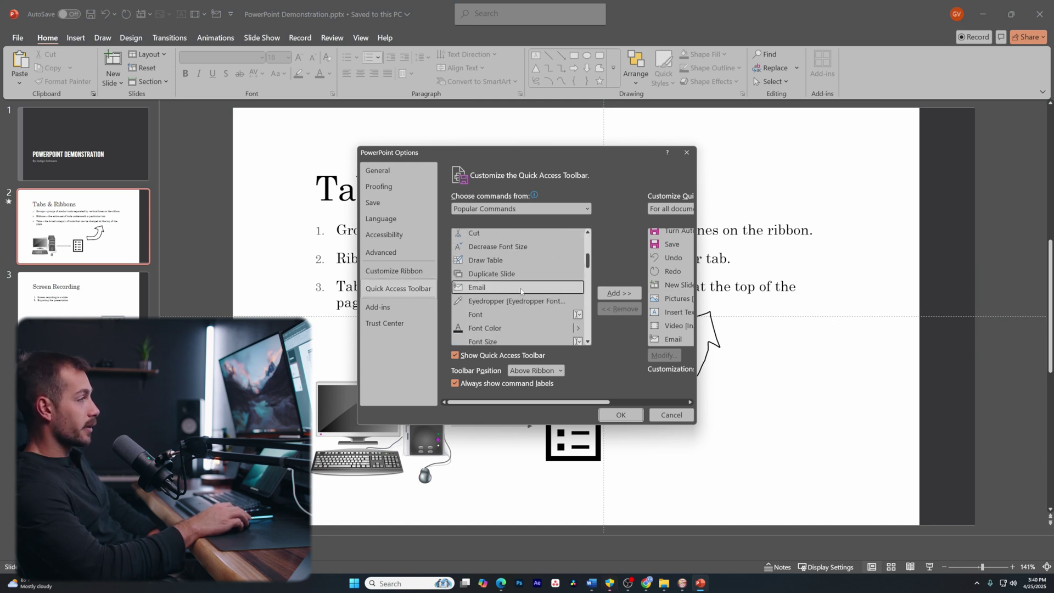
scroll(503, 287, up, 2)
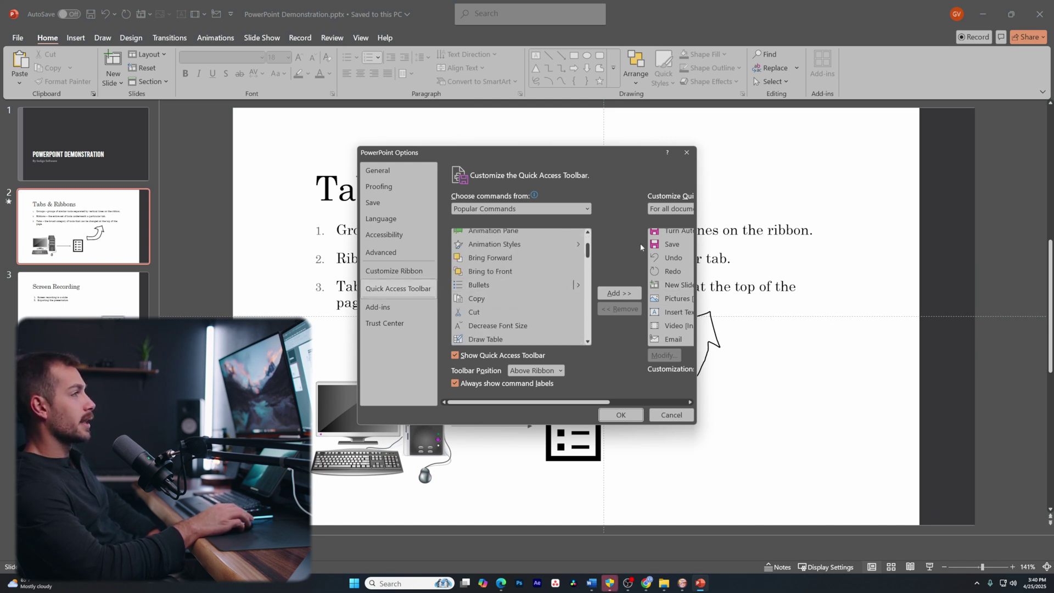
click(619, 293)
click(614, 309)
- Add Bullets to the Quick Access Toolbar and apply the changes with OK
mouse_move(495, 401)
mouse_down()
mouse_move(555, 398)
mouse_move(484, 402)
mouse_up()
click(497, 285)
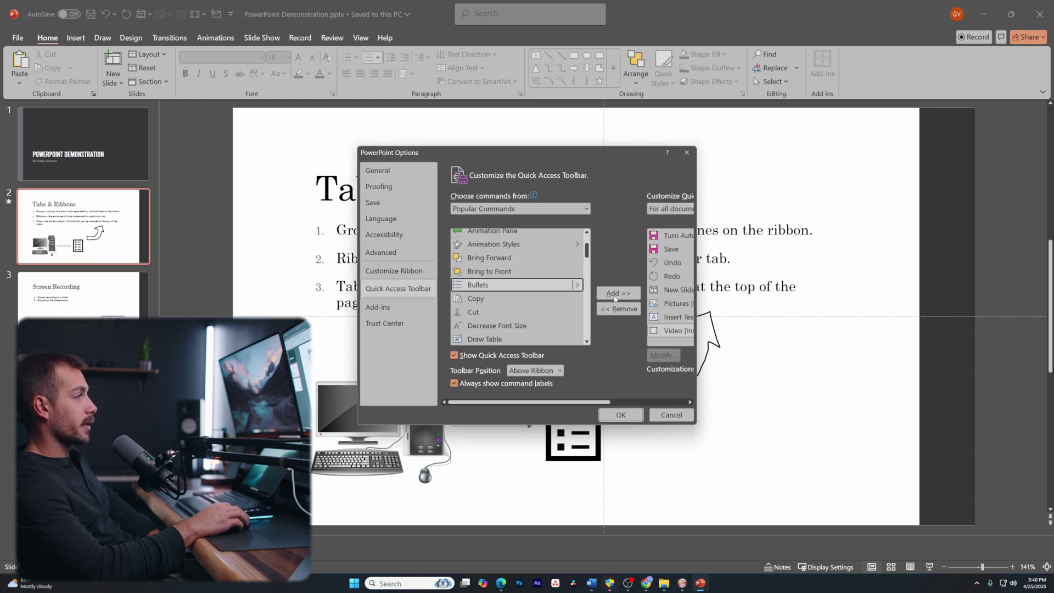
click(627, 298)
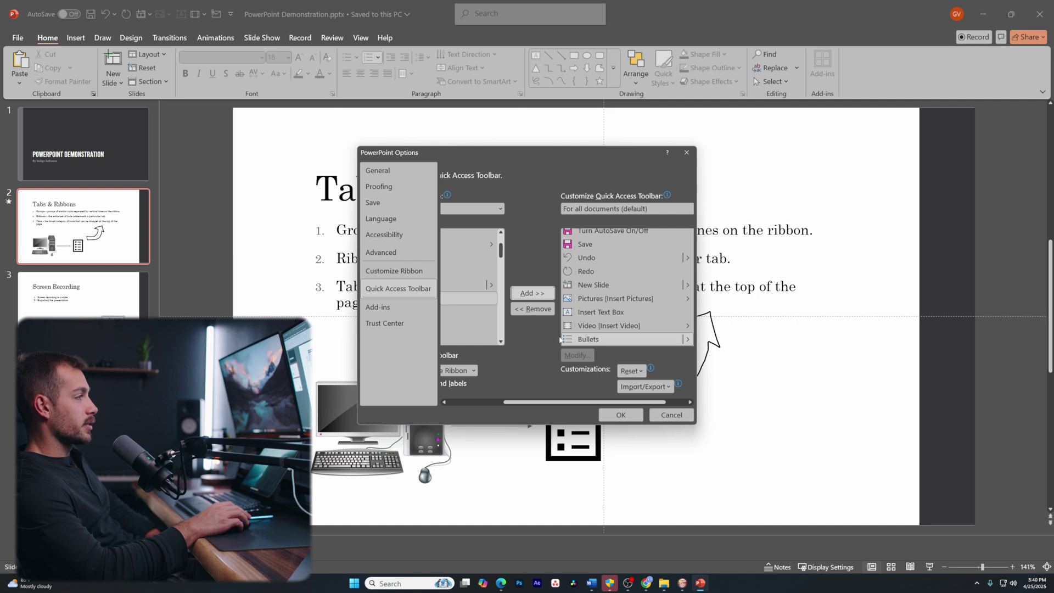
click(394, 271)
scroll(512, 336, down, 3)
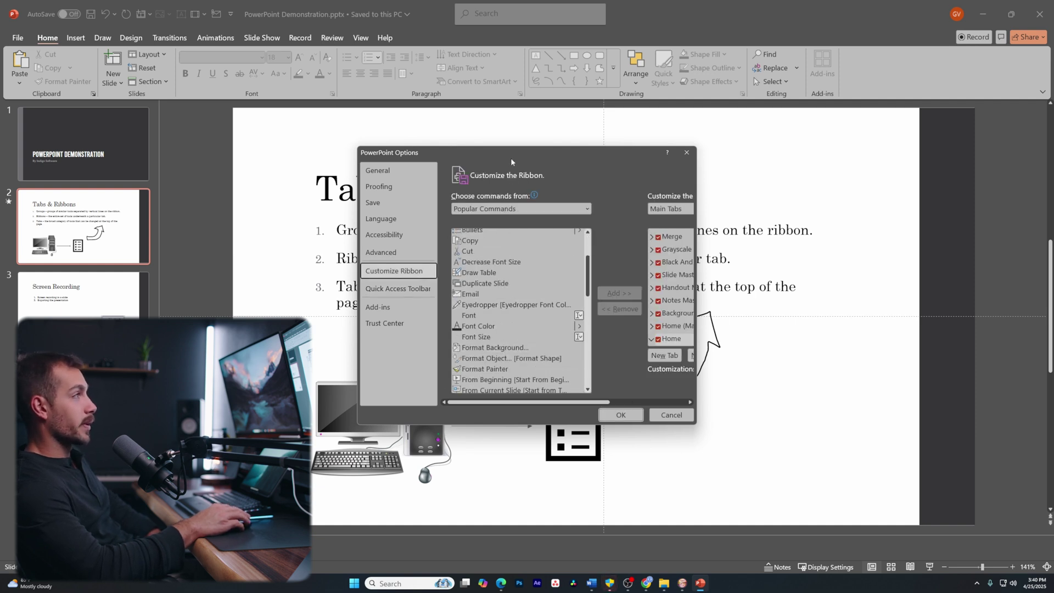
drag(511, 159, 469, 155)
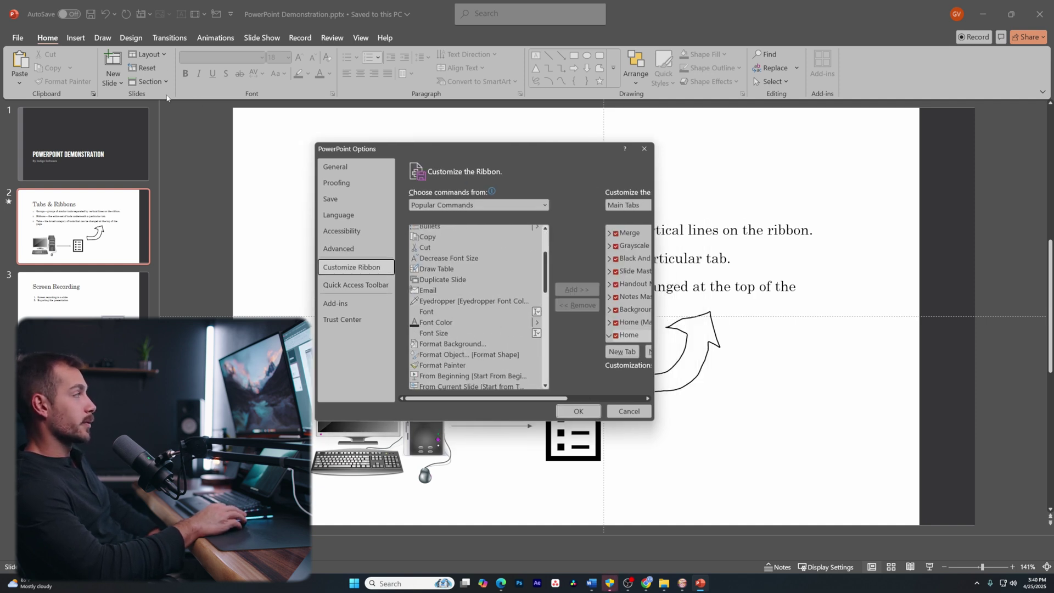
click(578, 411)
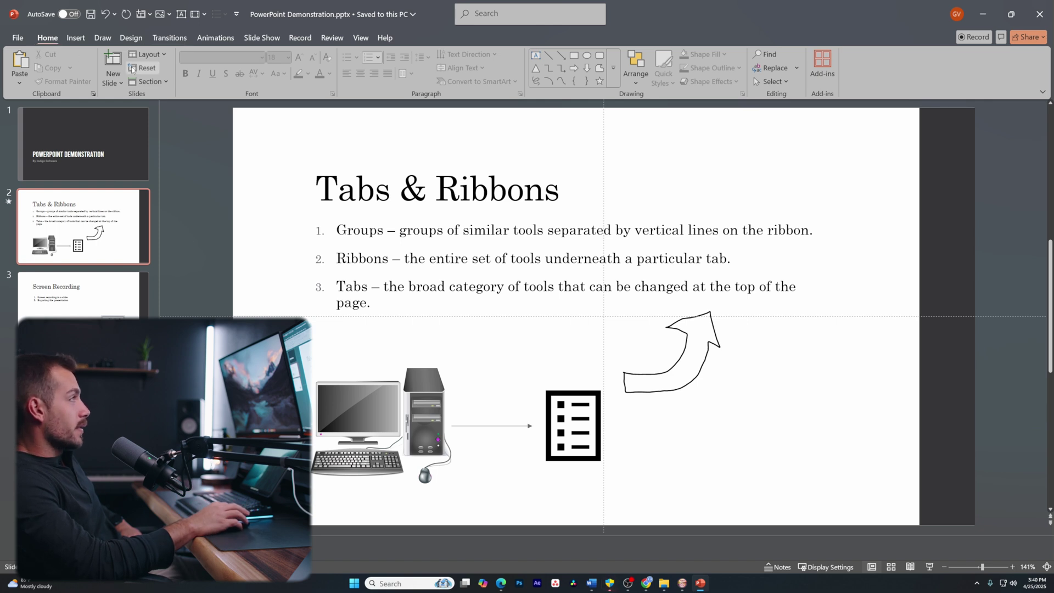
- Switch through the Insert and Transitions tabs to the Animations tools
click(77, 38)
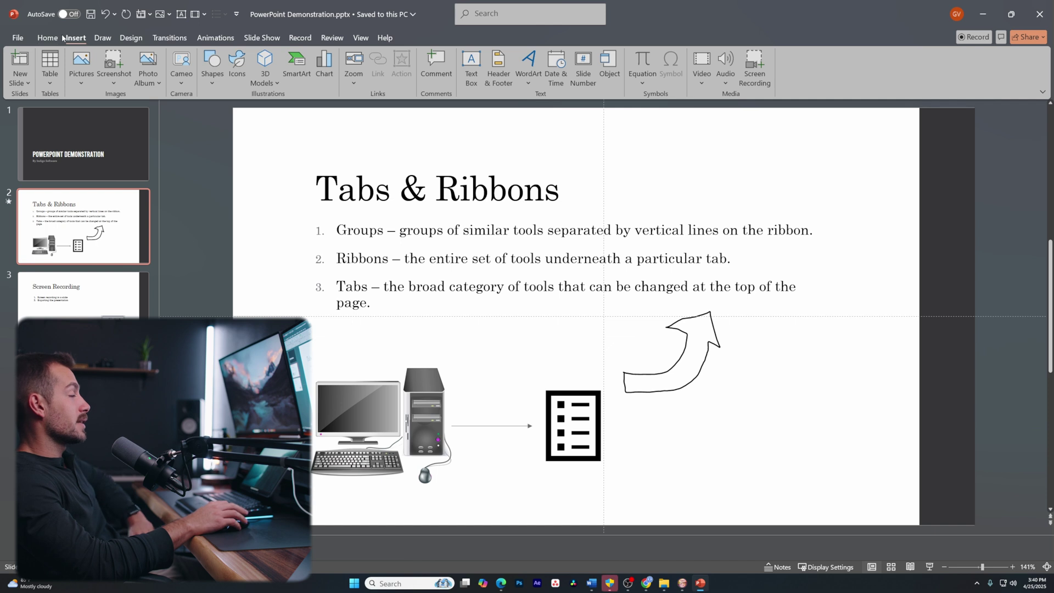
click(170, 38)
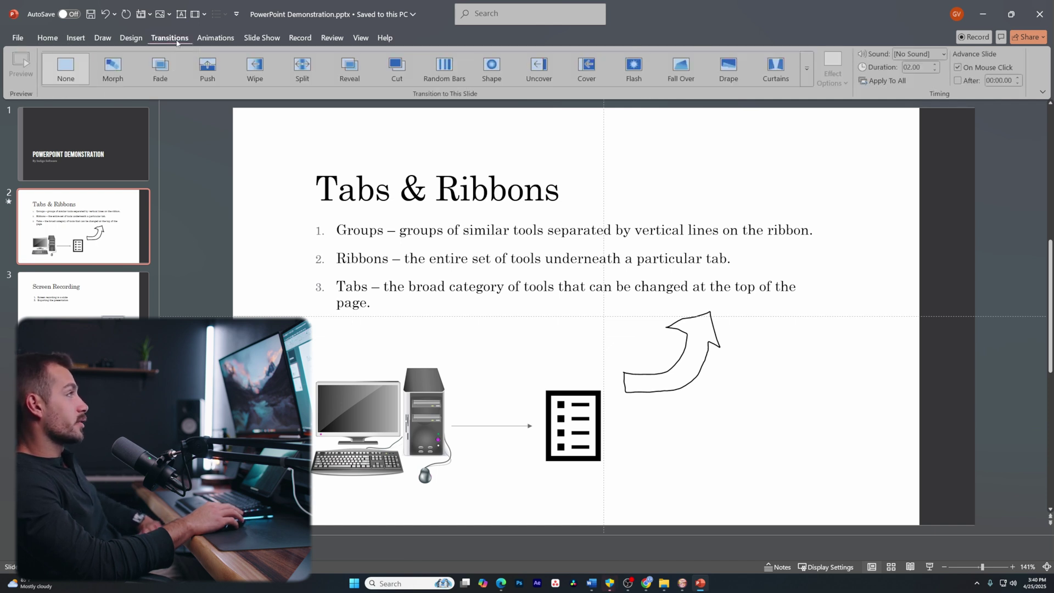
click(216, 38)
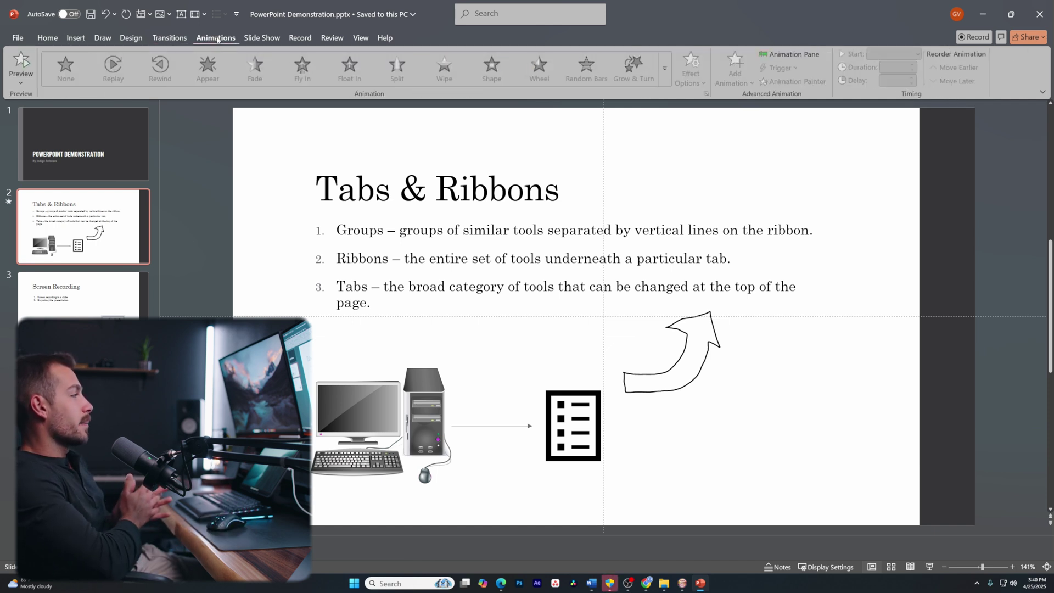